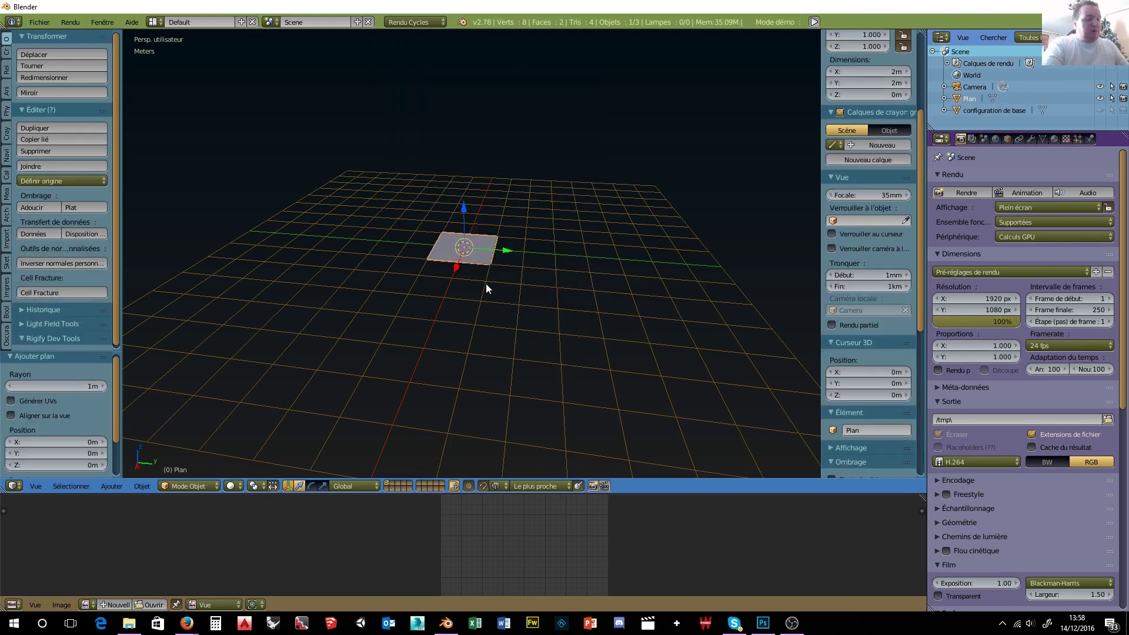
- Rotate the plane 90° about the Y axis so that it stands upright
key("r")
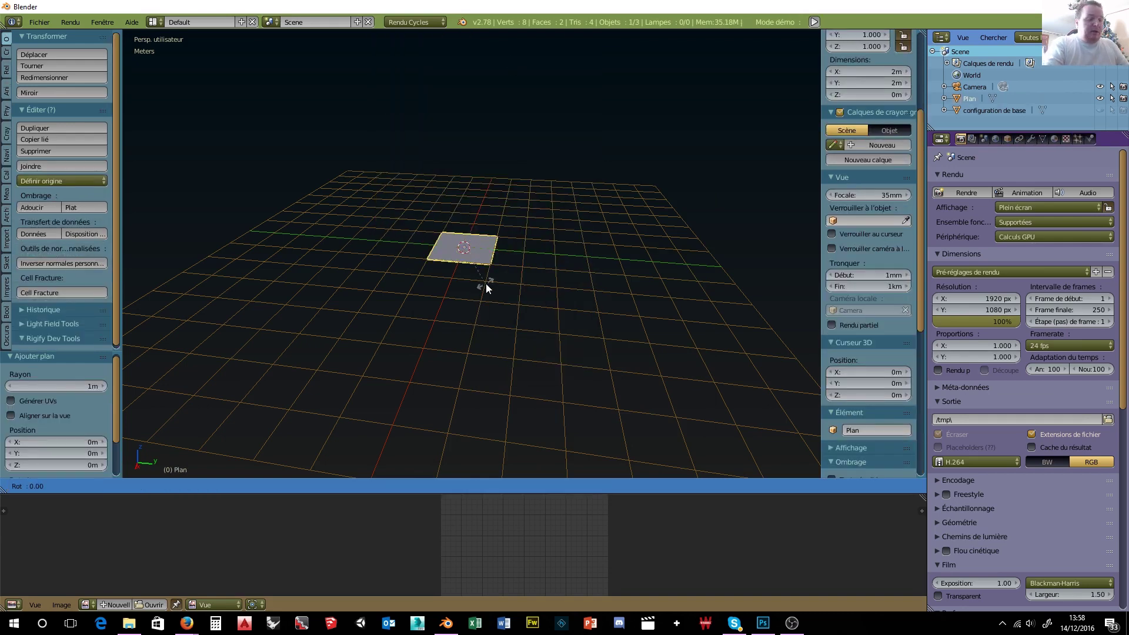
type("y90")
key("Return")
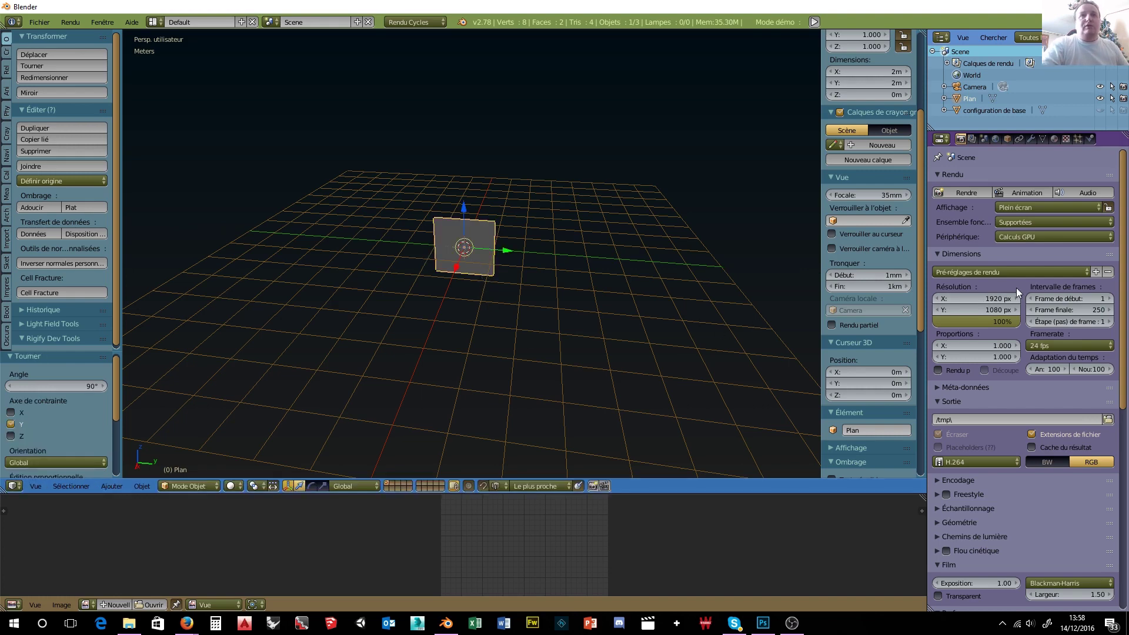
- Start the Screencast Keys display in the 3D view
scroll(905, 351, "down", 10)
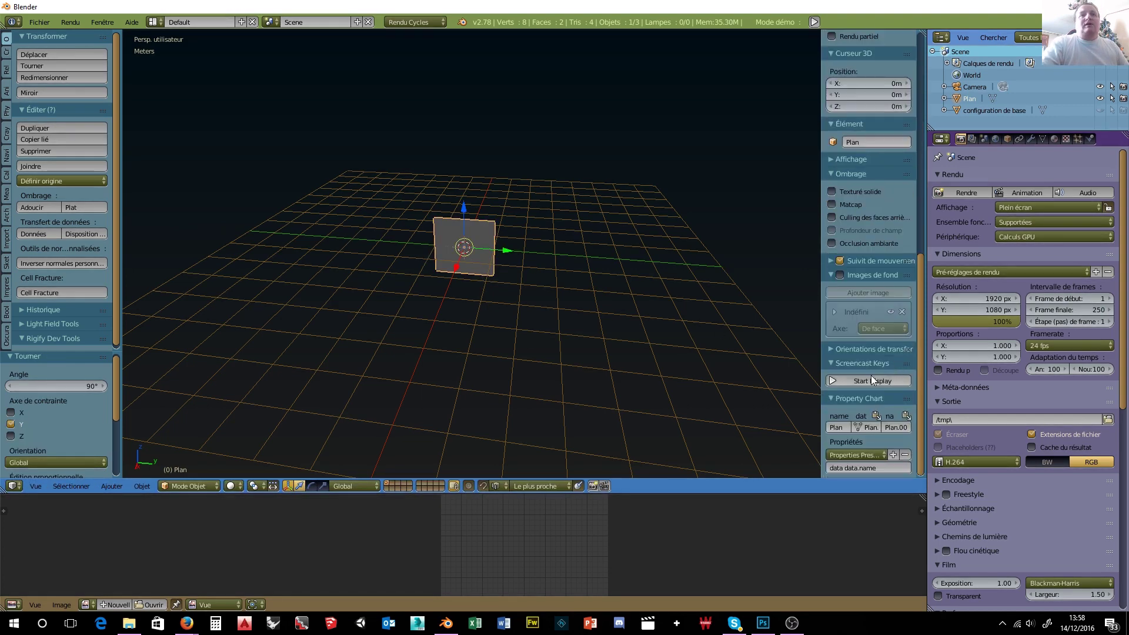
left_click(872, 379)
- In the right orthographic view, stretch the plane along the Y axis by a factor of about 1.617
middle_click_drag(410, 416, 428, 385)
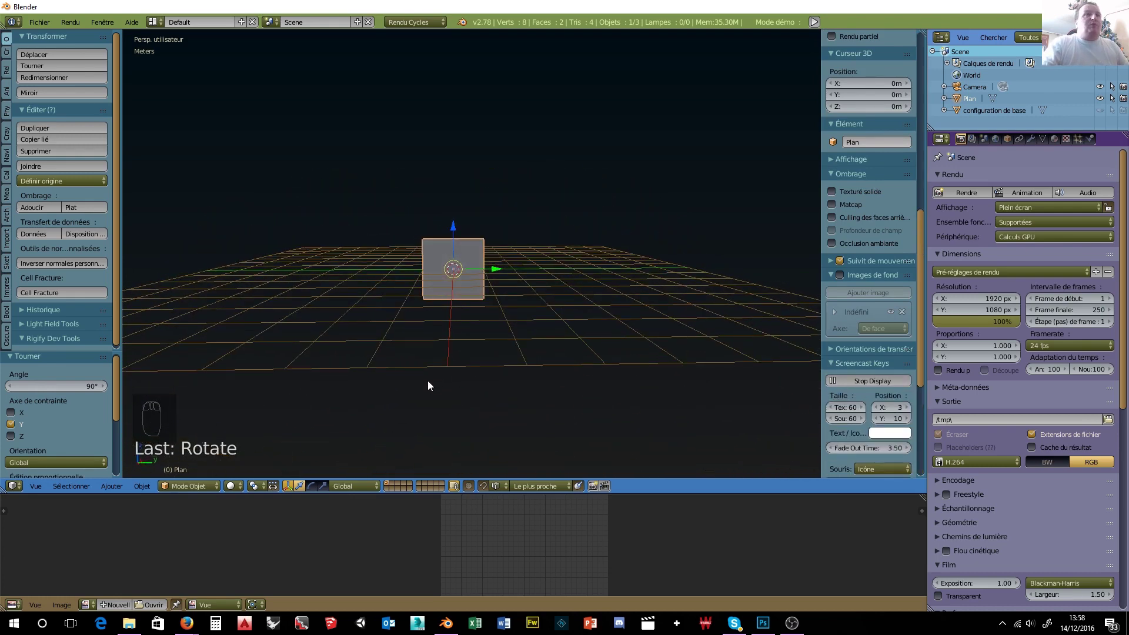
key("KP_5")
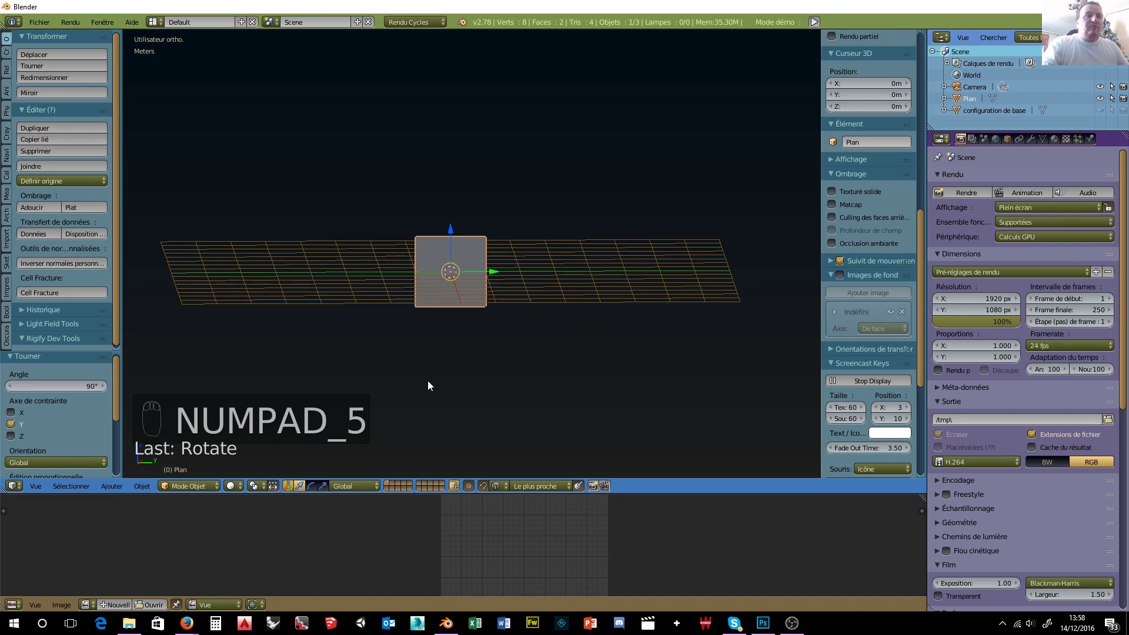
key("KP_1")
key("KP_3")
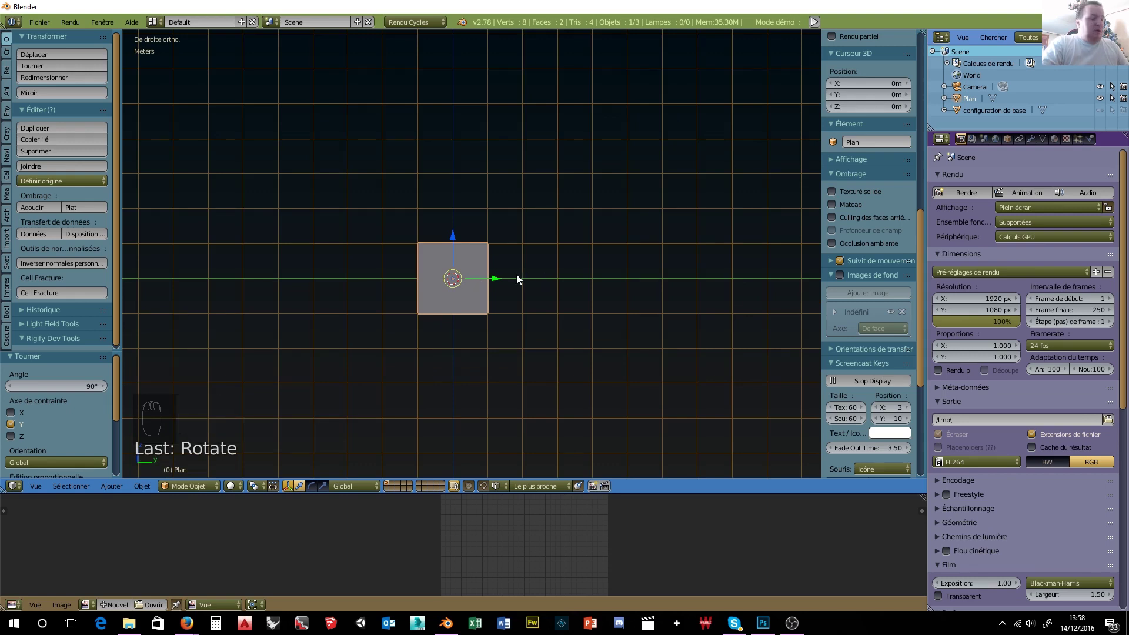
key("s")
key("y")
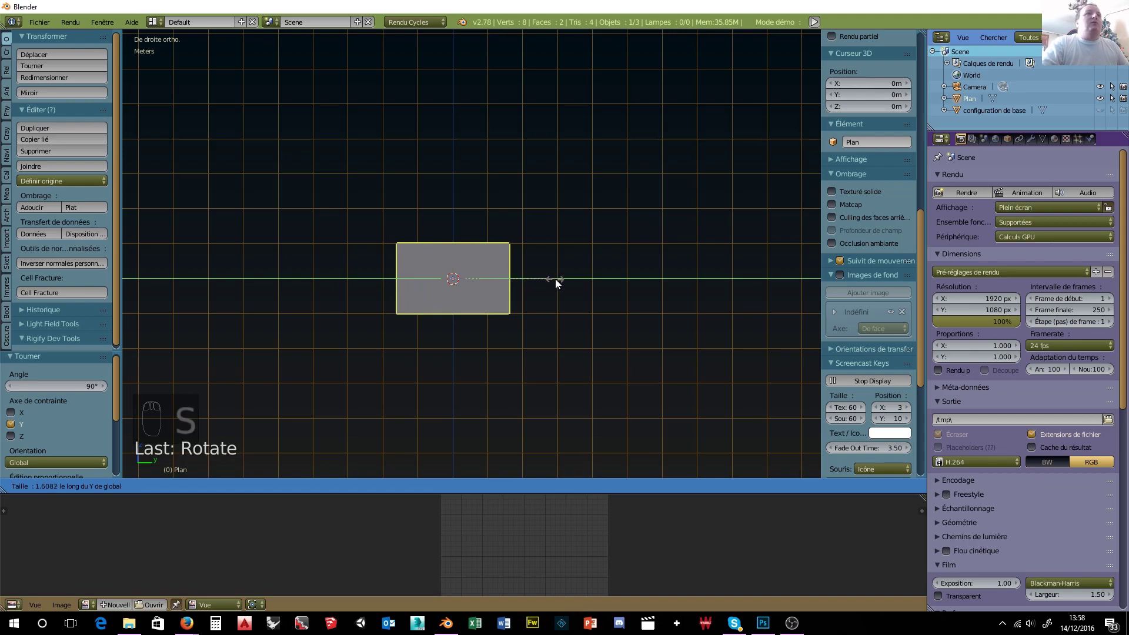
left_click(556, 278)
- Enter Edit Mode on the plane and apply a smooth subdivision with 20 cuts
mouse_move(450, 355)
middle_mouse_down()
mouse_move(457, 383)
mouse_move(272, 415)
mouse_move(789, 408)
mouse_move(703, 429)
mouse_move(292, 56)
mouse_move(476, 404)
mouse_move(473, 355)
mouse_move(457, 363)
middle_mouse_up()
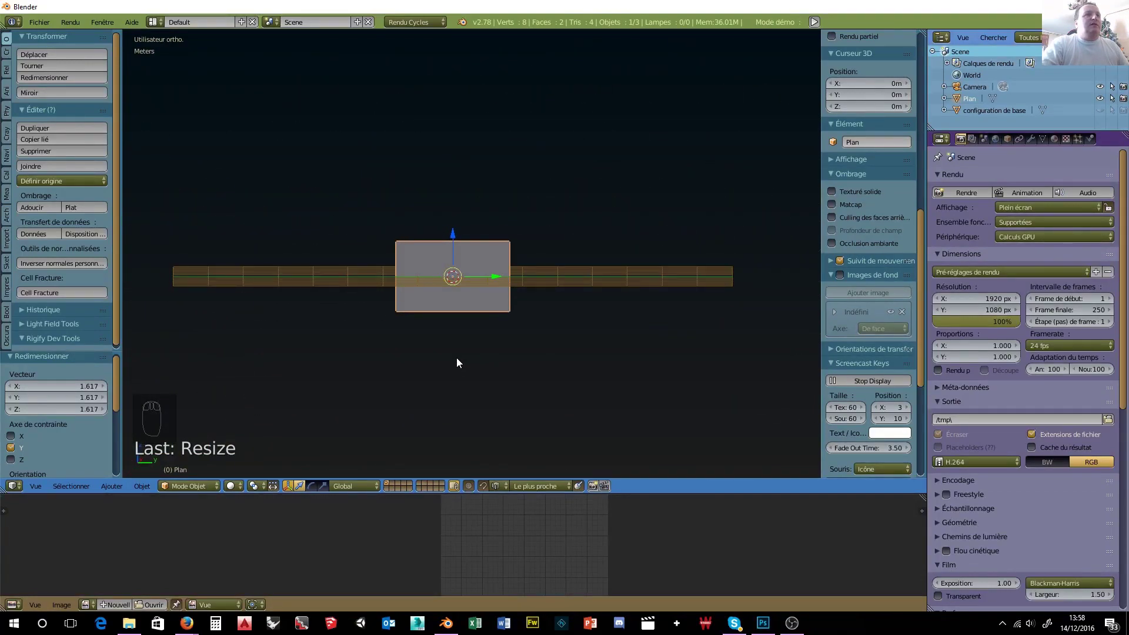
key("Tab")
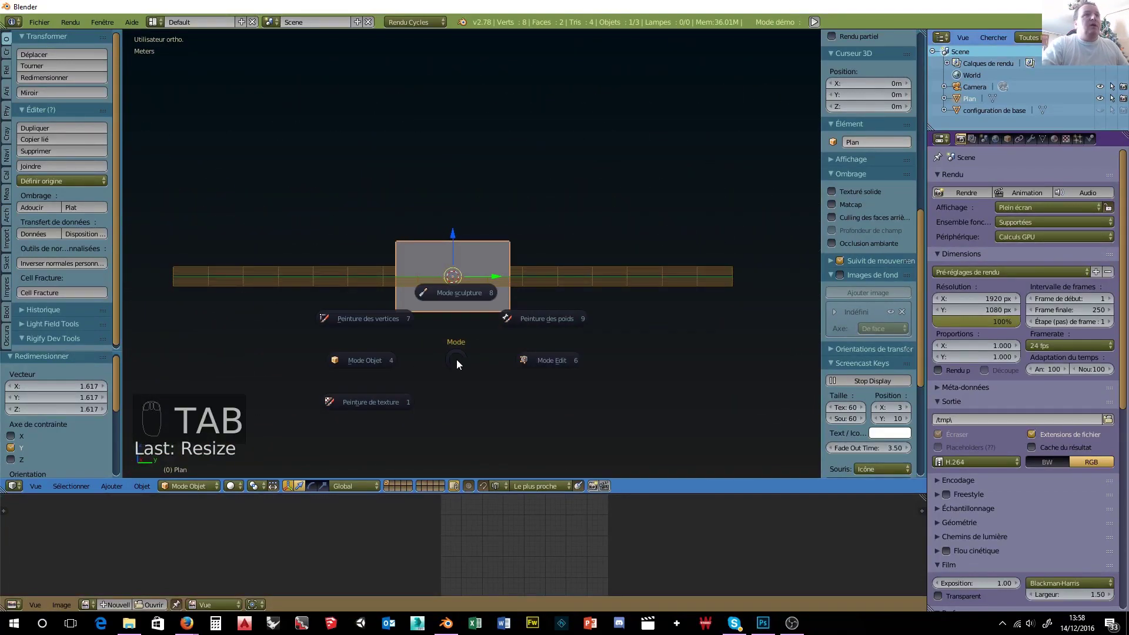
left_click(541, 359)
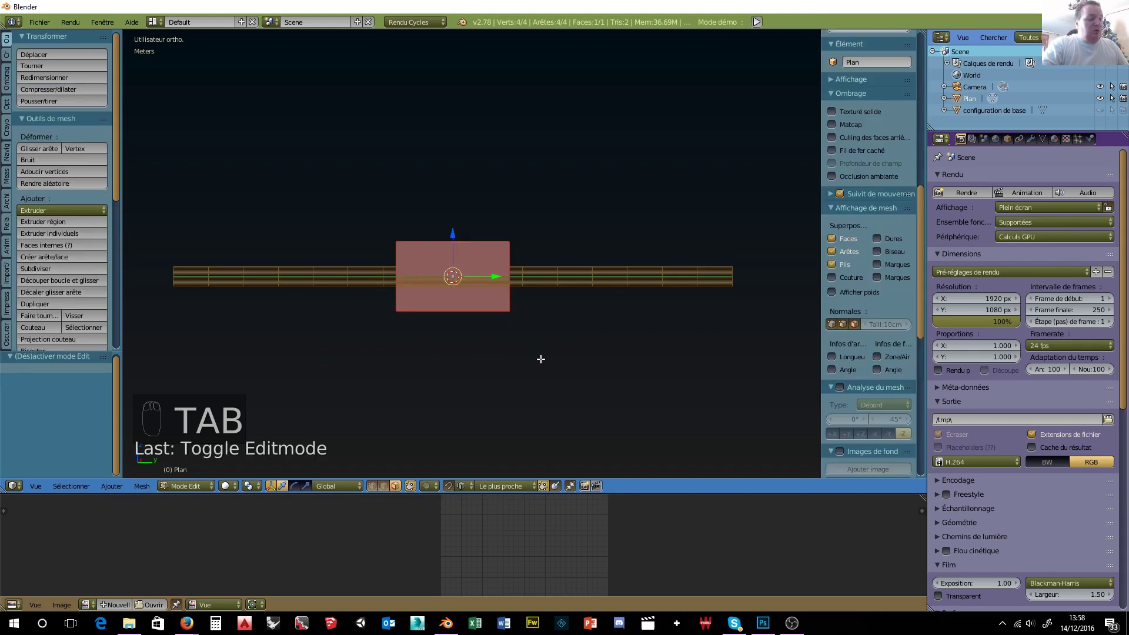
key("w")
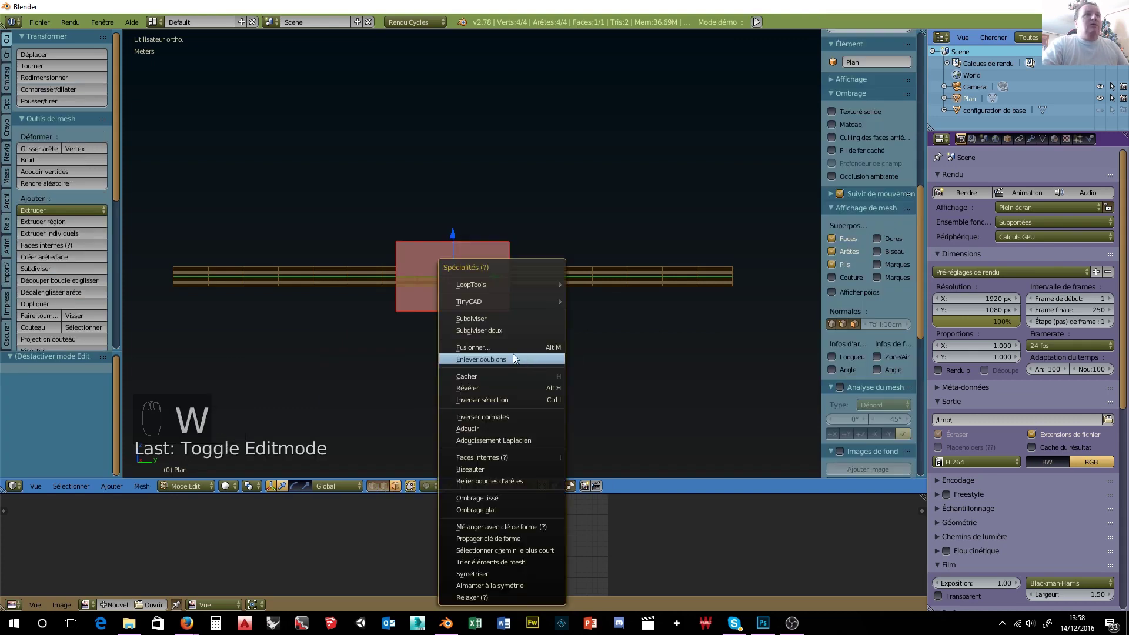
left_click(506, 329)
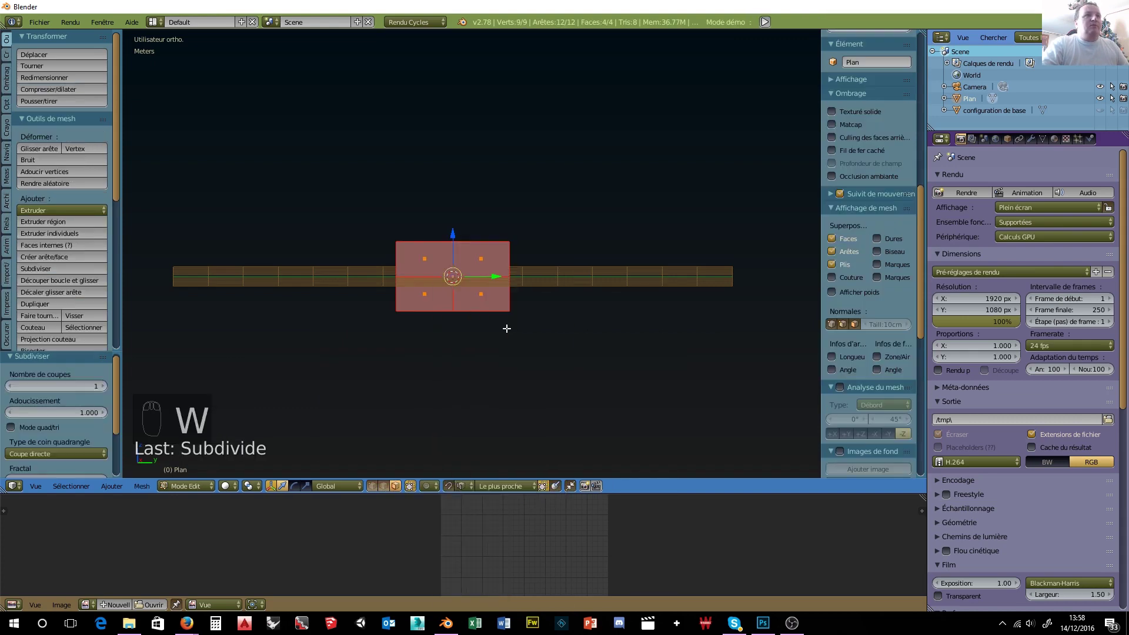
left_click(38, 385)
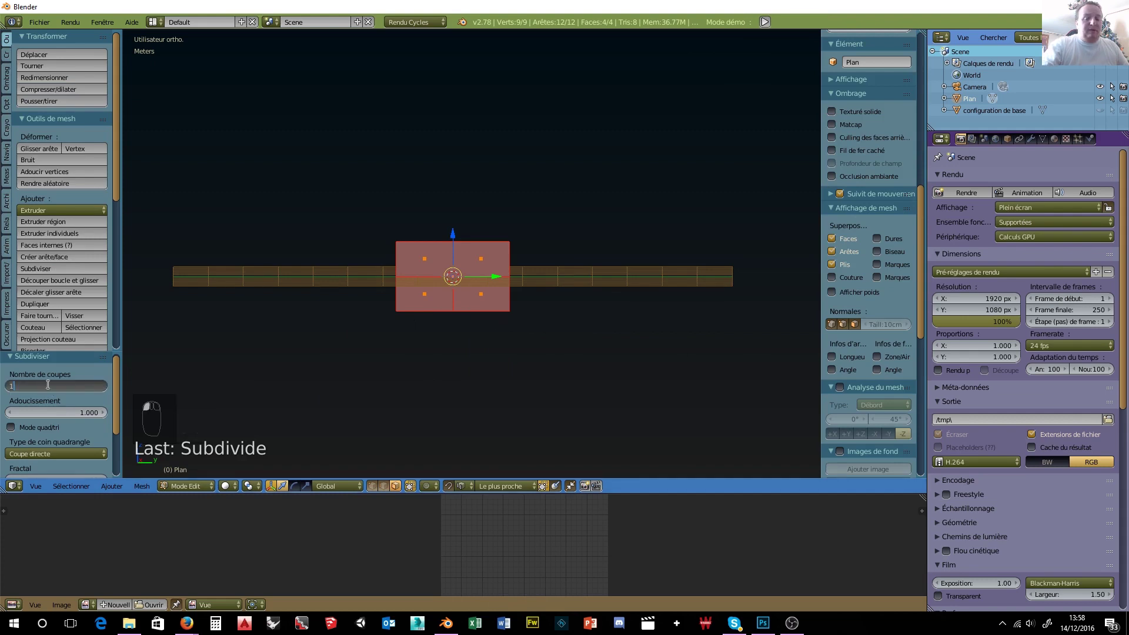
key("Return")
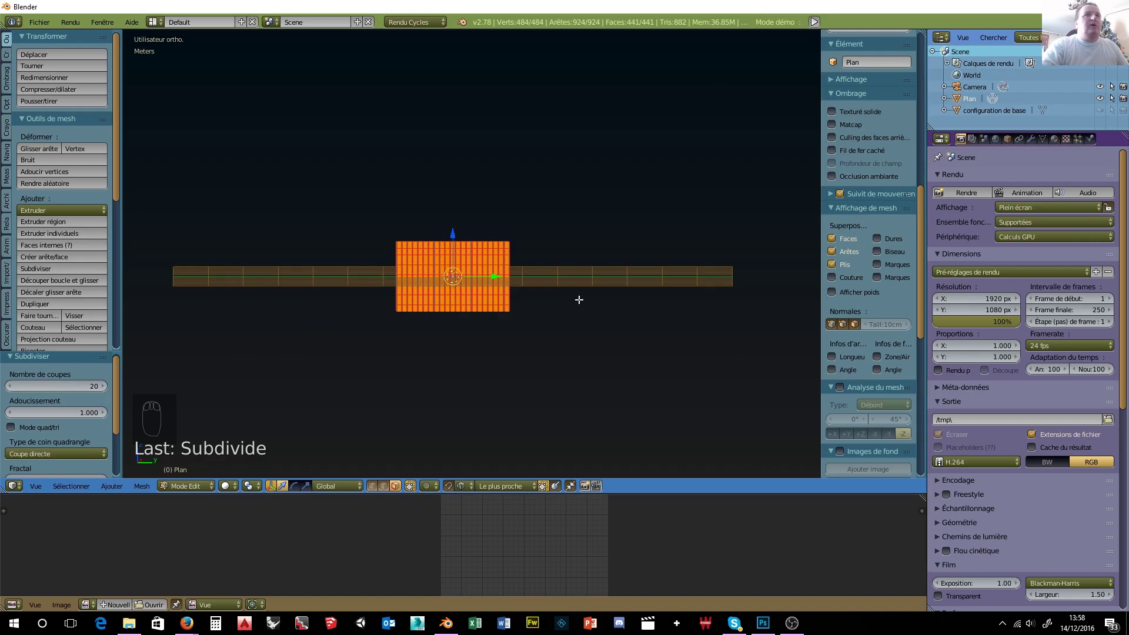
- Add cloth (Tissu) physics to the plane and enable Auto-collision in its cloth collision settings
middle_click_drag(559, 324, 685, 307)
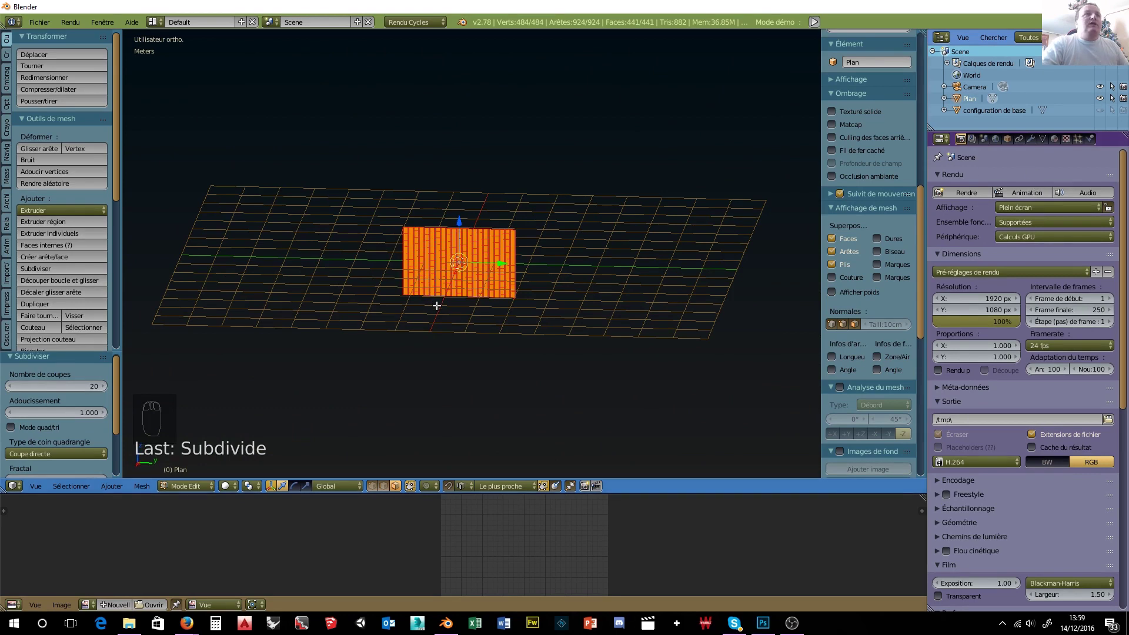
middle_click_drag(437, 305, 447, 308)
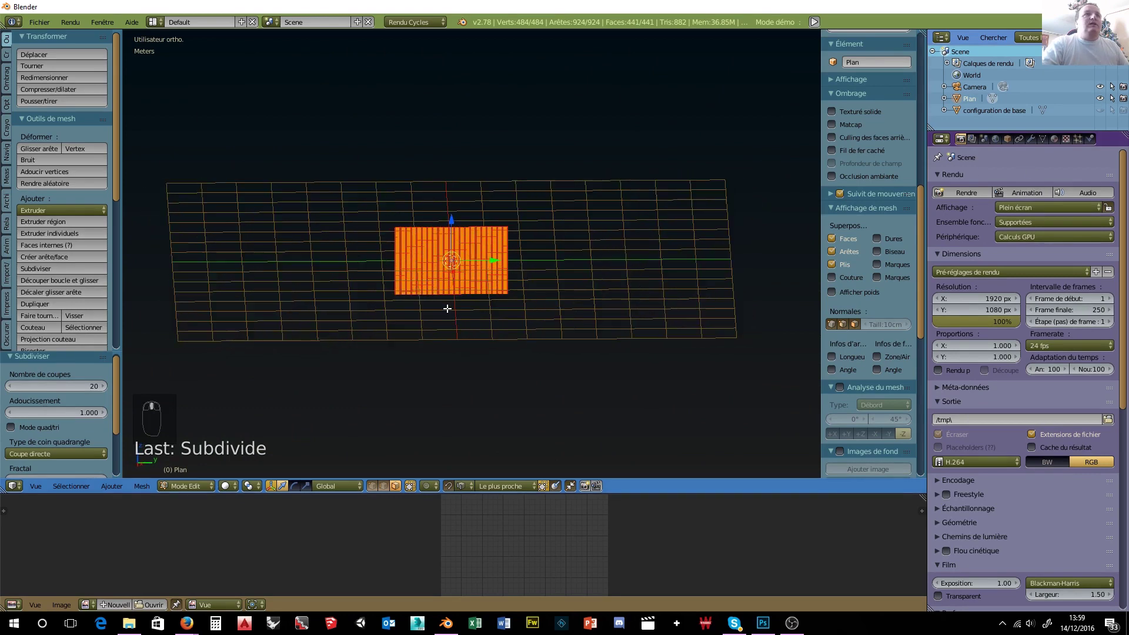
left_click(1089, 139)
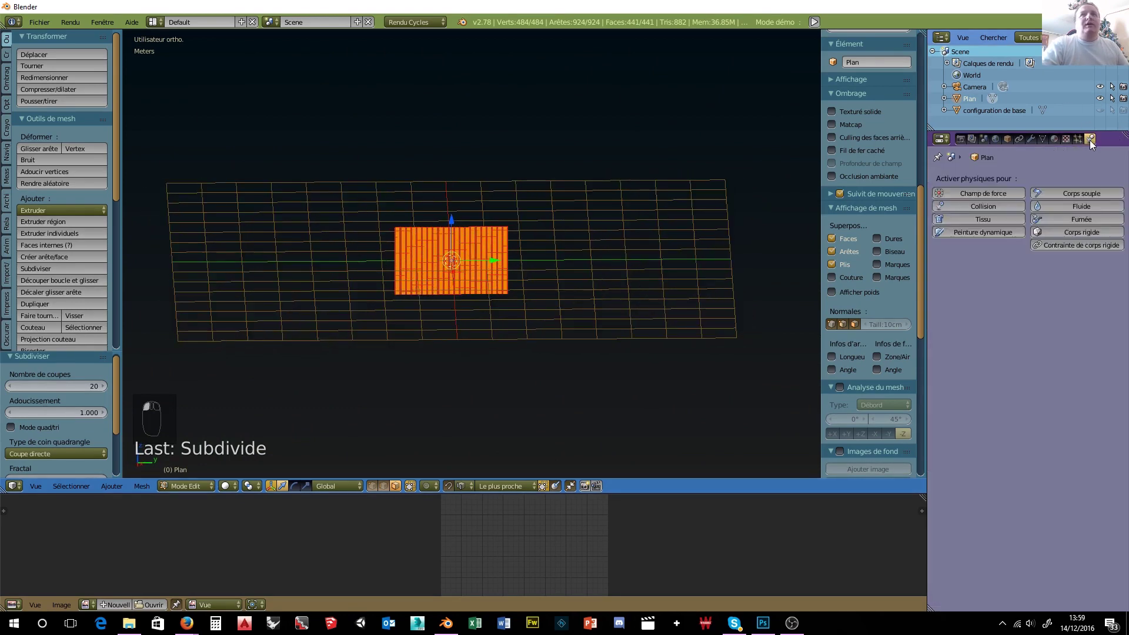
left_click(960, 221)
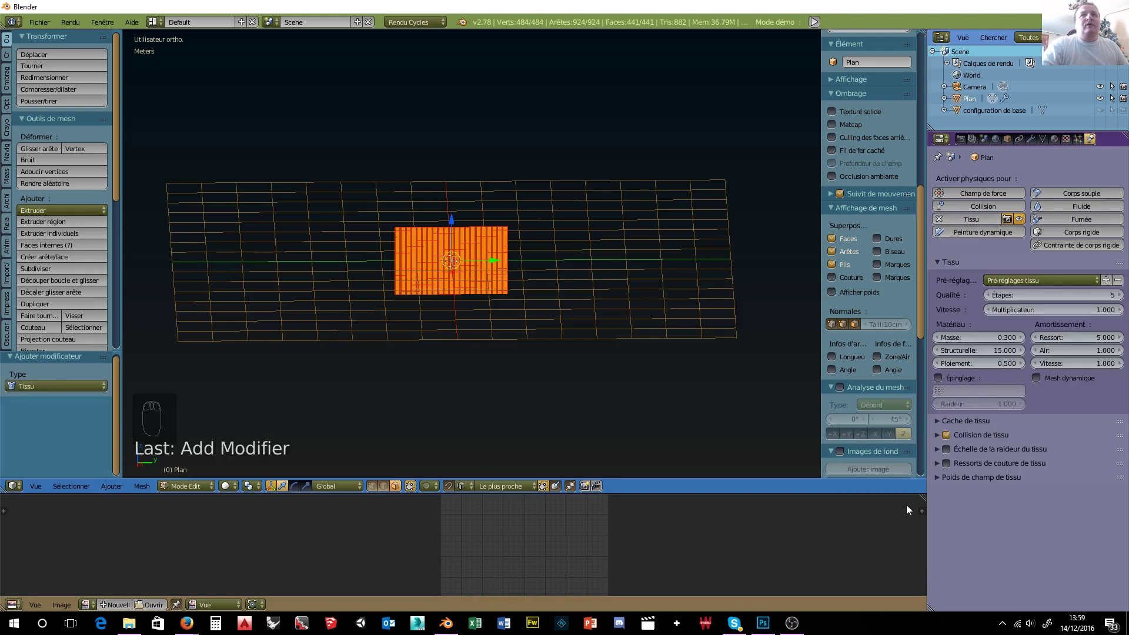
left_click(938, 435)
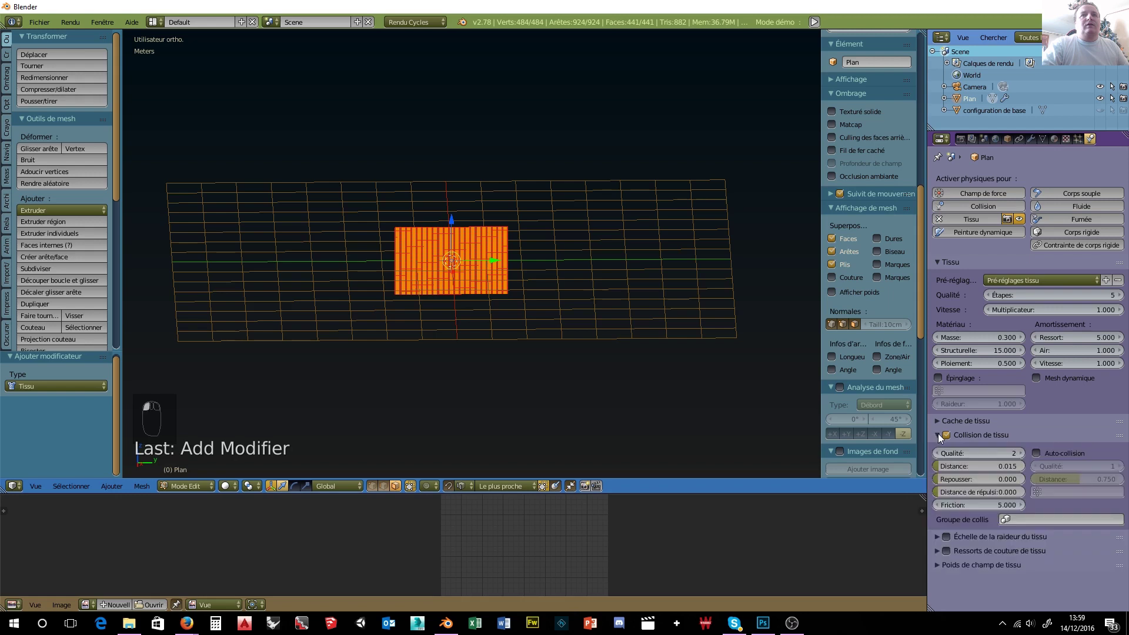
left_click(1035, 452)
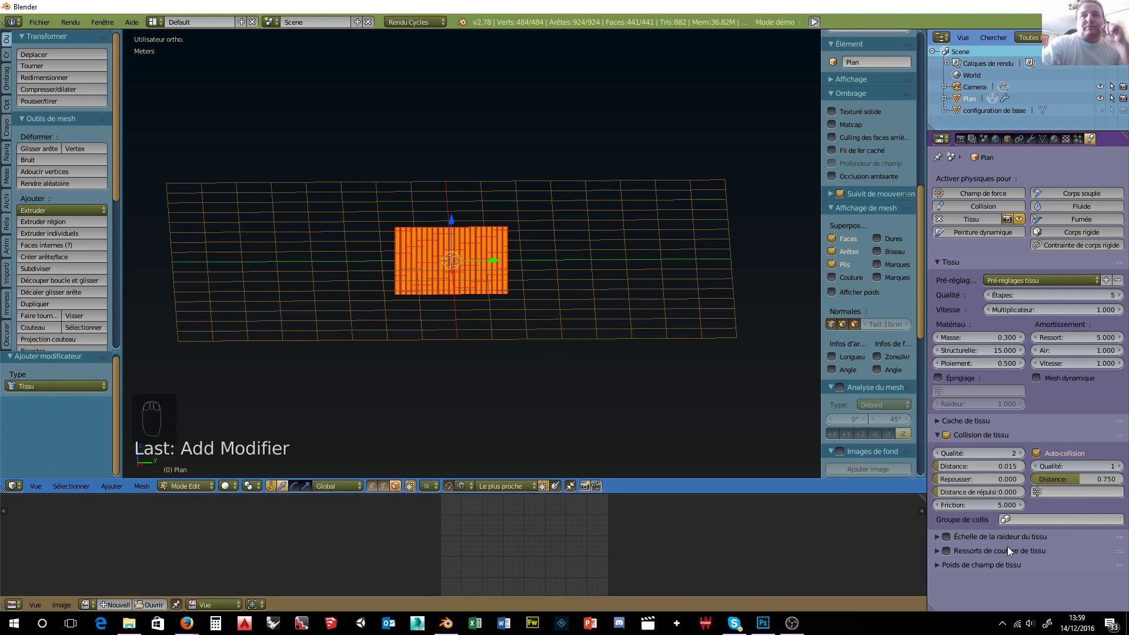
left_click(938, 421)
left_click(939, 421)
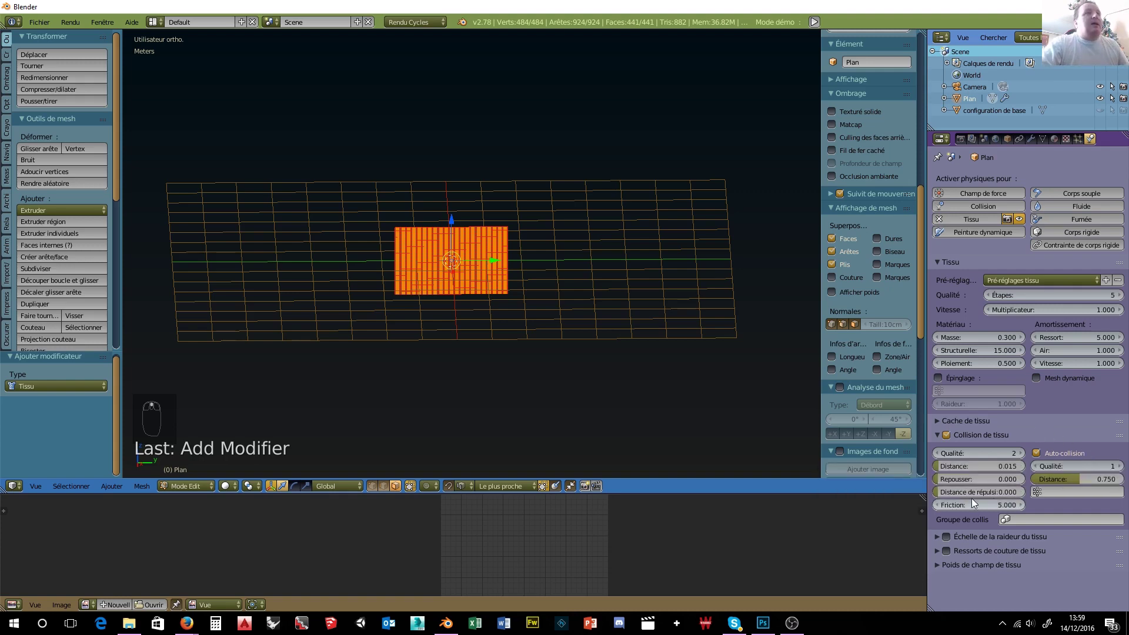
- Switch the plane's mesh selection to vertex mode
scroll(510, 378, "up", 7)
key("space")
key("space")
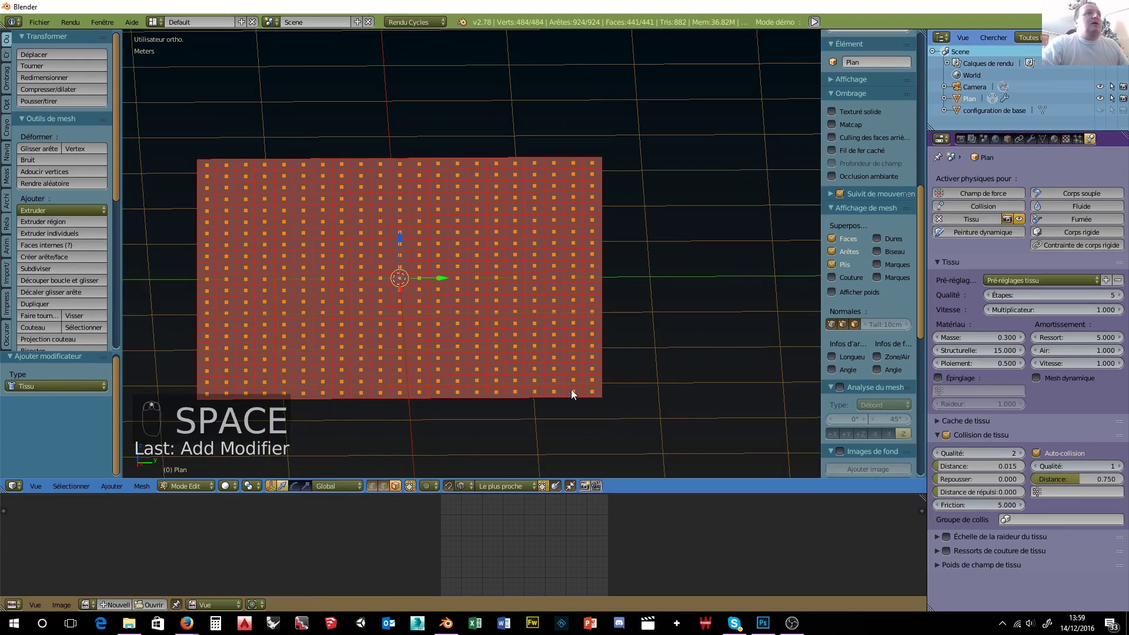
key("space")
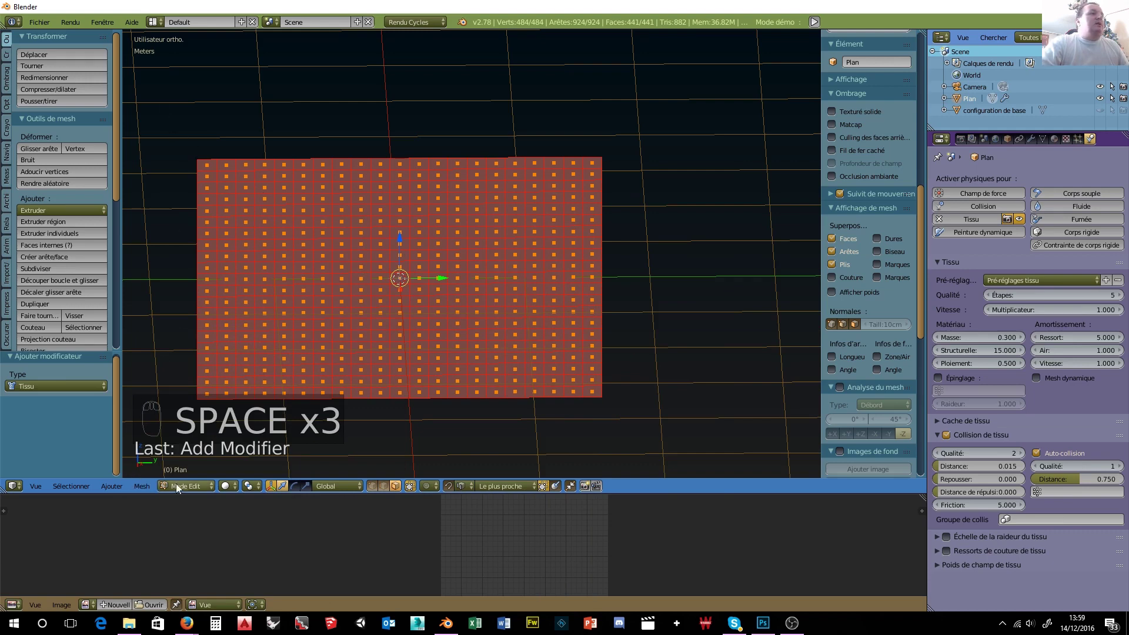
left_click(372, 486)
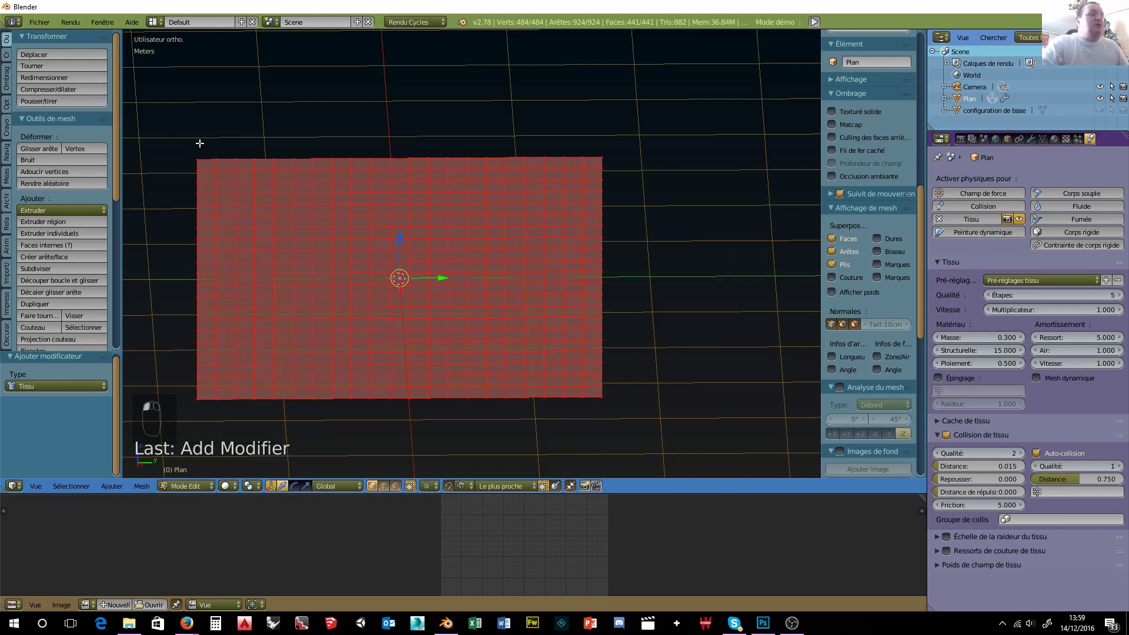
- Clear the selection and circle-select the four vertices at both the upper-left and lower-left corners of the plane
key("c")
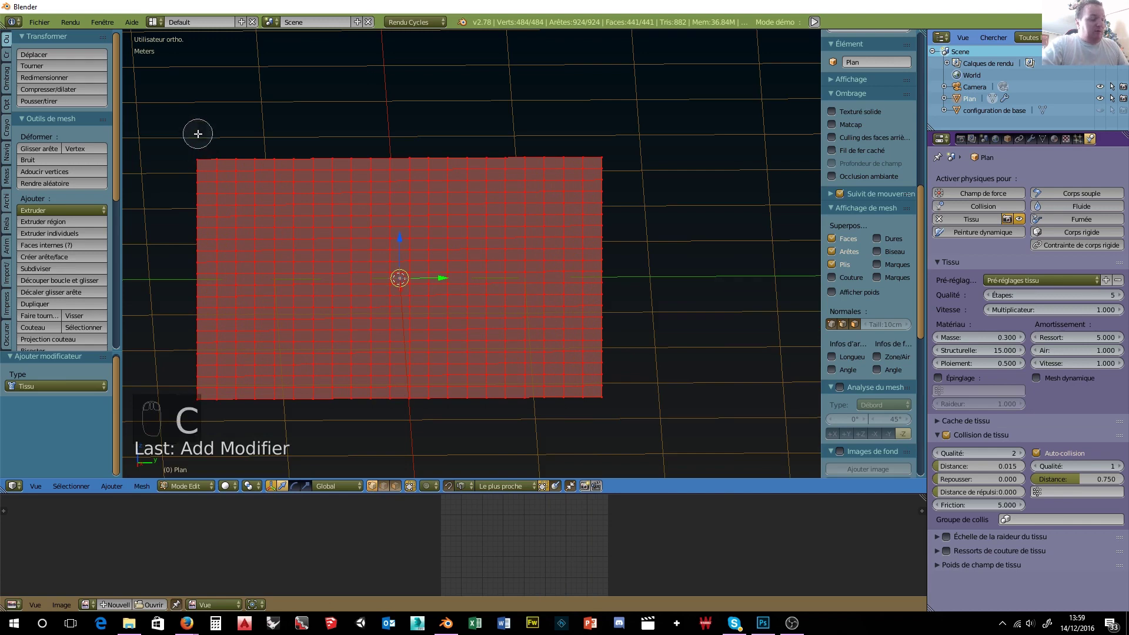
right_click(198, 134)
key("a")
key("c")
left_click(207, 164)
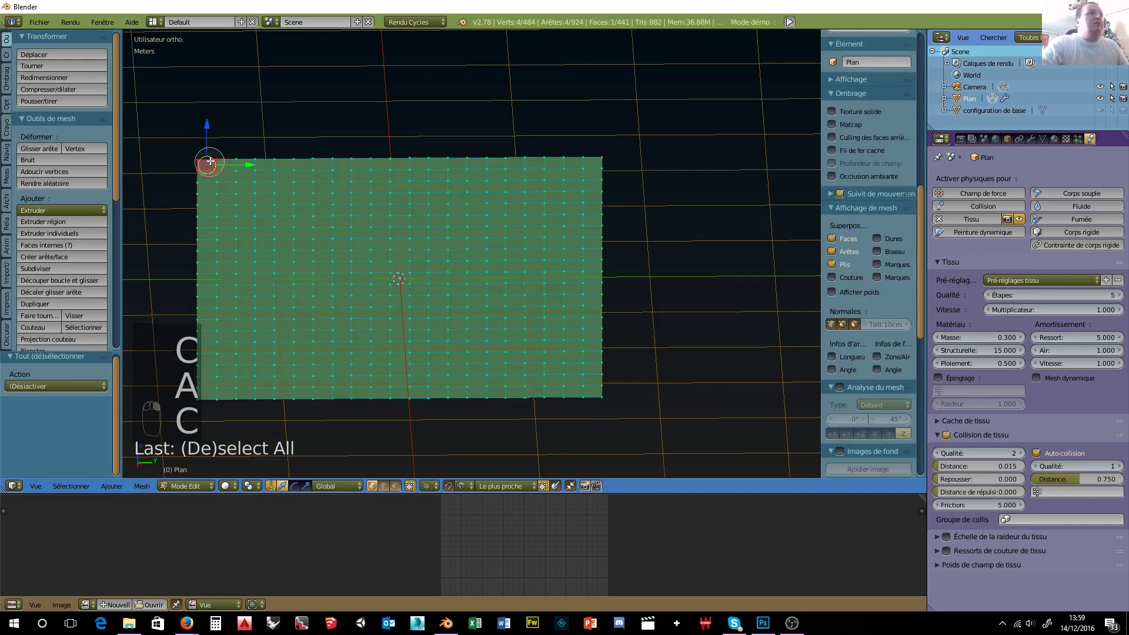
right_click(177, 125)
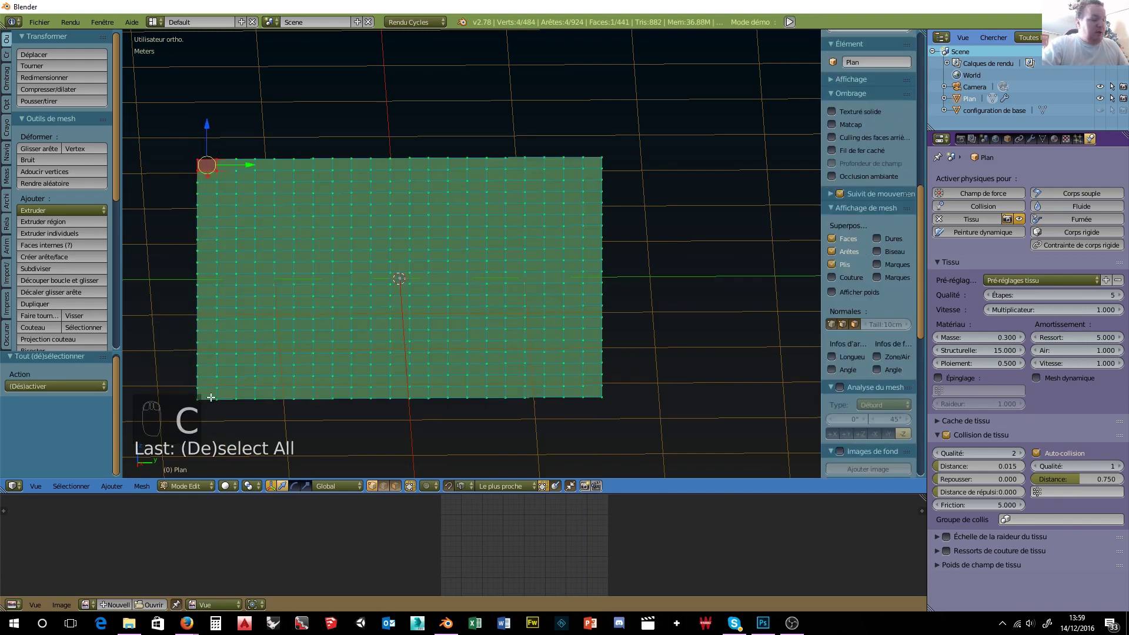
key("c")
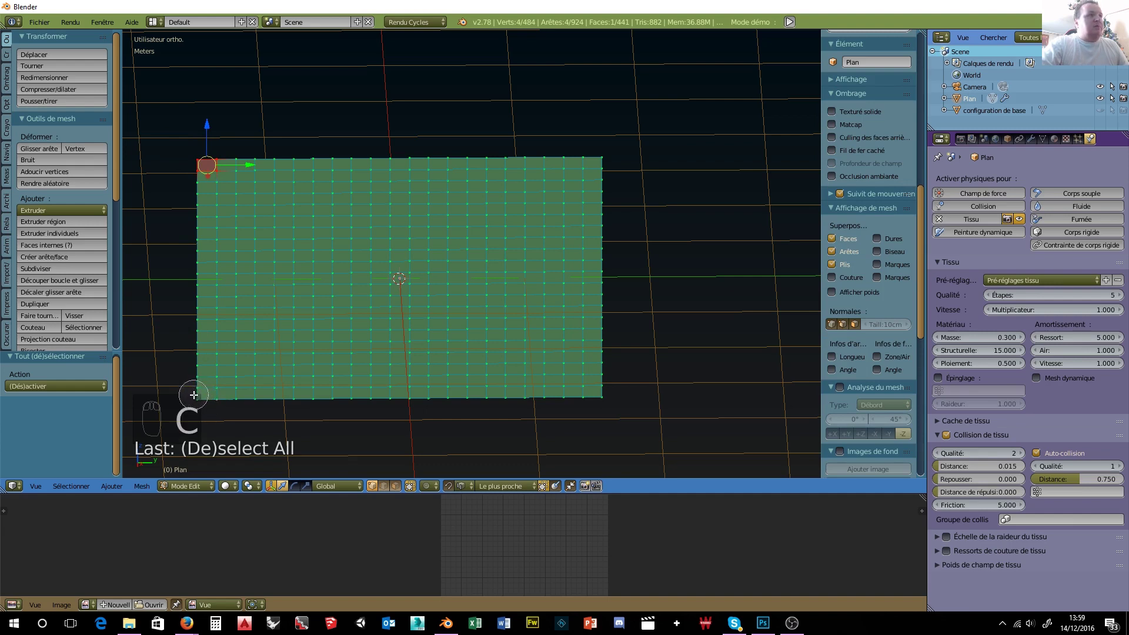
left_click(200, 394)
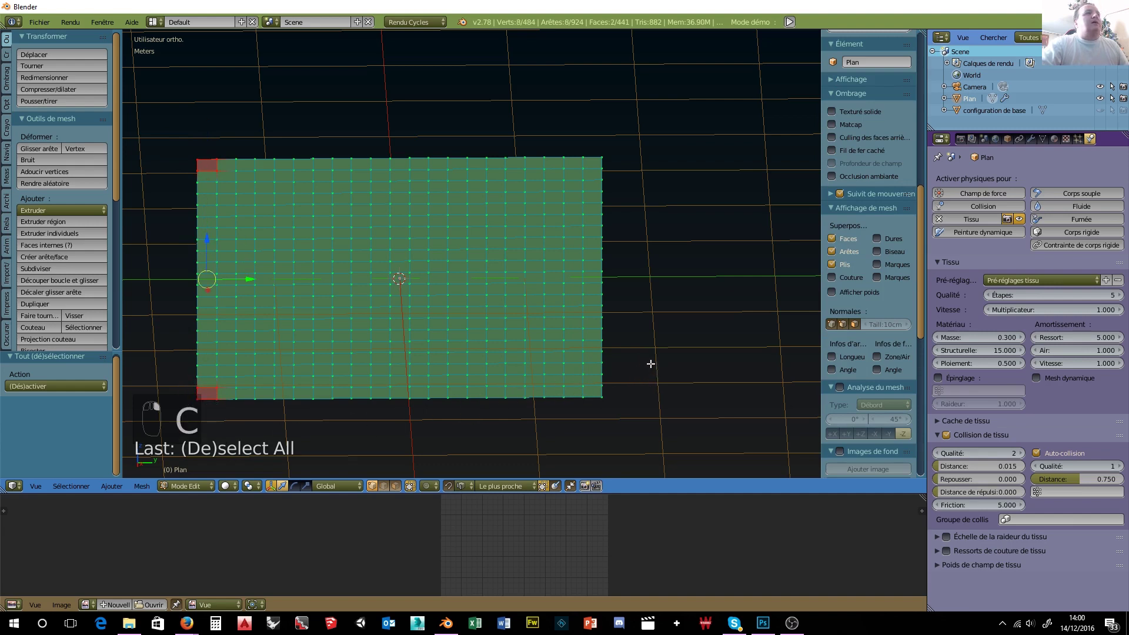
right_click(655, 383)
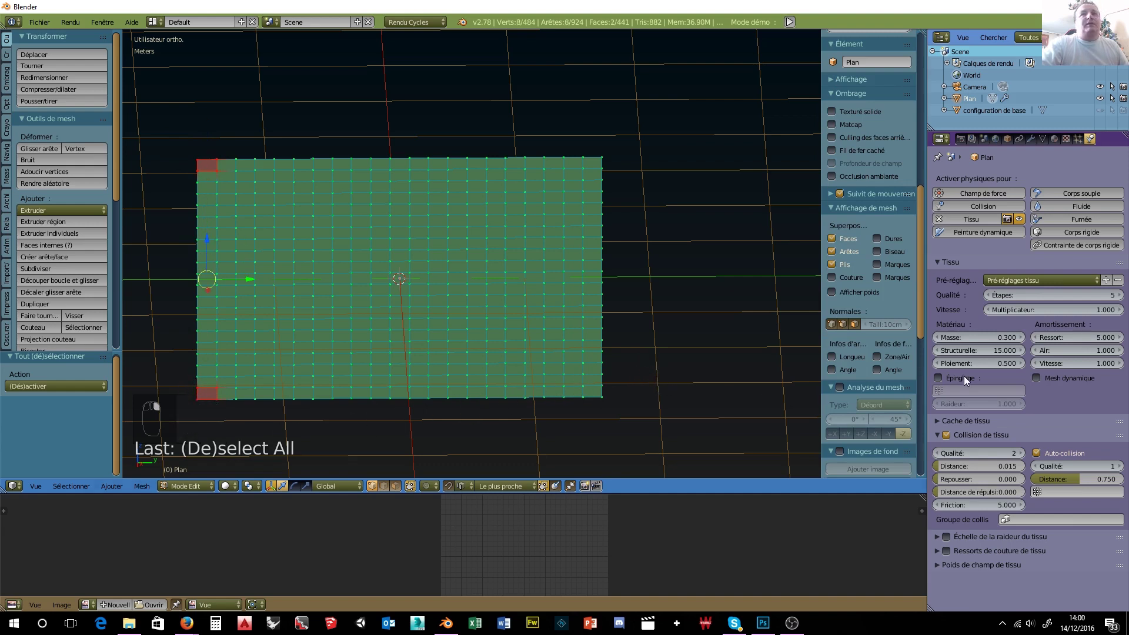
- Create a vertex group on the plane and name it "attache"
left_click(1043, 138)
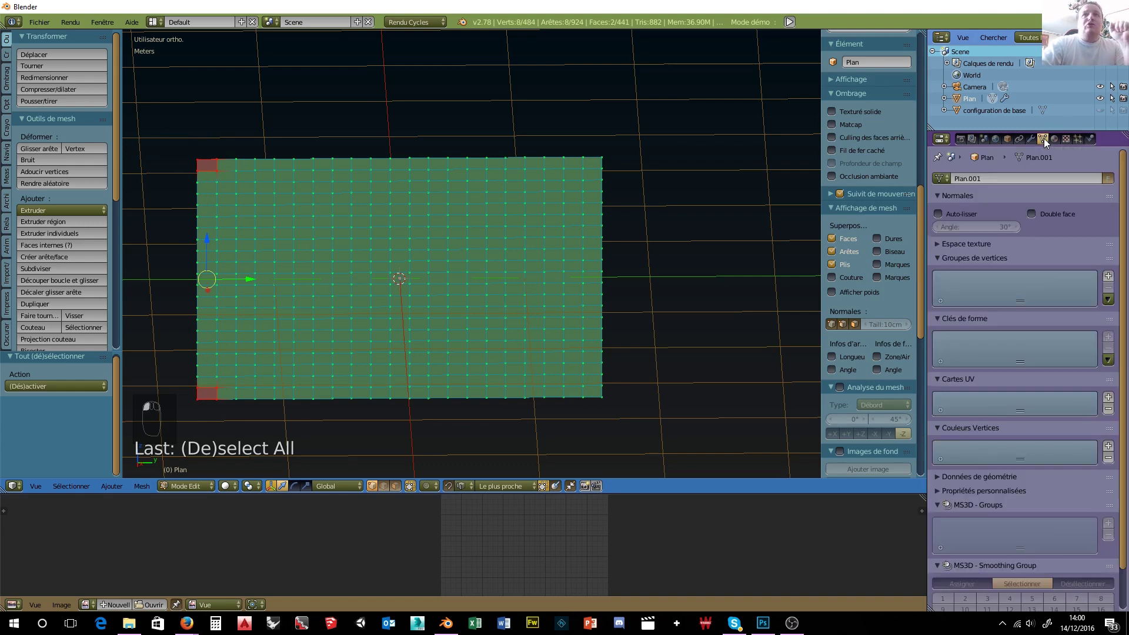
left_click(1110, 279)
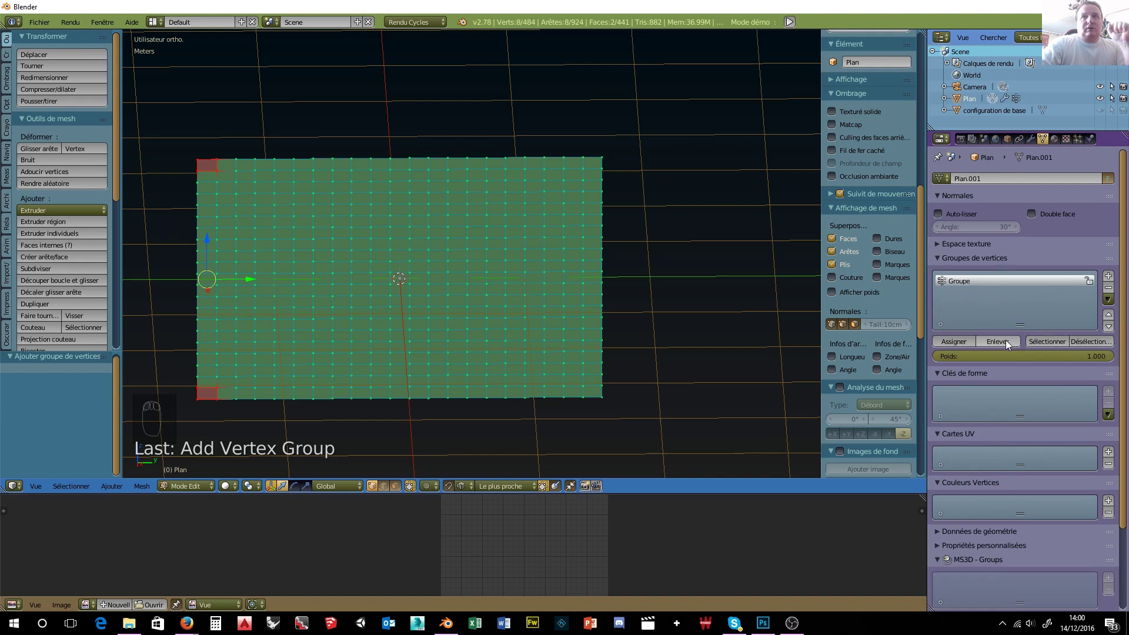
double_click(958, 282)
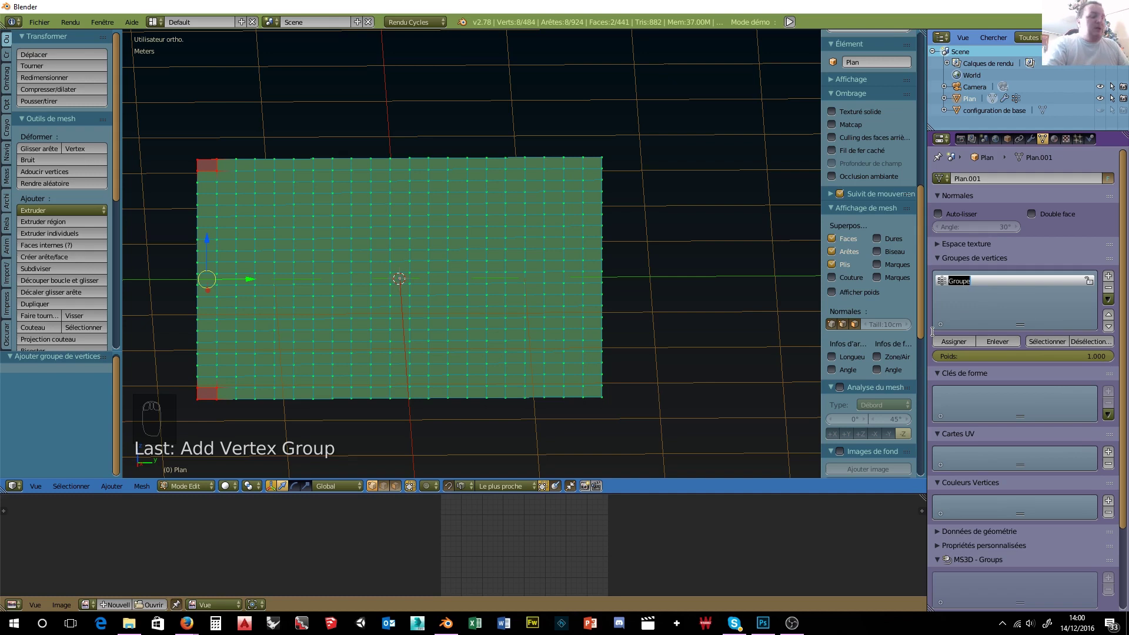
type("Tissu")
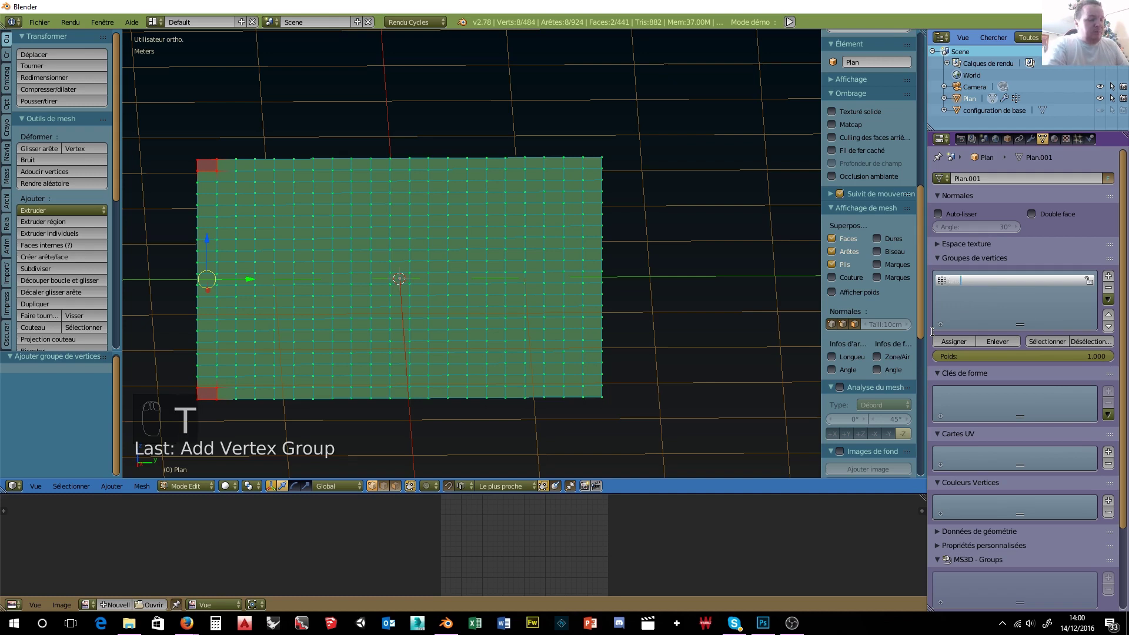
key("Return")
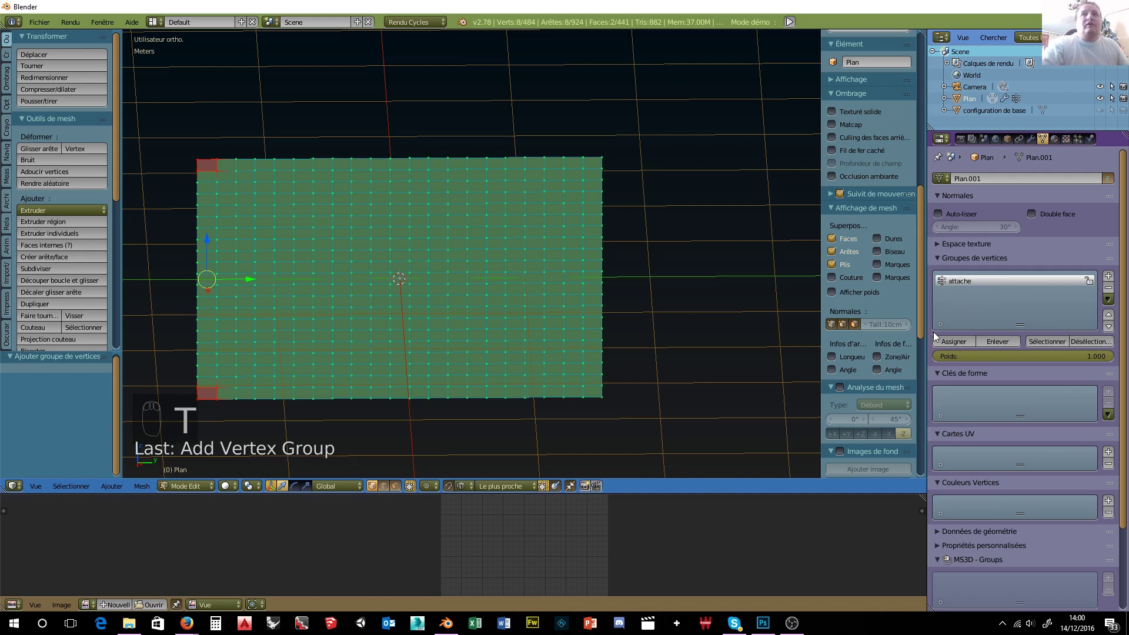
- Assign the selected corner vertices to the "attache" group and enable cloth pinning (Épinglage) with that group
left_click(949, 343)
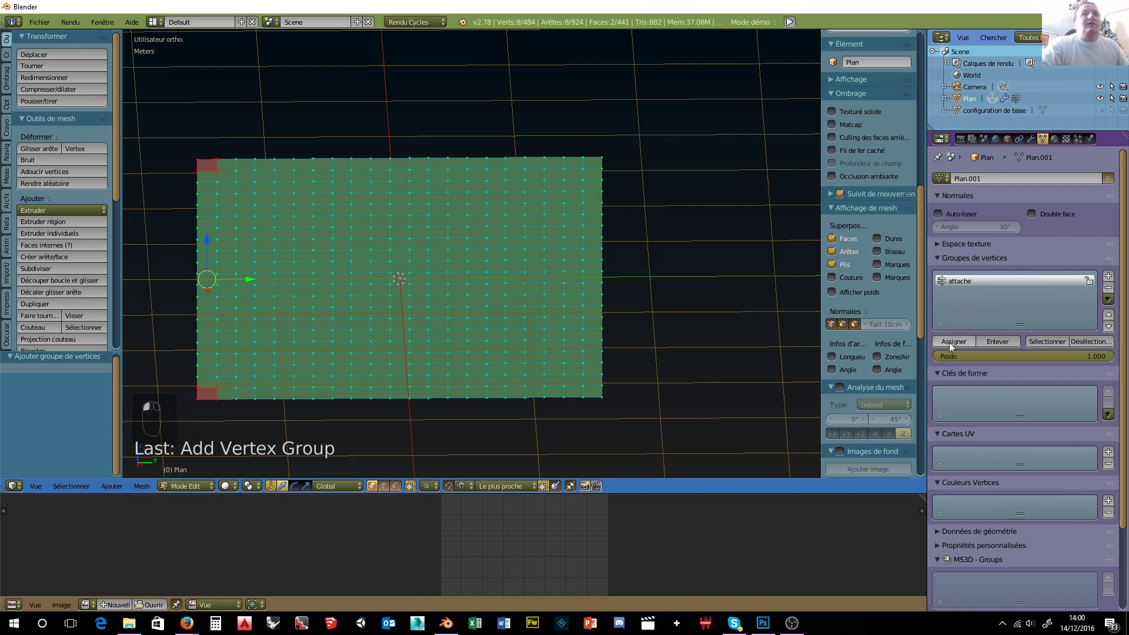
left_click(1090, 140)
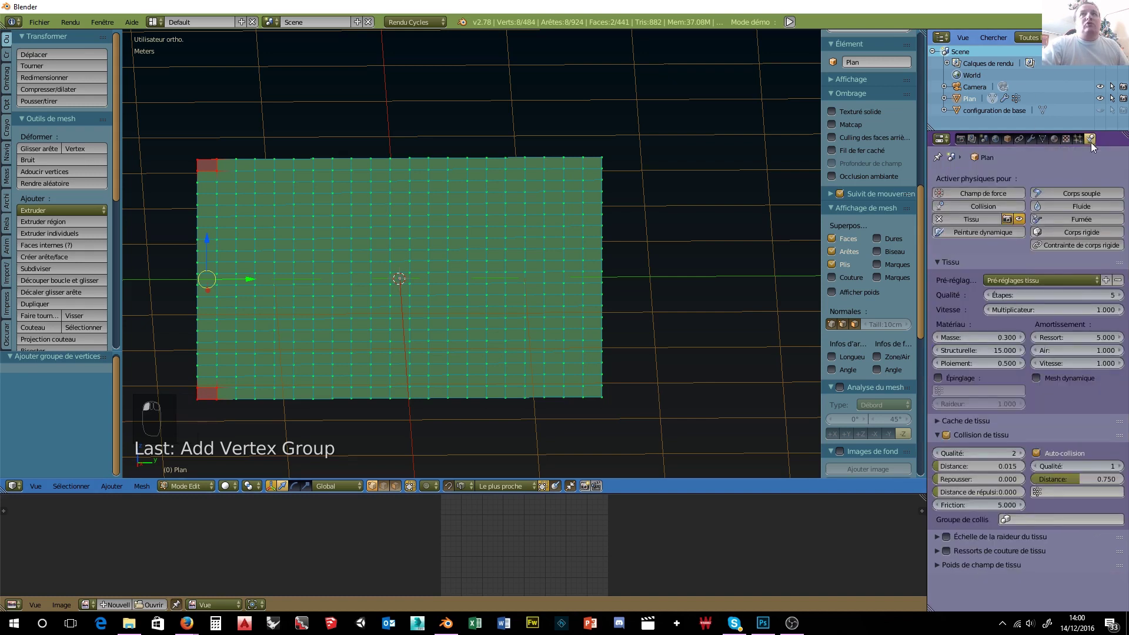
left_click(938, 378)
left_click(947, 391)
left_click(937, 418)
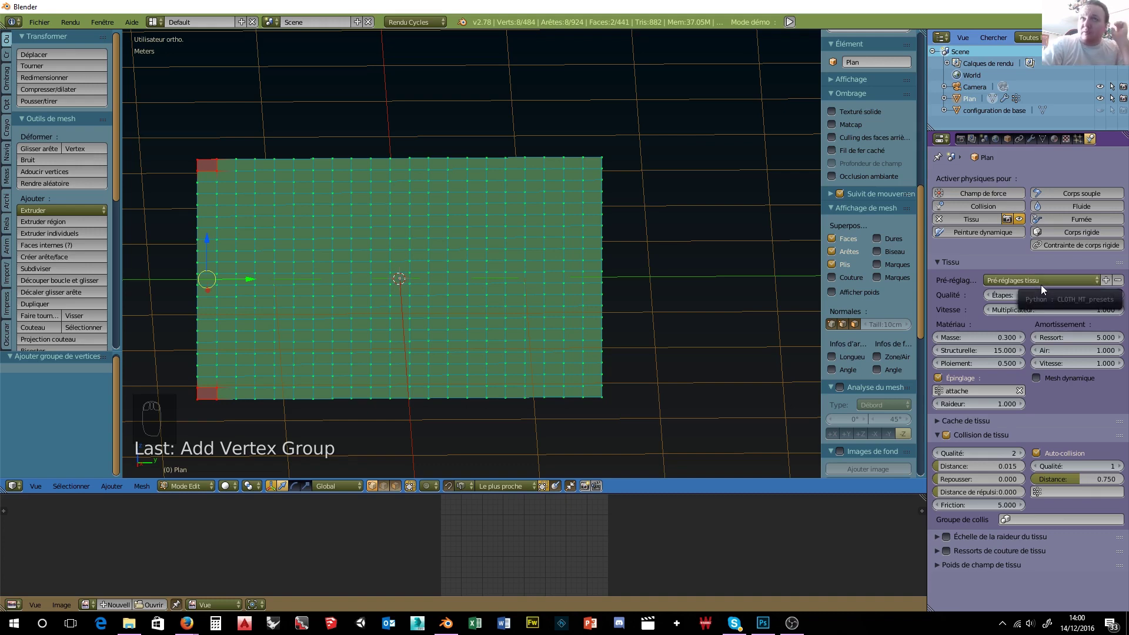
- Expand the cloth cache settings and switch the plane from Edit mode to Object mode
left_click(941, 421)
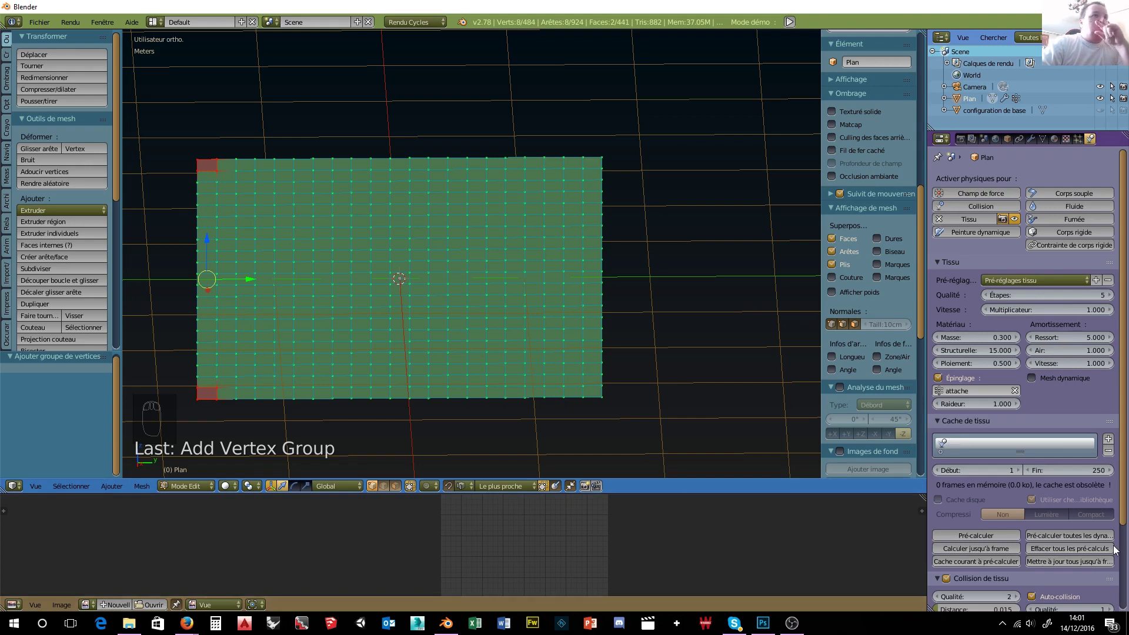
scroll(655, 429, "down", 3)
middle_click_drag(655, 429, 650, 362)
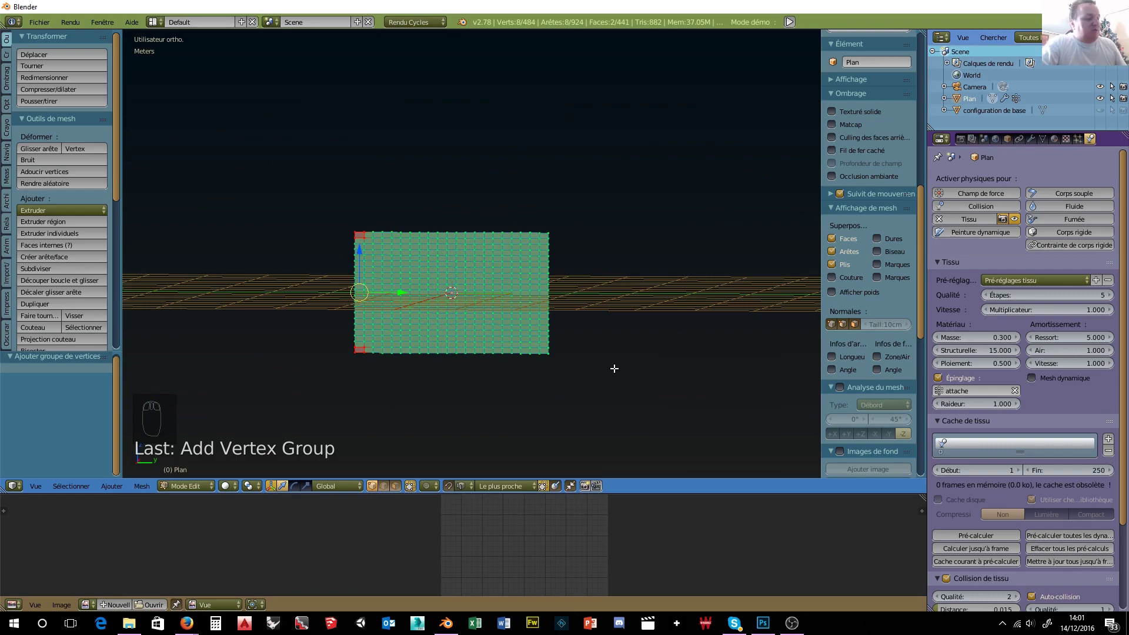
key("Tab")
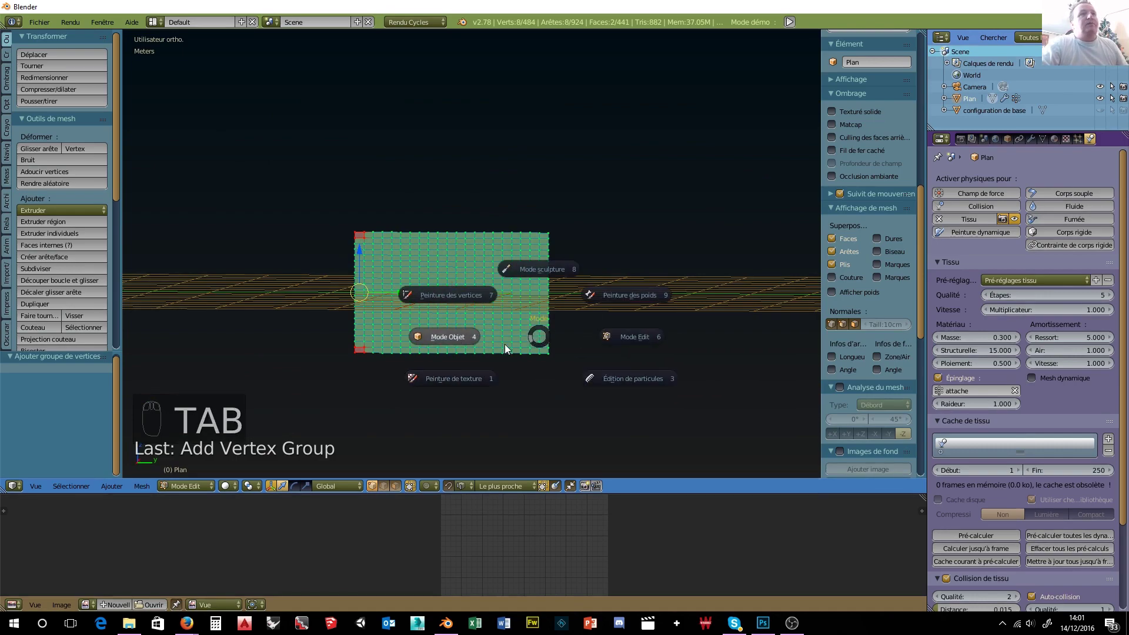
left_click(448, 339)
middle_click_drag(620, 350, 726, 355)
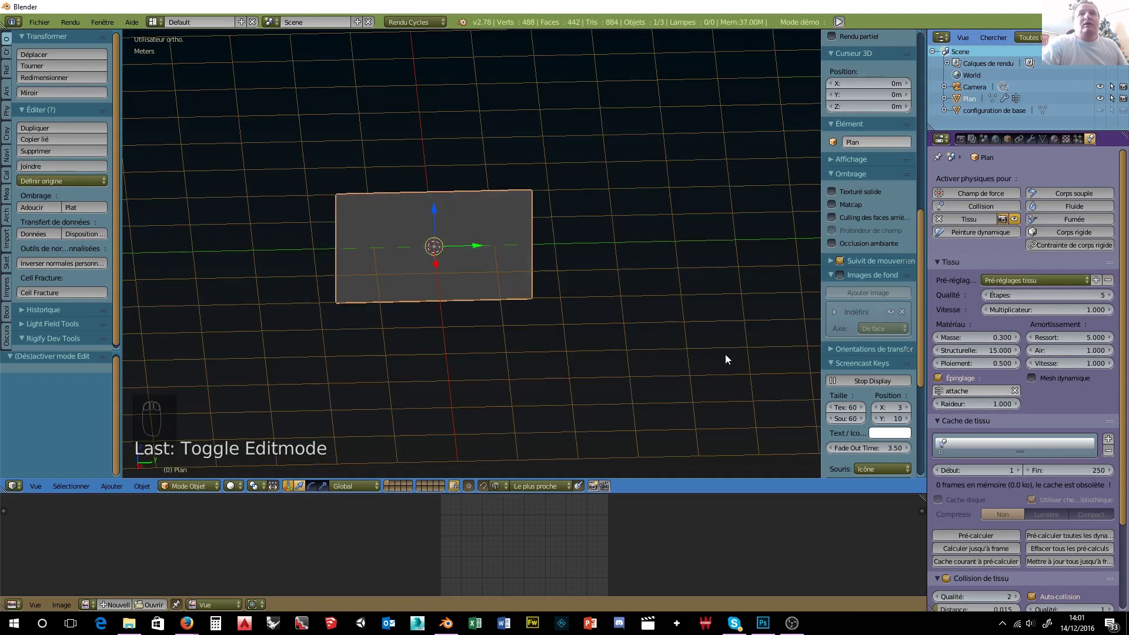
- Apply the Silk preset to the plane's cloth settings
left_click(1038, 281)
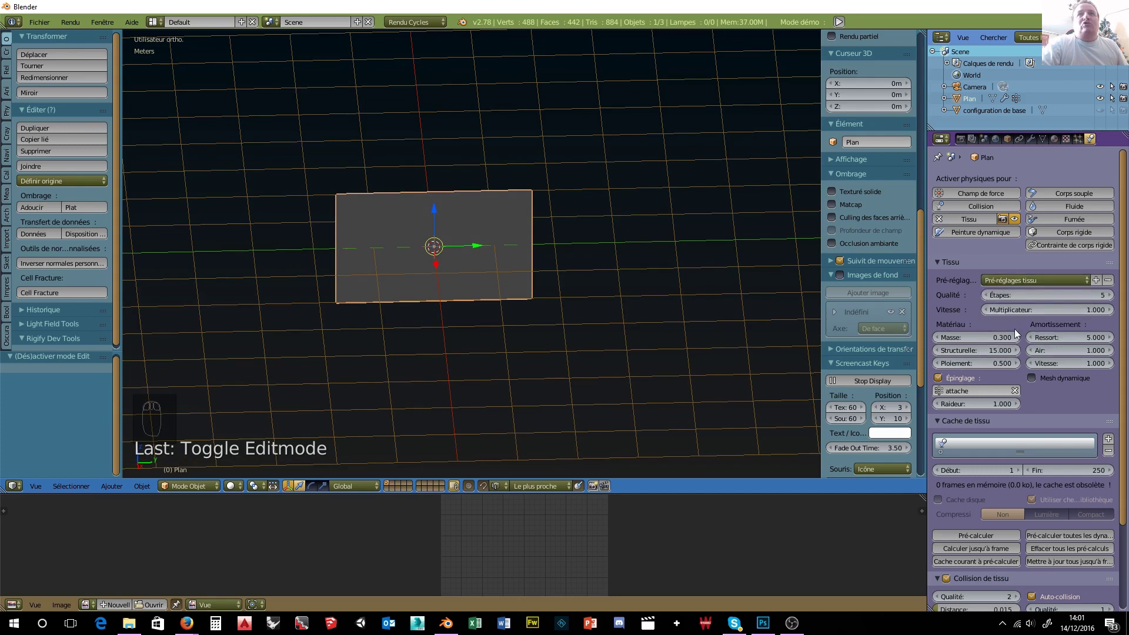
left_click(1045, 275)
left_click(1007, 341)
- Bake the plane's cloth simulation for frames 1 to 250
scroll(998, 442, "down", 2)
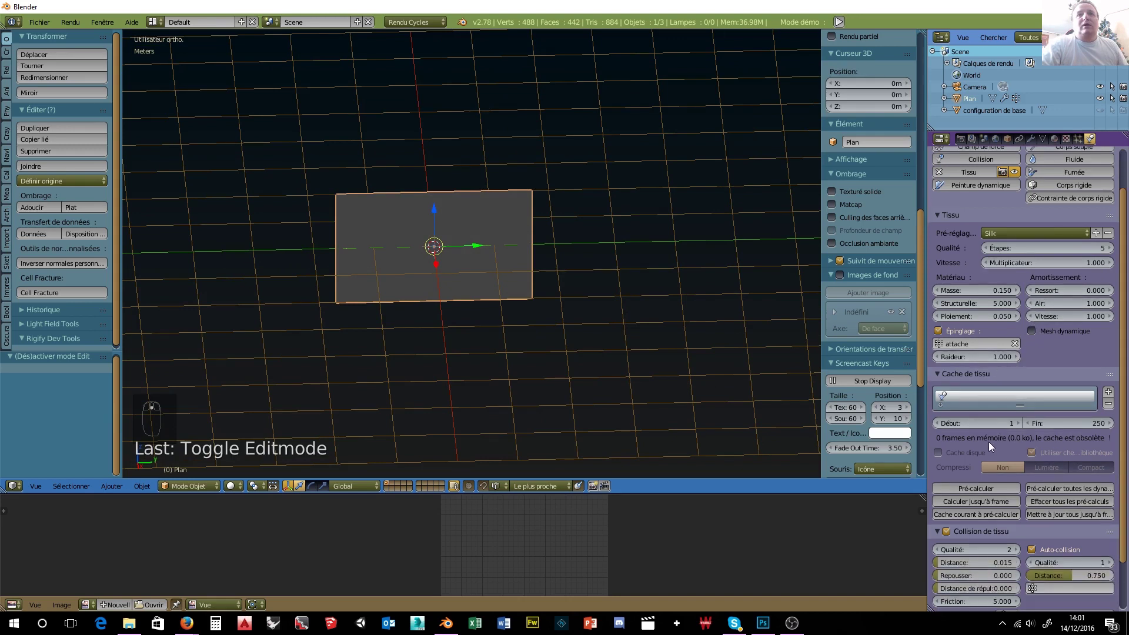
scroll(964, 463, "down", 2)
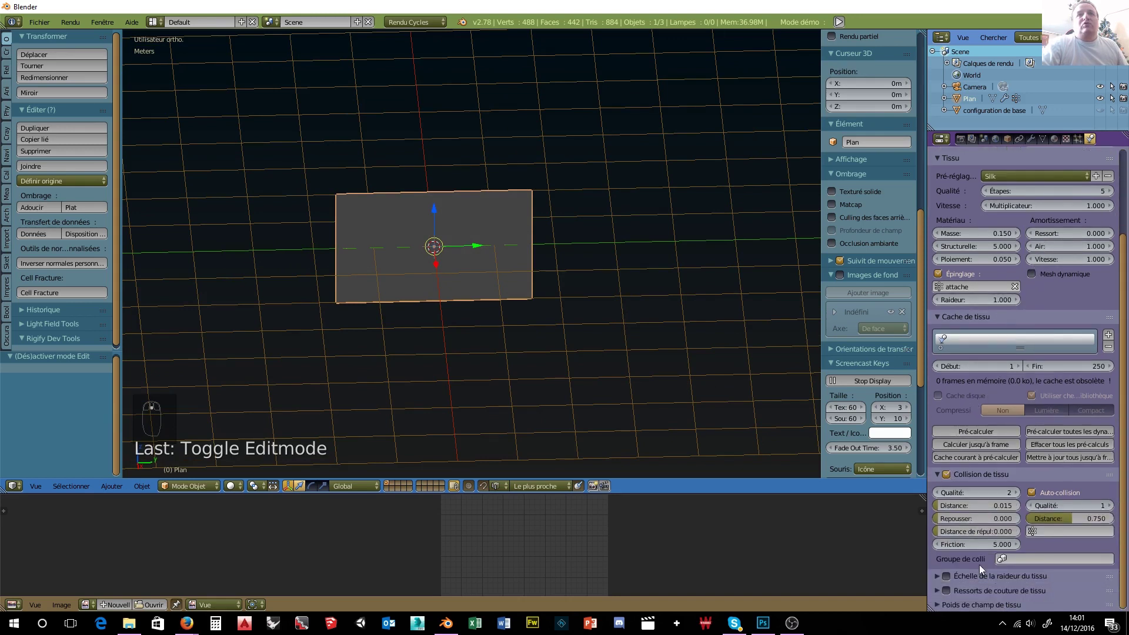
left_click(950, 429)
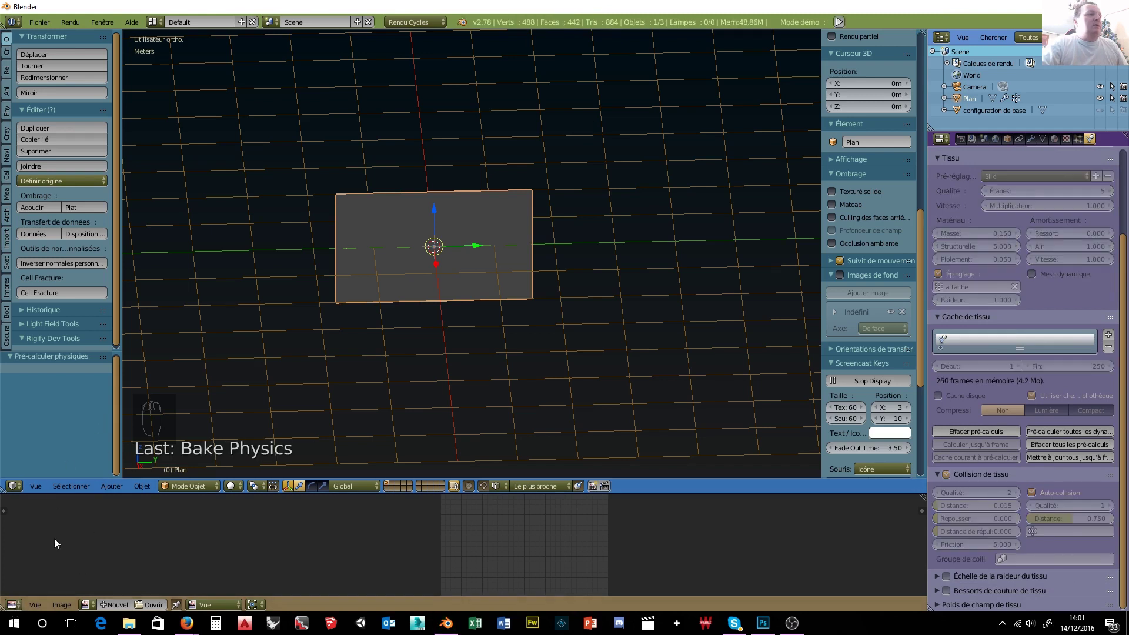
- Change the empty image editor into a Timeline and scrub the baked simulation to frame 37
left_click(12, 605)
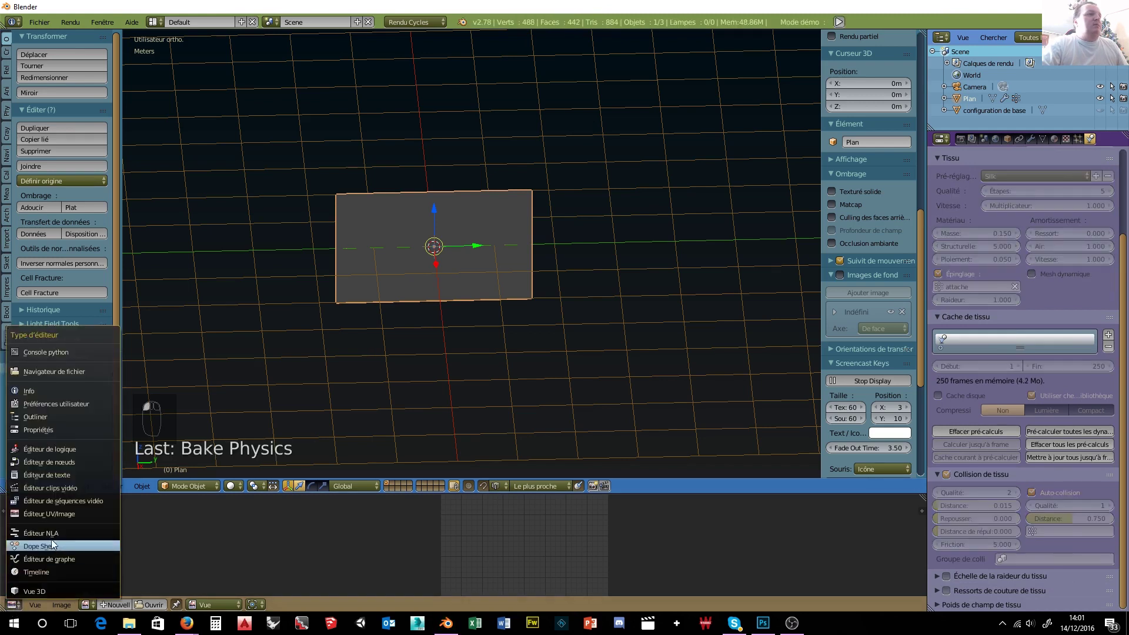
left_click(53, 572)
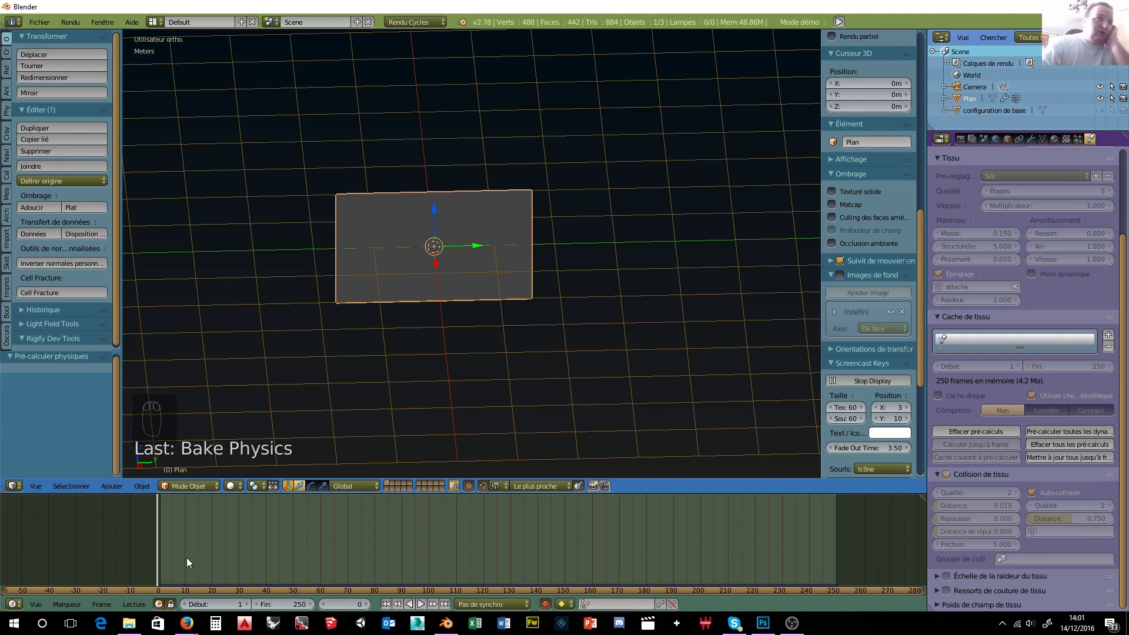
left_click_drag(156, 540, 259, 532)
middle_click_drag(346, 459, 421, 365)
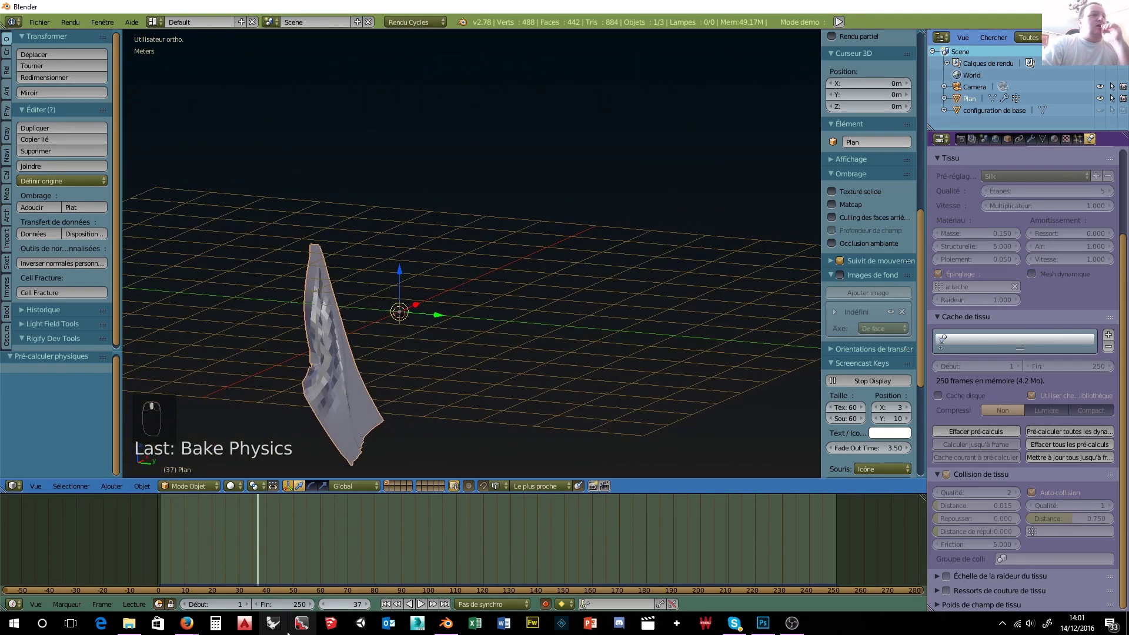
- Play the baked cloth animation, examine the hanging fabric from another angle, and stop playback
left_click(413, 604)
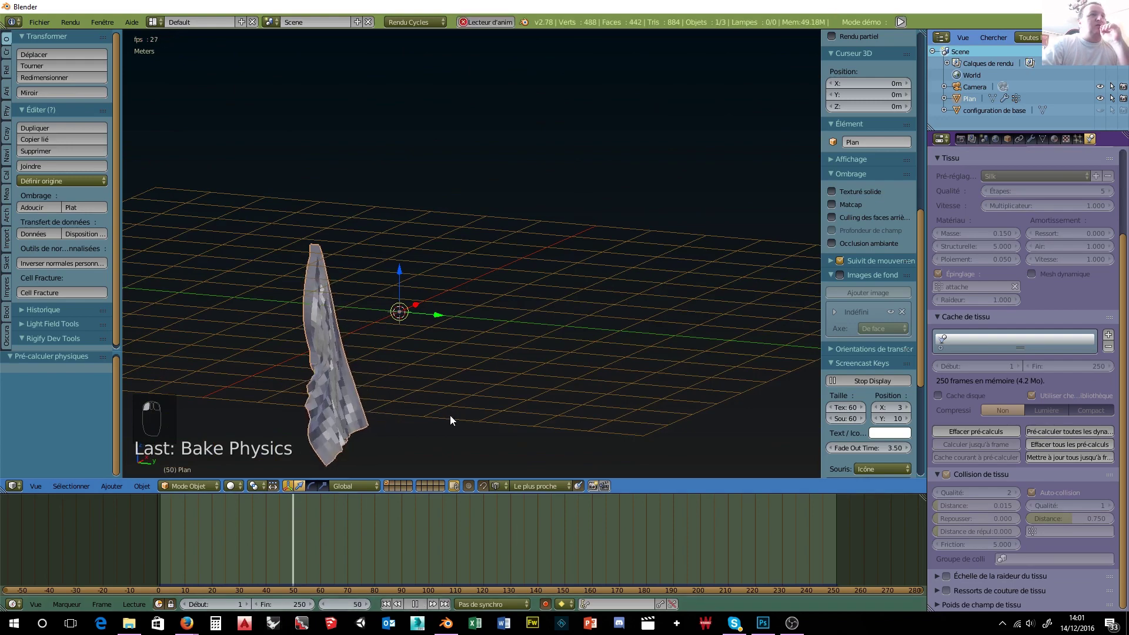
middle_click_drag(482, 411, 451, 43)
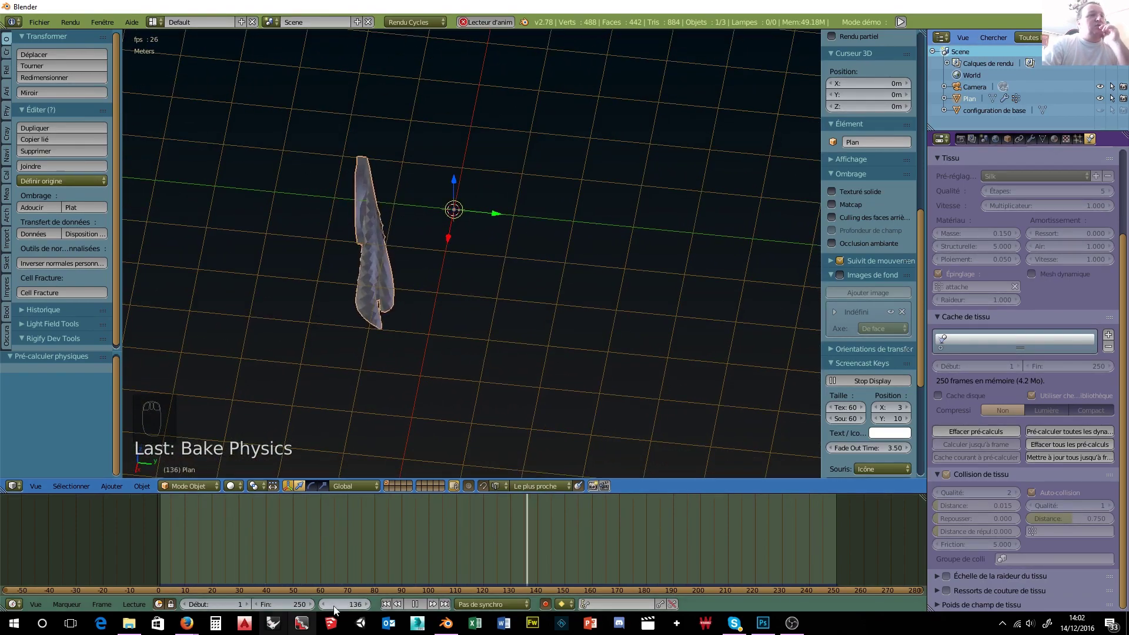
left_click(416, 605)
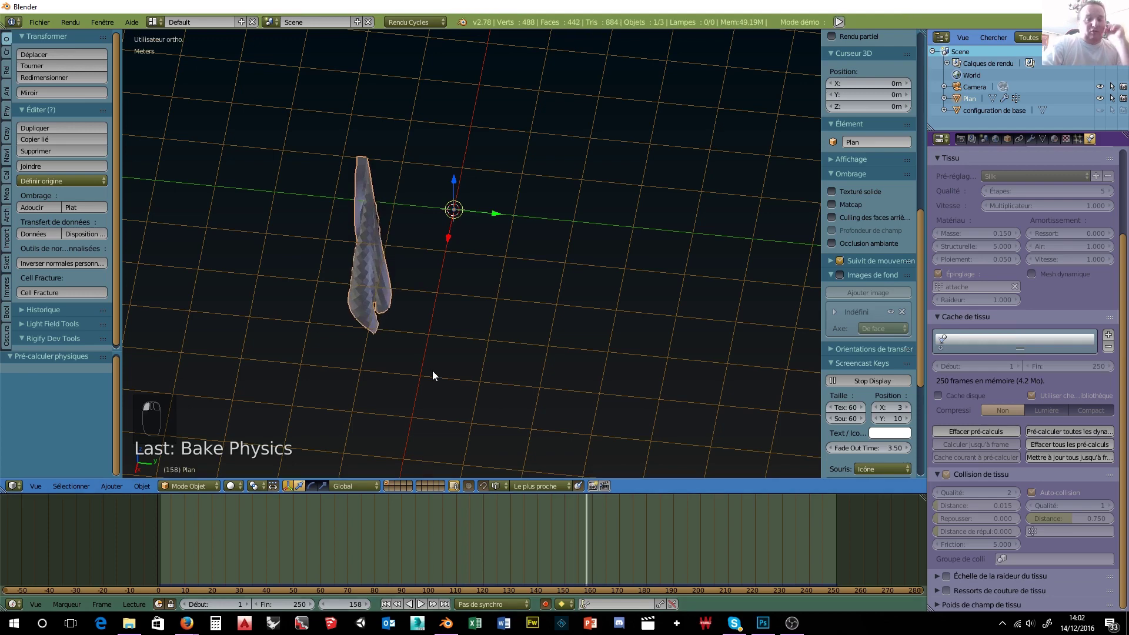
- Add a wind (Vent) force field to the scene in the right orthographic view
key("KP_3")
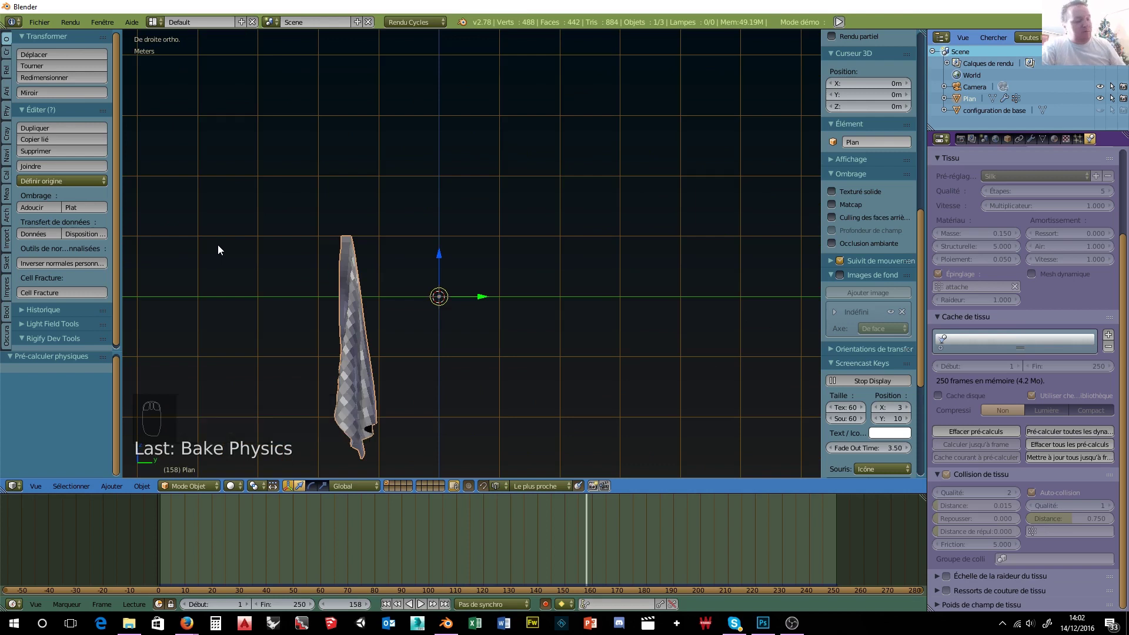
key("shift+a")
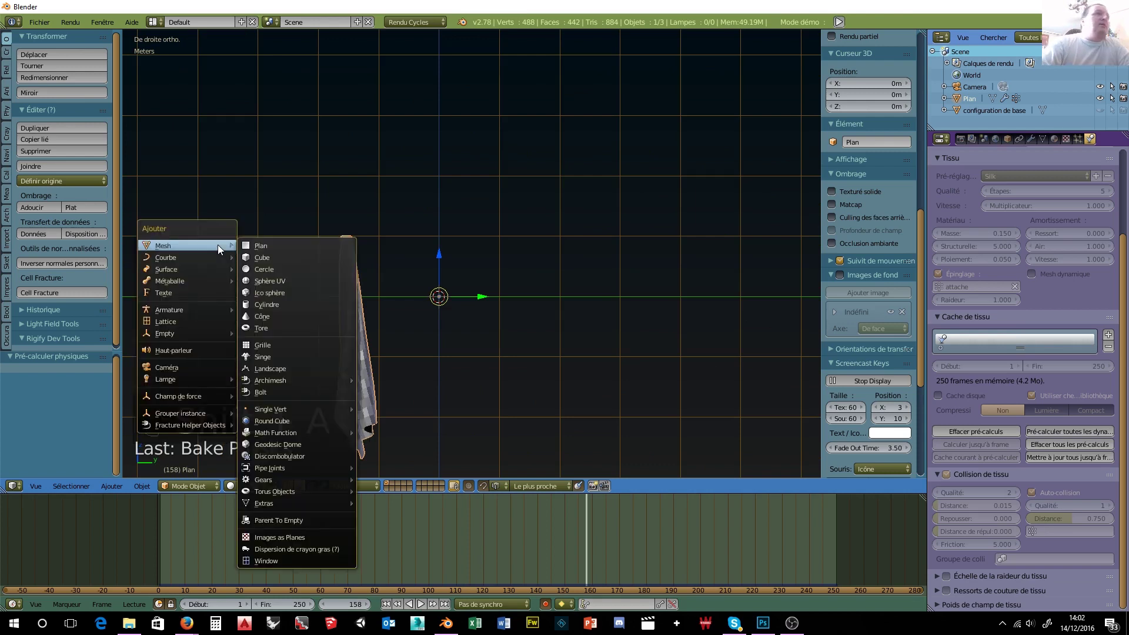
mouse_move(211, 402)
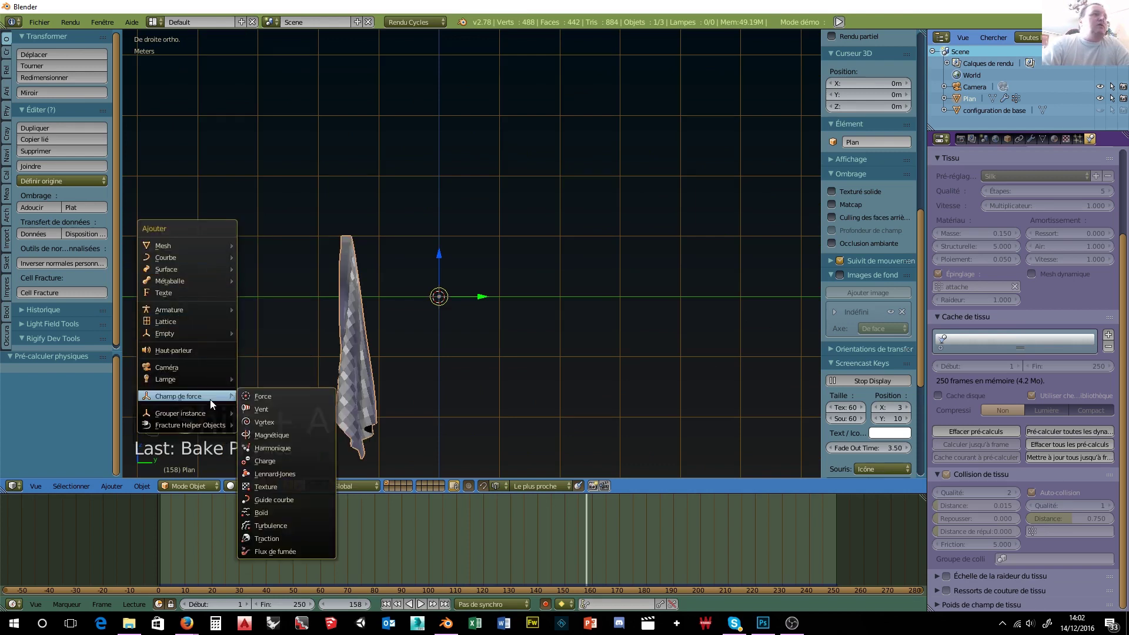
left_click(276, 407)
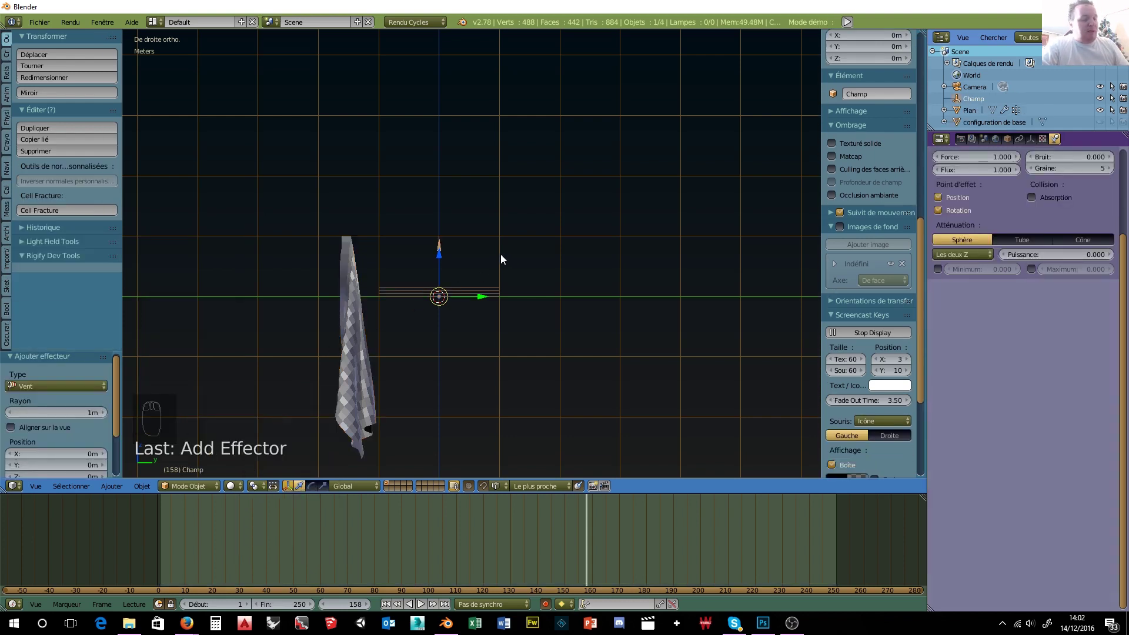
- Rotate the wind field toward the cloth and place it beyond the pinned edge, lowered about 39 cm
key("r")
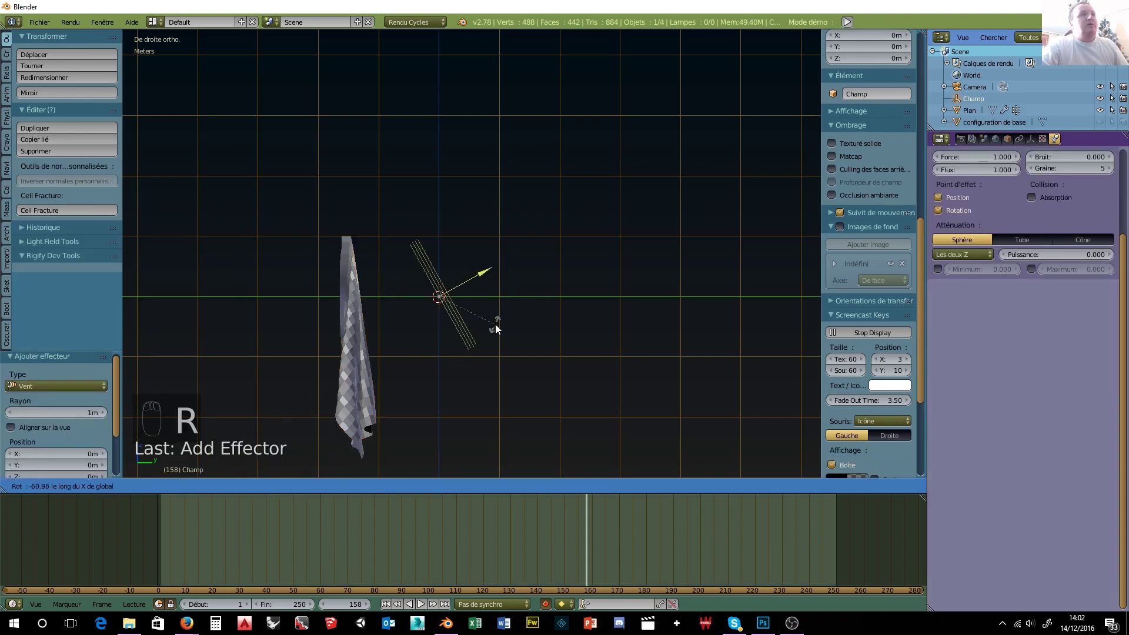
left_click(480, 335)
left_click_drag(482, 295, 290, 319)
left_click_drag(247, 257, 240, 284)
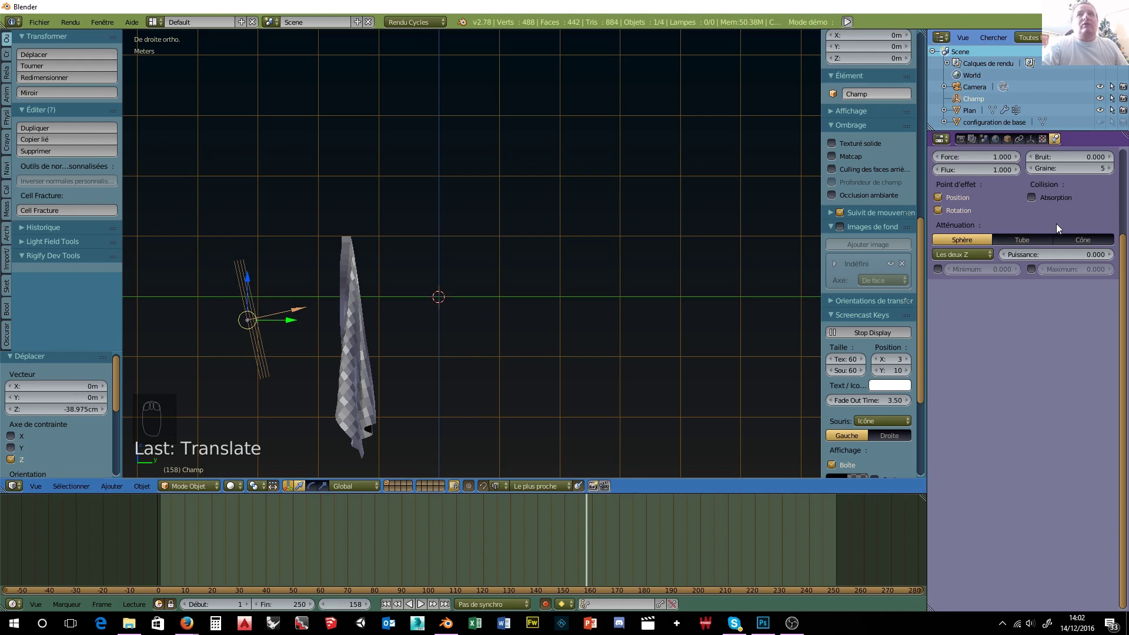
- Clear the plane's existing cloth bake and bake the simulation again with the wind field present
right_click(349, 360)
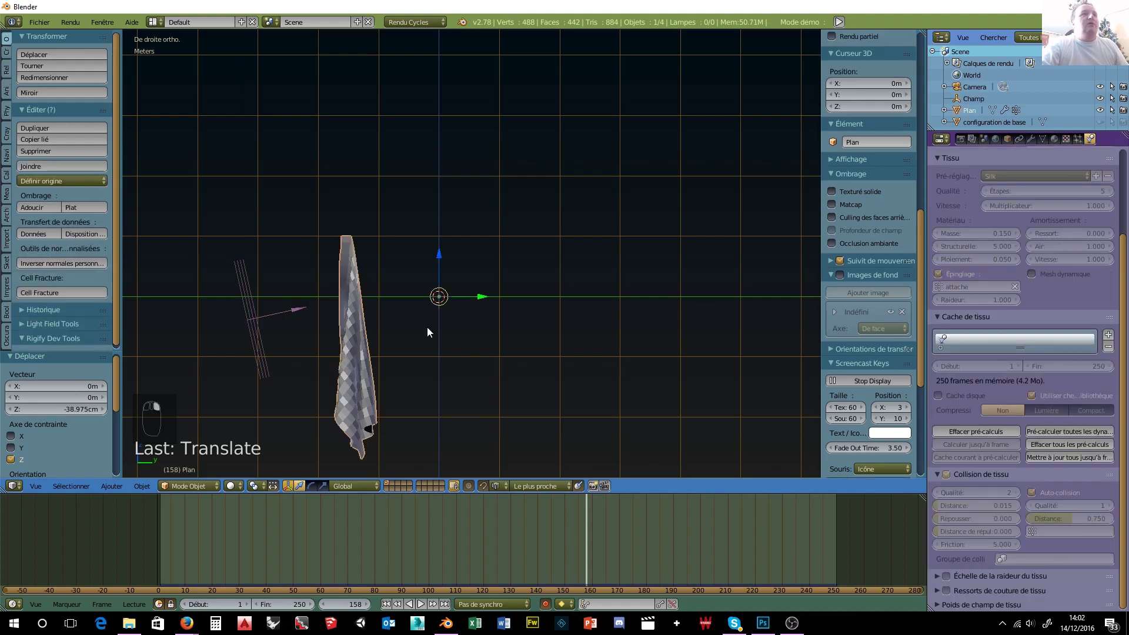
left_click(961, 431)
left_click(986, 430)
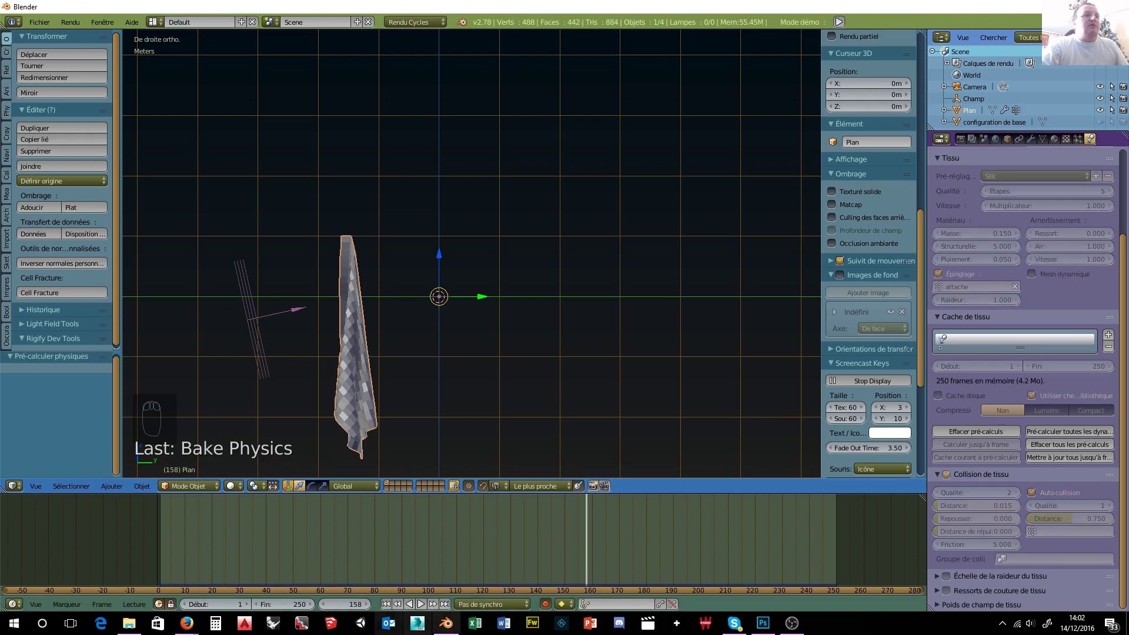
- Play the new bake to examine how the wind field affects the cloth
left_click(413, 604)
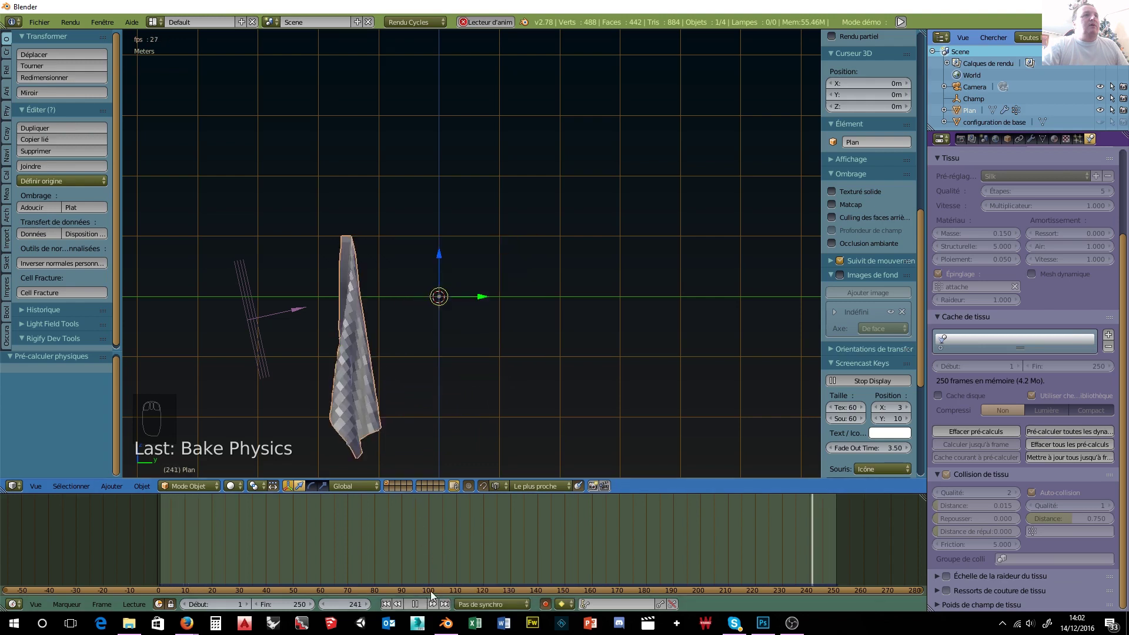
left_click(415, 604)
left_click(421, 603)
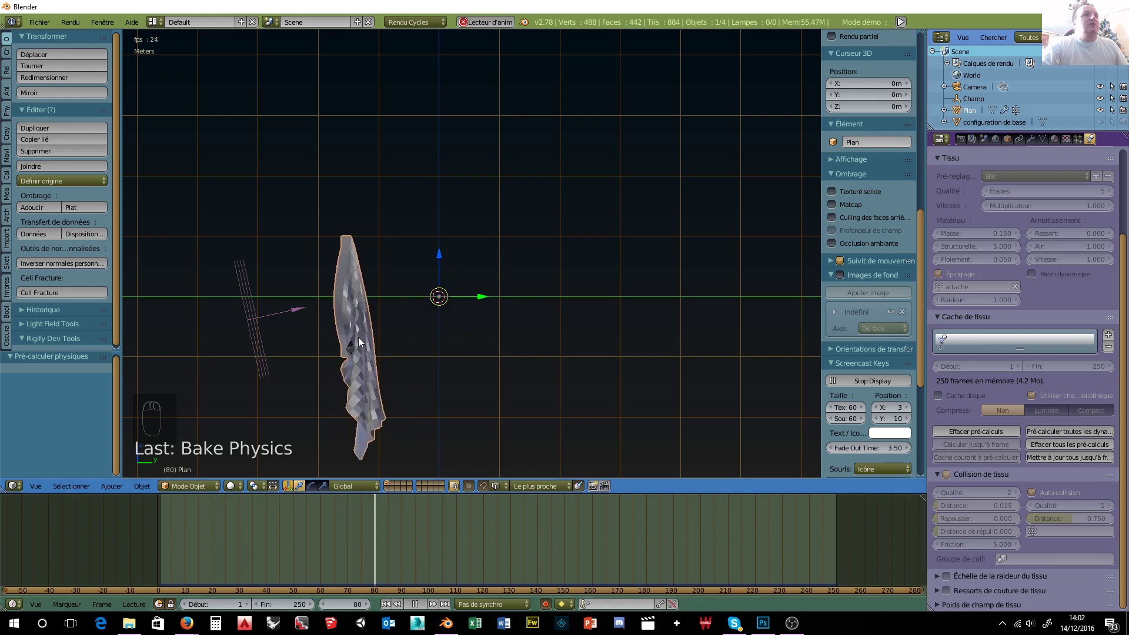
- Set the wind field's force to 400 and stop the animation playback
right_click(249, 320)
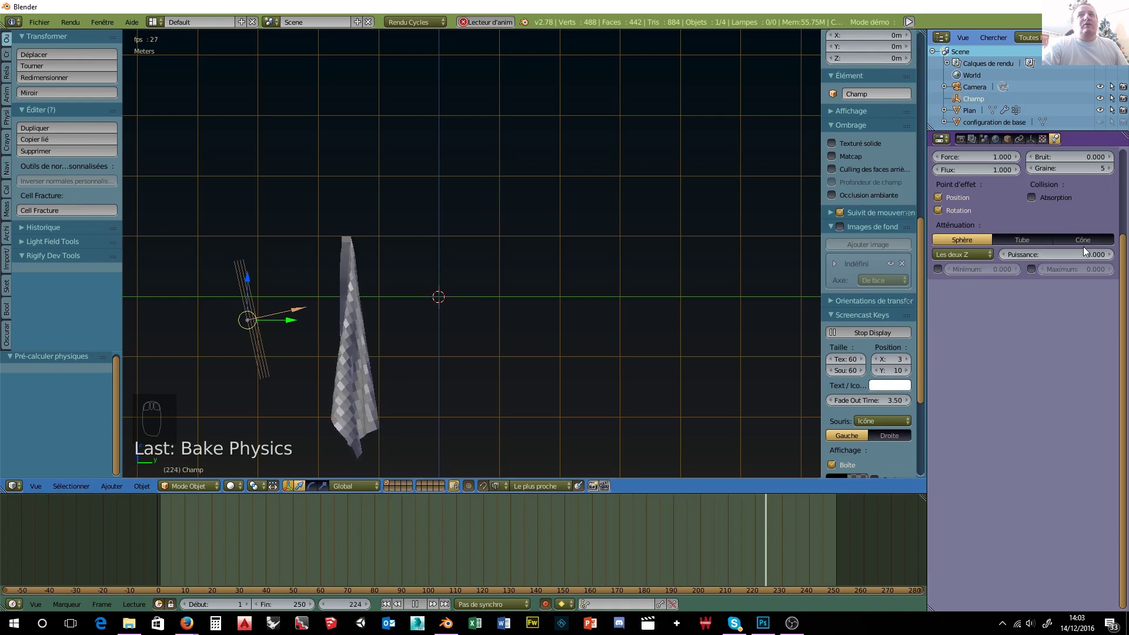
left_click(979, 157)
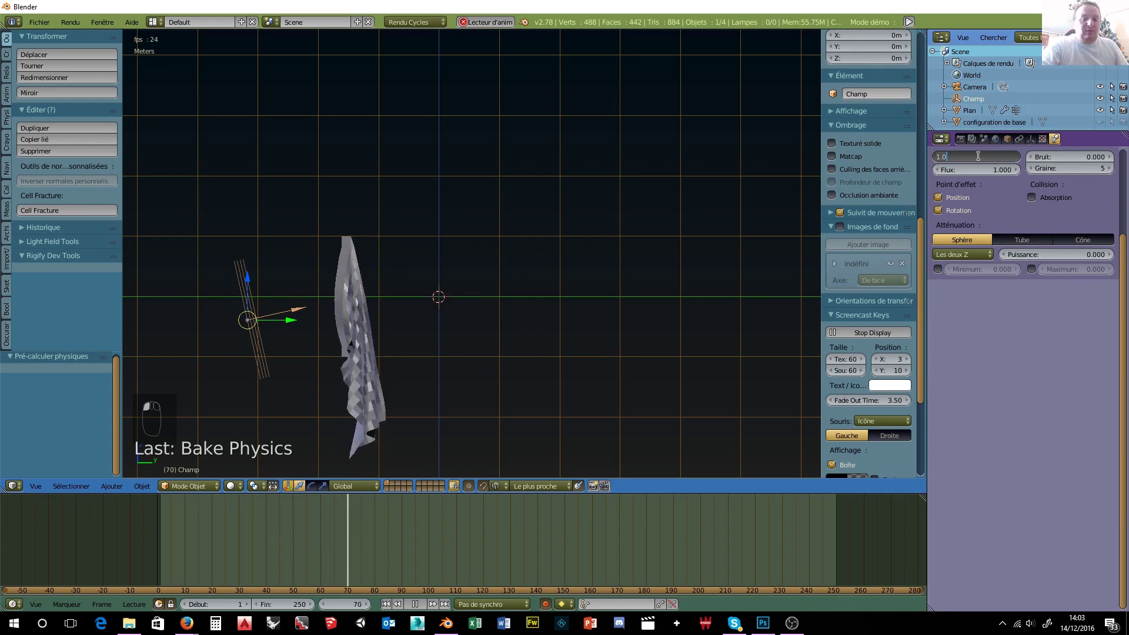
type("400")
left_click(989, 206)
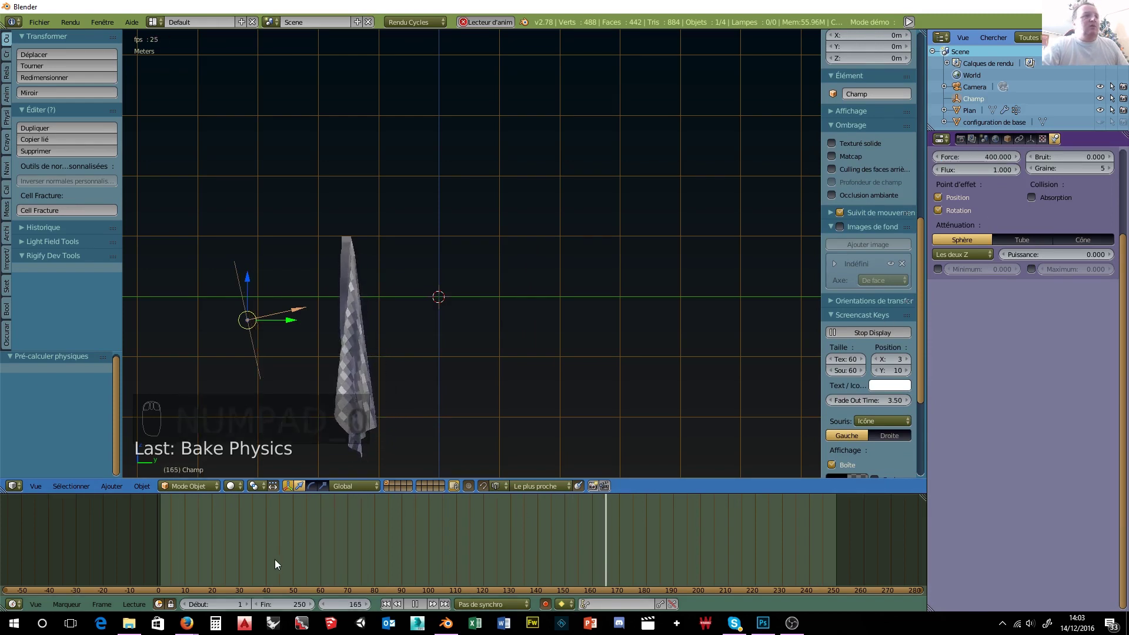
left_click(414, 604)
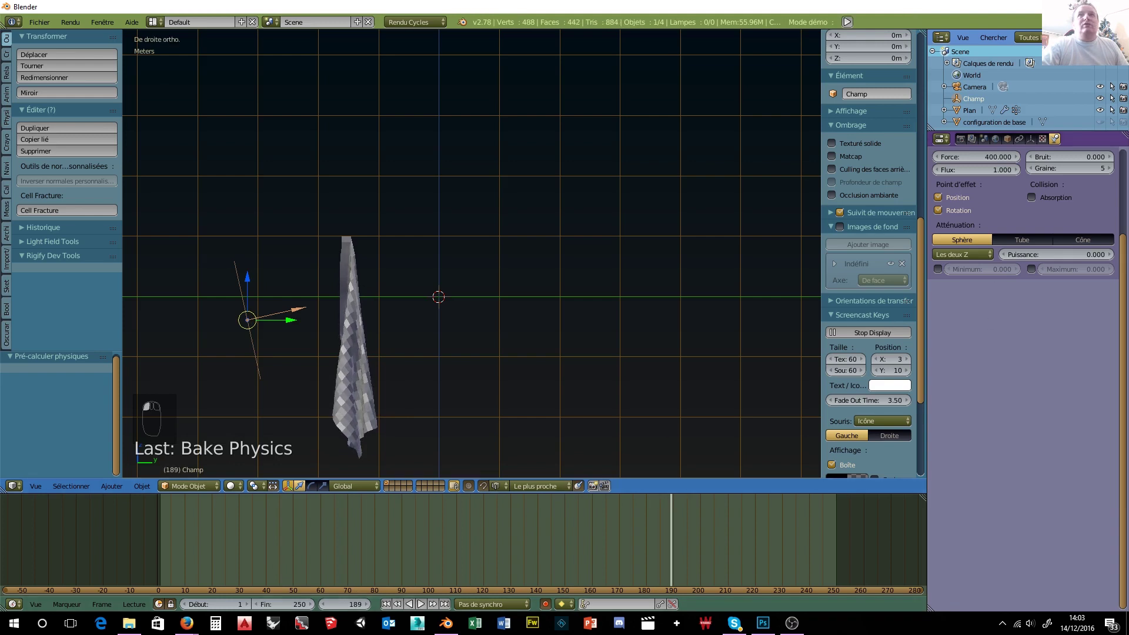
- Clear and redo the plane's cloth bake with the stronger wind, and play the result
right_click(370, 364)
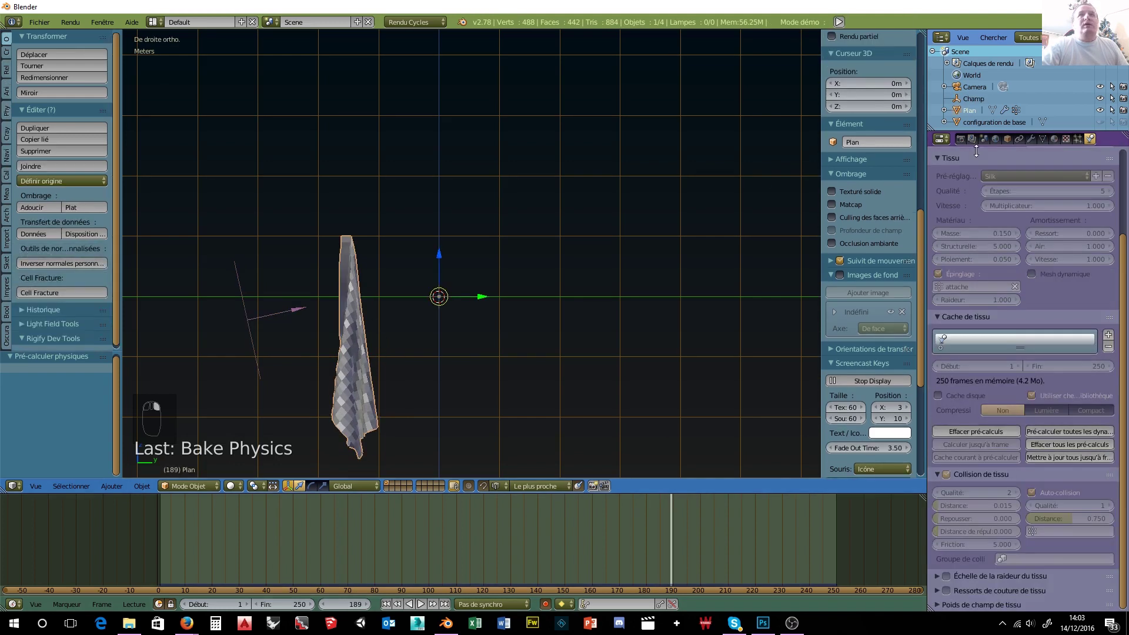
left_click(978, 435)
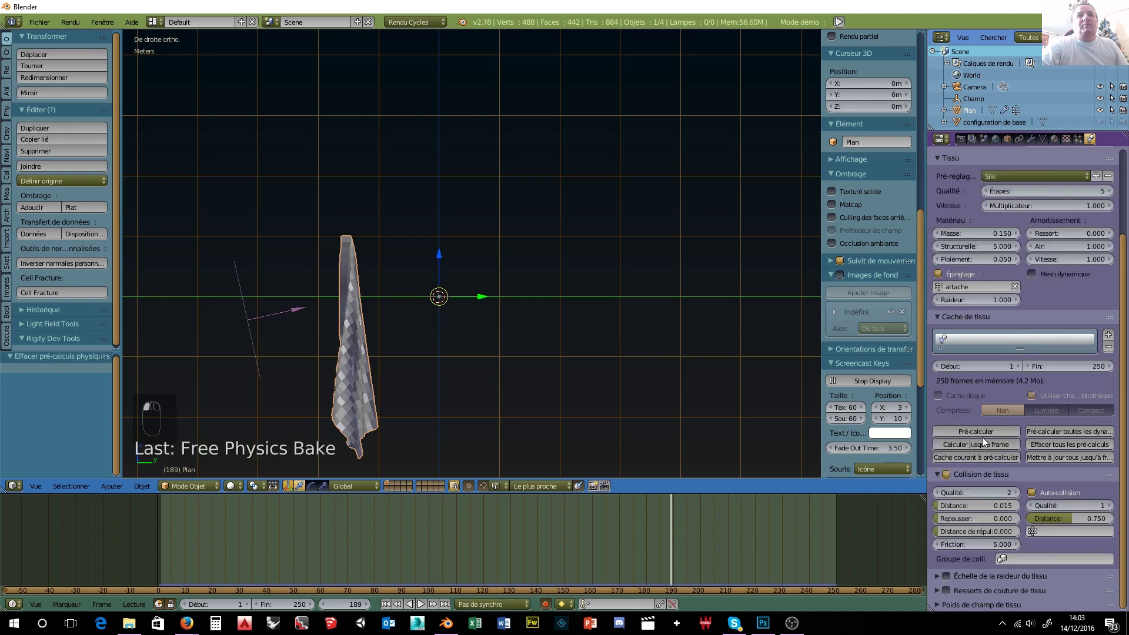
left_click(978, 434)
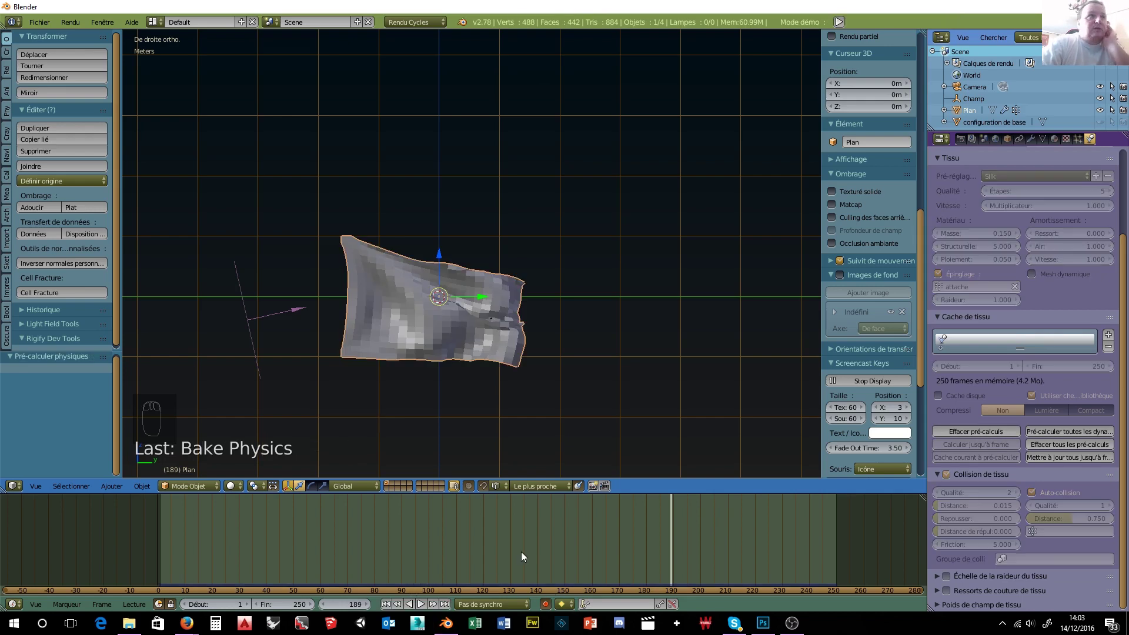
left_click(420, 604)
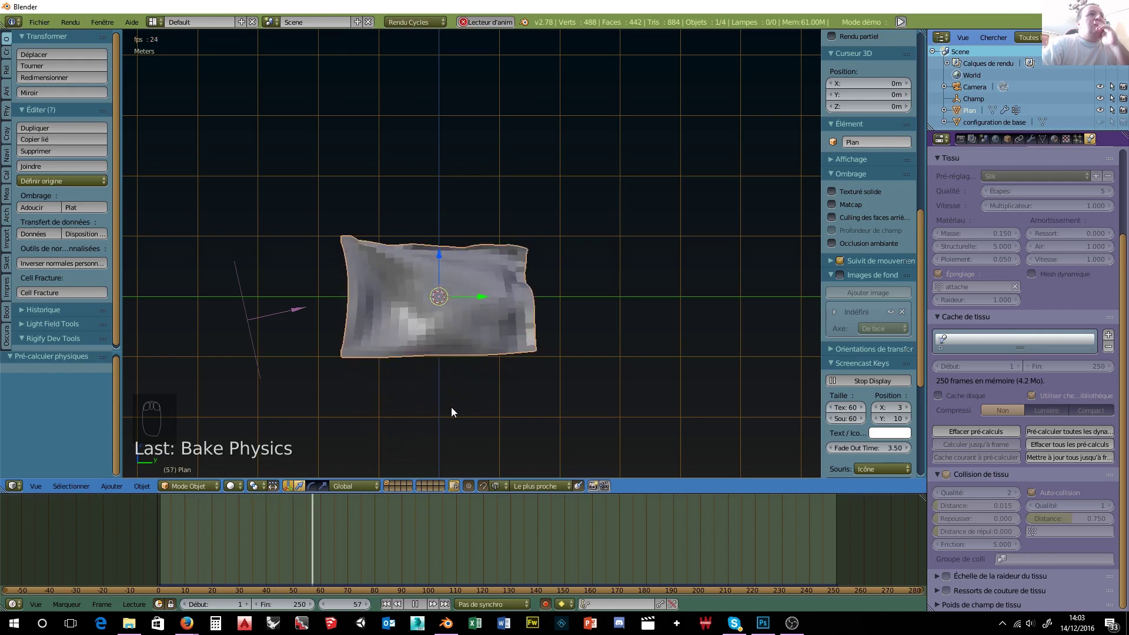
- View the playing cloth from another angle, stop playback, and expand the cloth's stiffness scaling and sewing springs settings
mouse_move(456, 411)
middle_mouse_down()
mouse_move(537, 390)
mouse_move(532, 419)
mouse_move(504, 436)
mouse_move(343, 398)
mouse_move(247, 398)
mouse_move(428, 396)
mouse_move(406, 376)
mouse_move(400, 408)
mouse_move(419, 422)
mouse_move(483, 419)
mouse_move(431, 419)
mouse_move(466, 426)
mouse_move(463, 392)
mouse_move(387, 394)
mouse_move(436, 415)
middle_mouse_up()
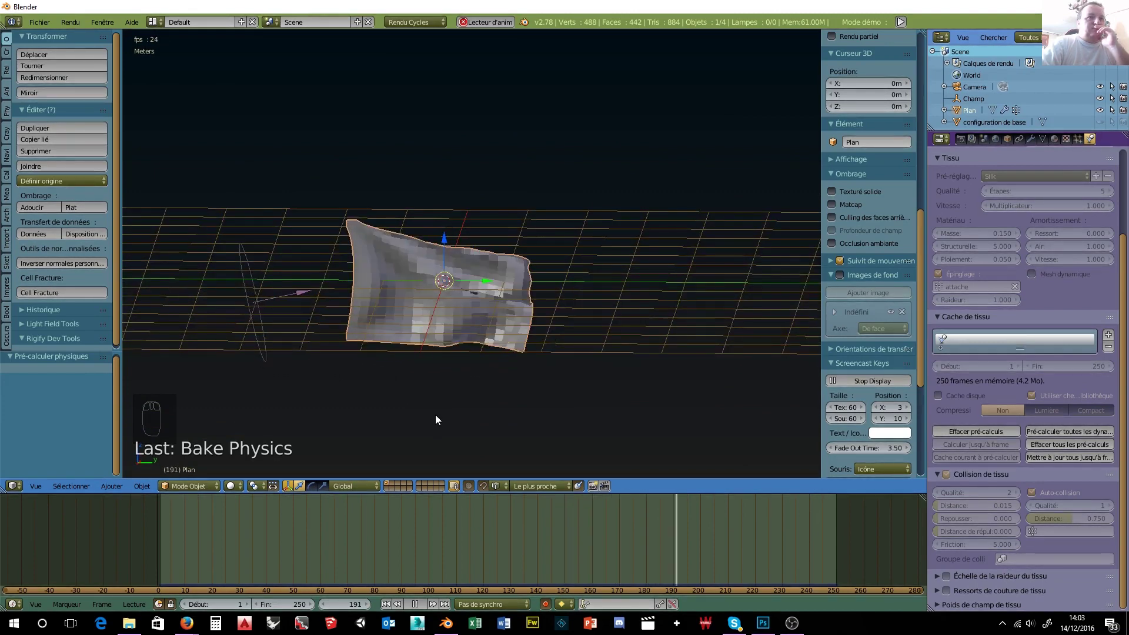
left_click(414, 603)
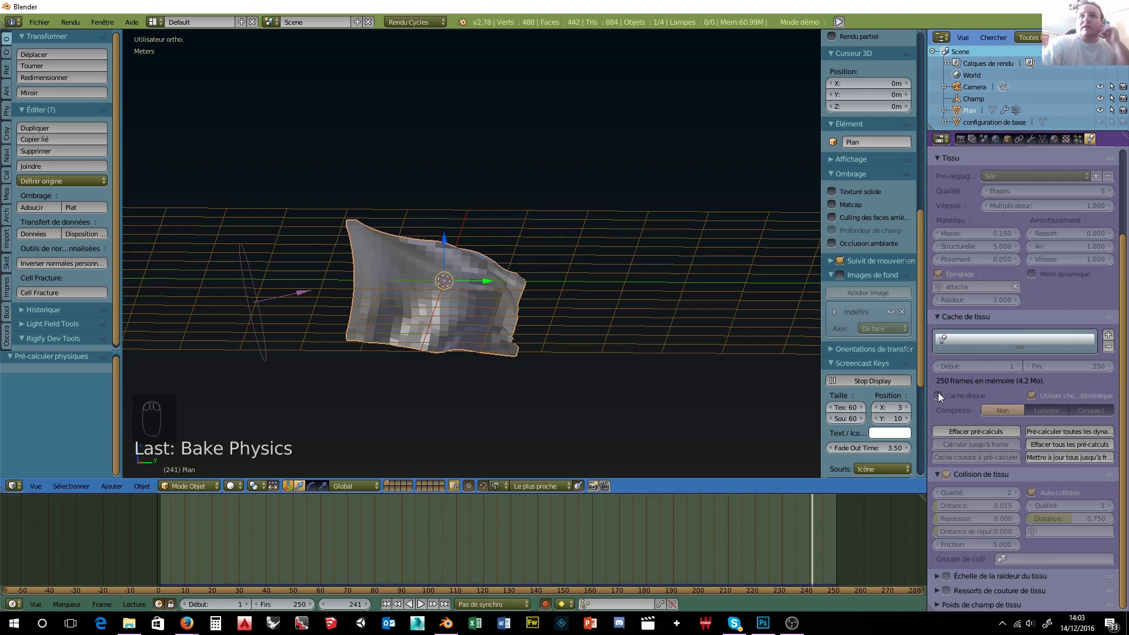
scroll(997, 390, "up", 3)
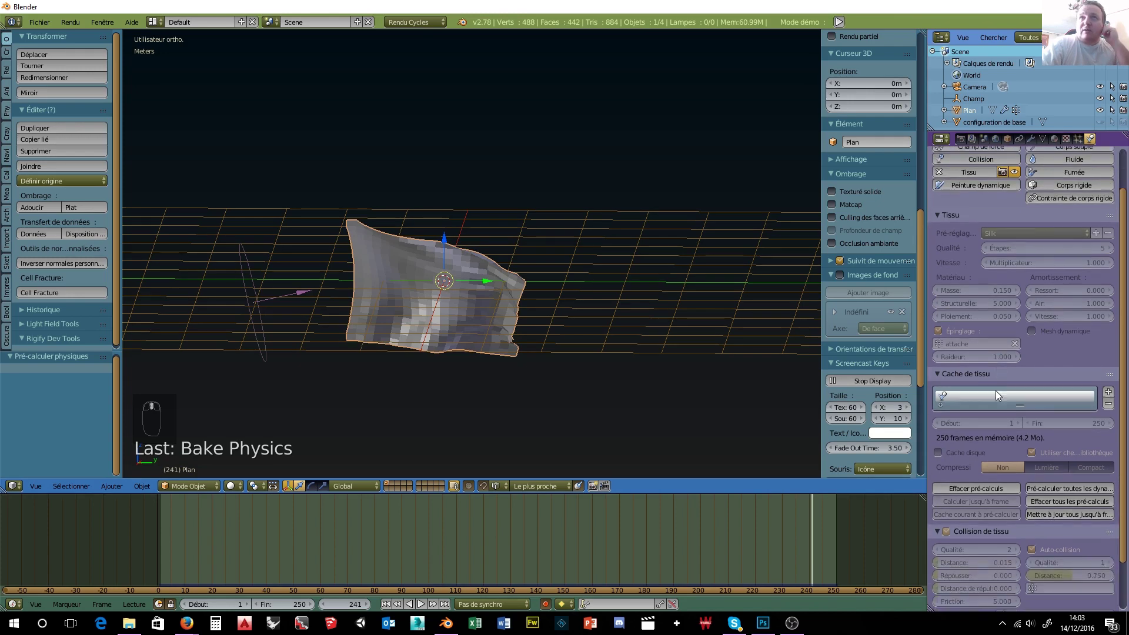
scroll(996, 390, "down", 3)
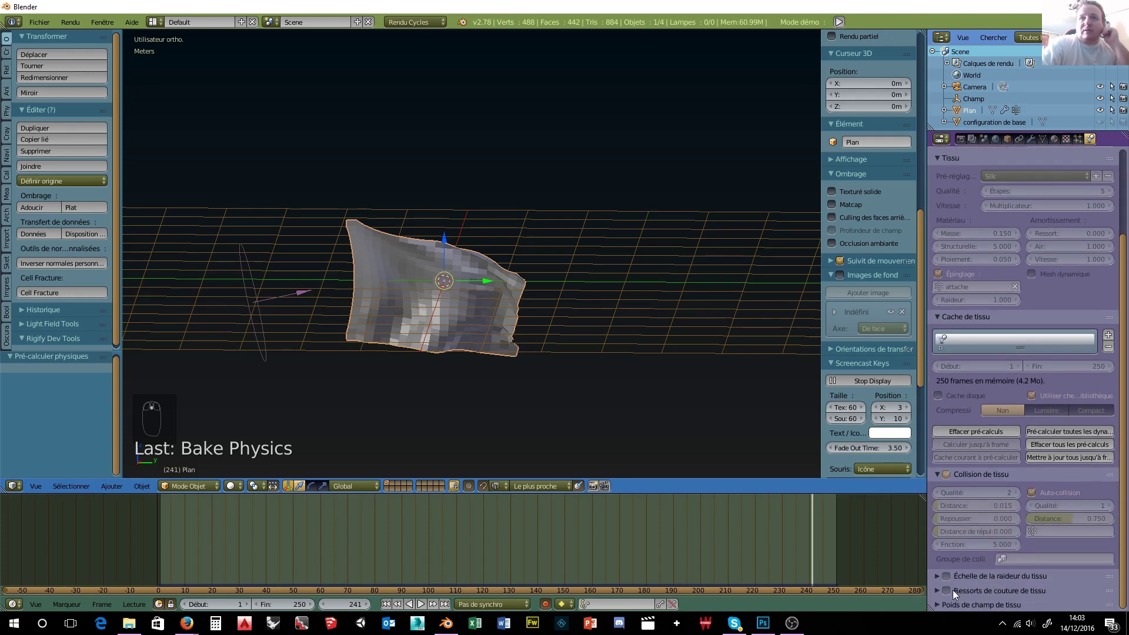
left_click(936, 577)
scroll(943, 584, "down", 2)
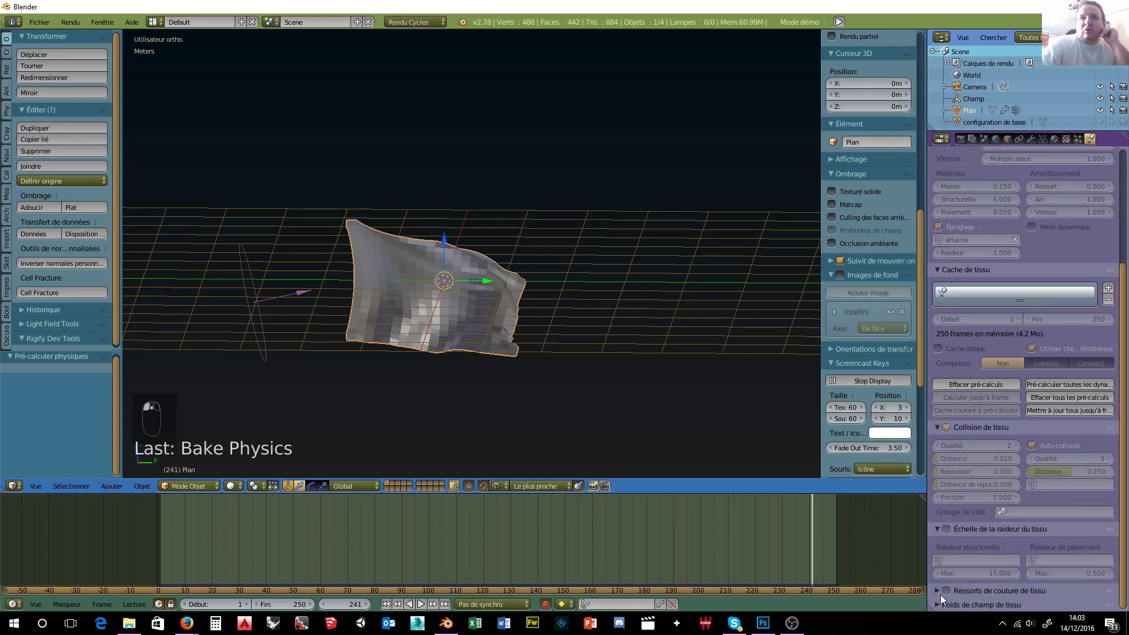
left_click(945, 590)
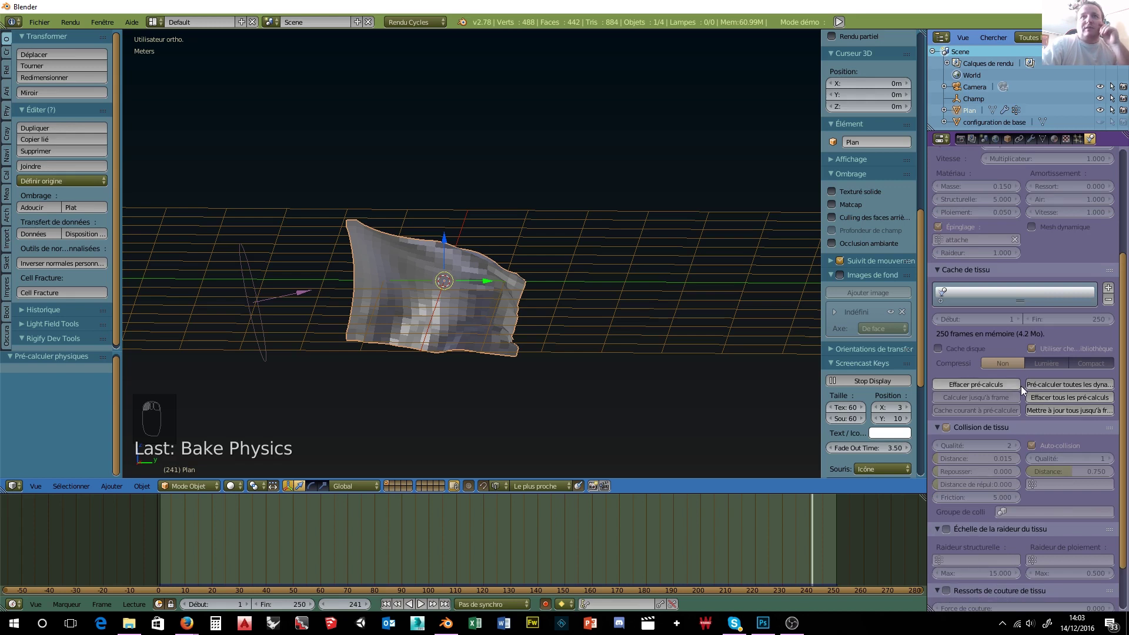
- Clear the plane's cloth bake and set the cloth simulation quality to 10 steps
left_click(982, 385)
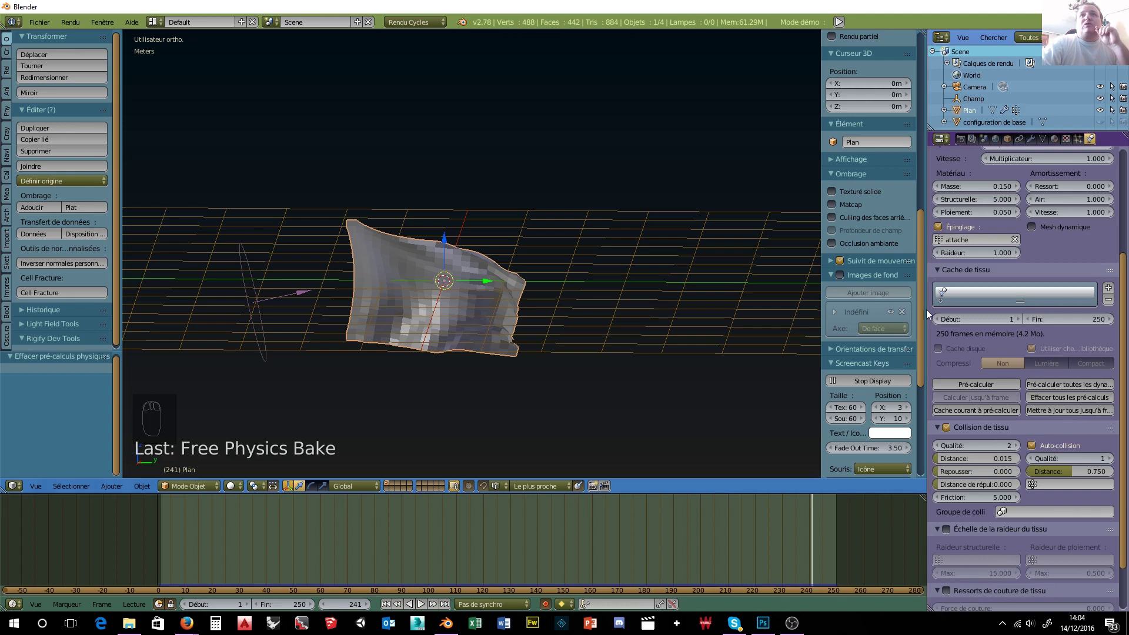
scroll(1001, 285, "up", 5)
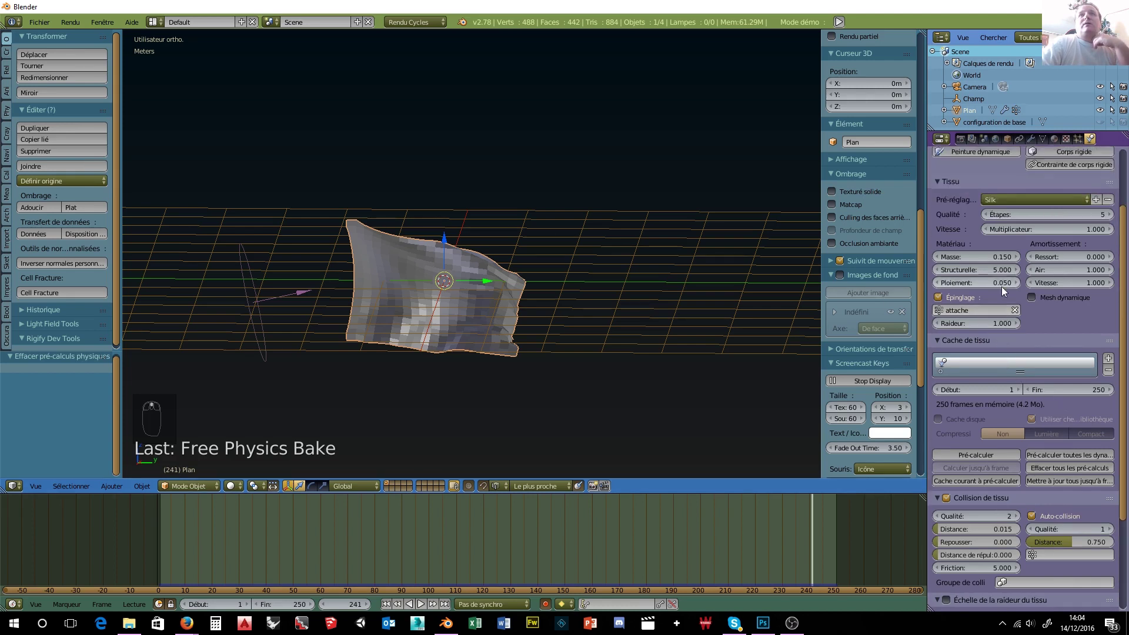
scroll(1000, 288, "up", 1)
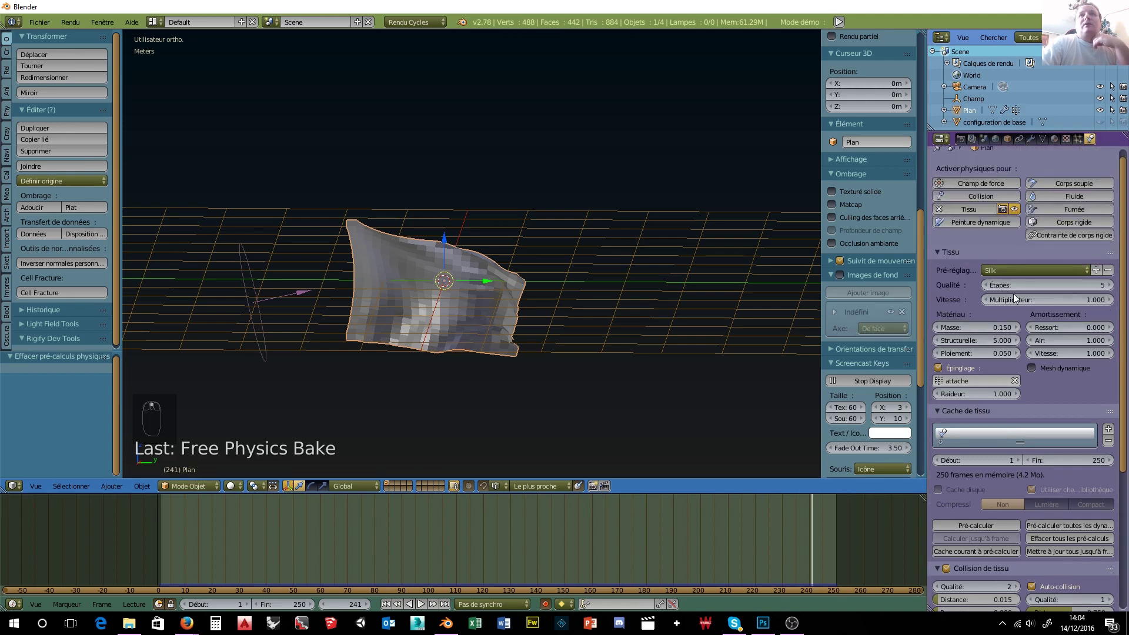
left_click(1110, 285)
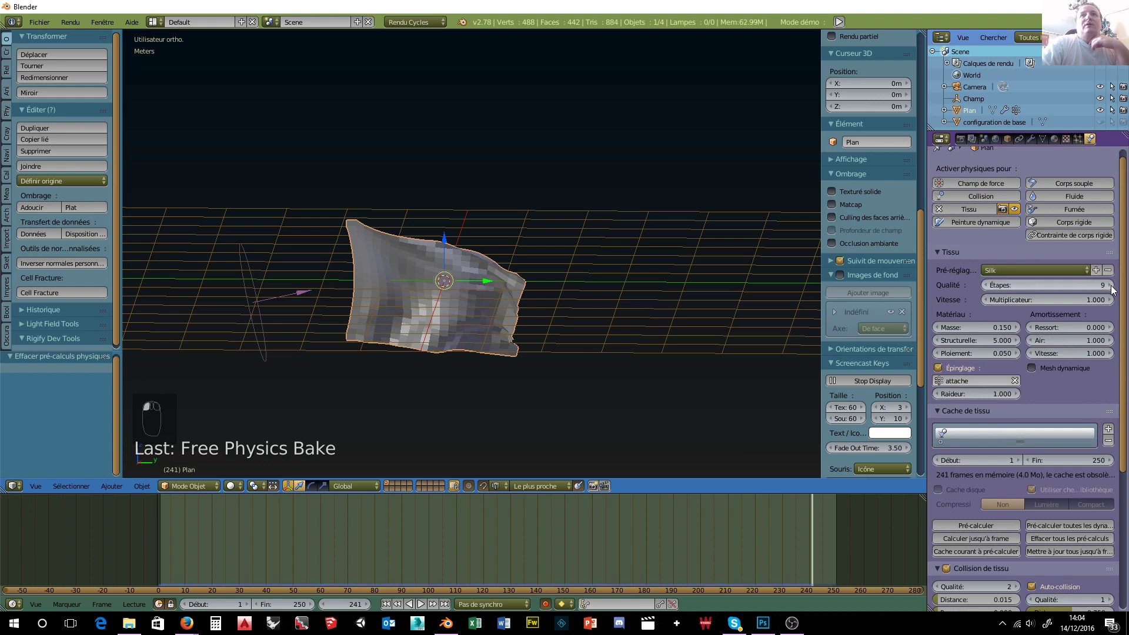
left_click(1111, 288)
left_click(1112, 288)
left_click(1112, 288)
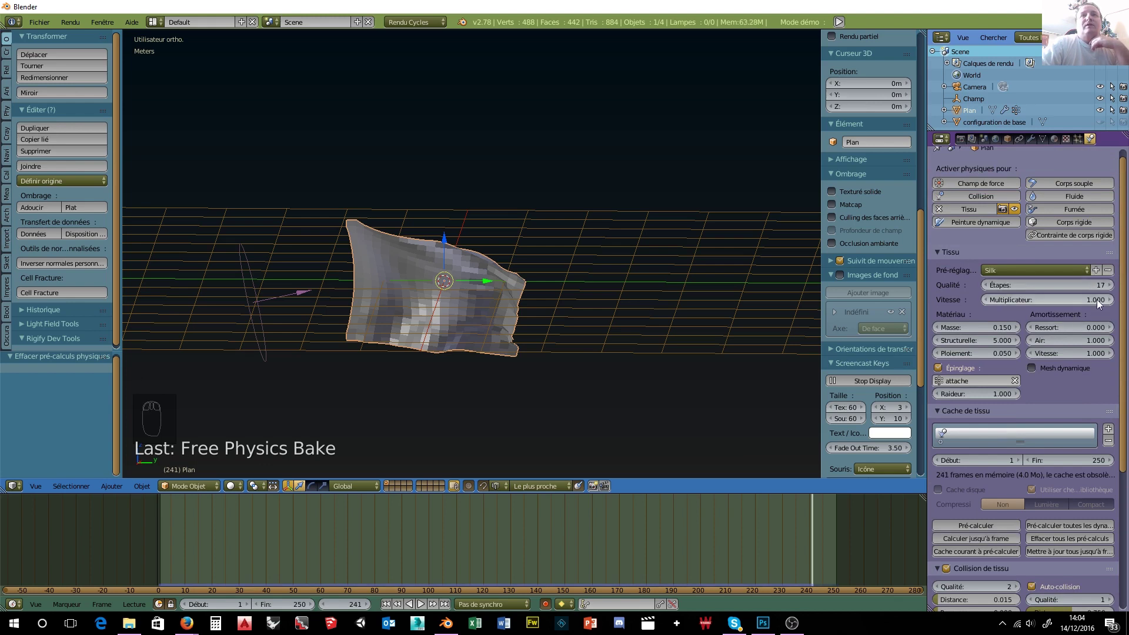
left_click_drag(994, 284, 986, 290)
scroll(1038, 392, "down", 2)
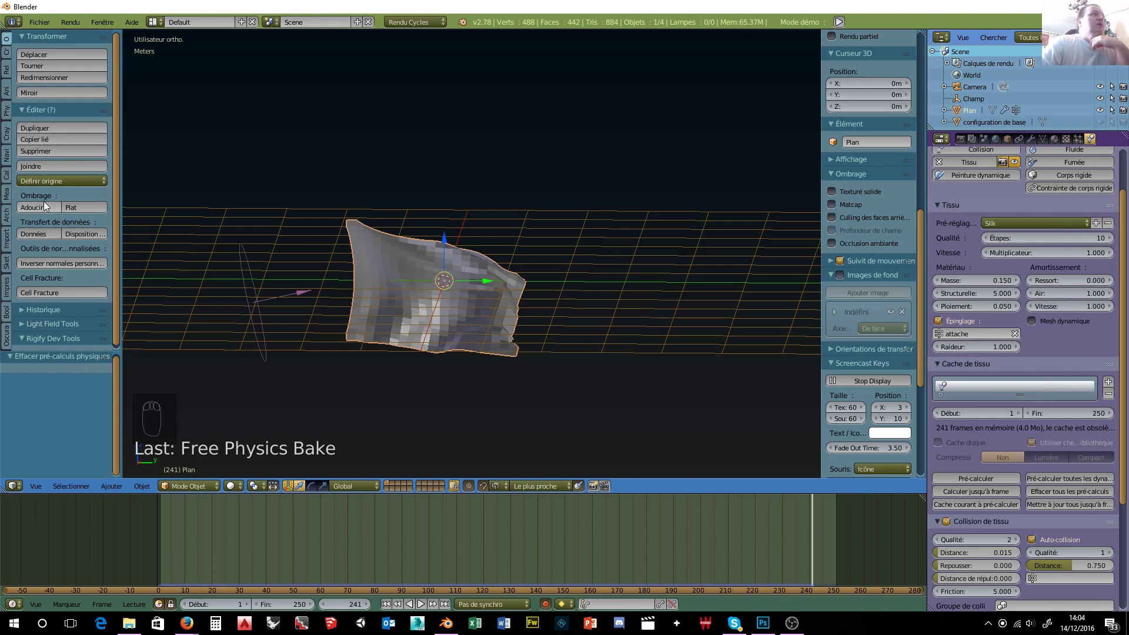
- Shade the plane smooth, and add and apply a Solidify modifier with a 1 cm thickness
left_click(45, 206)
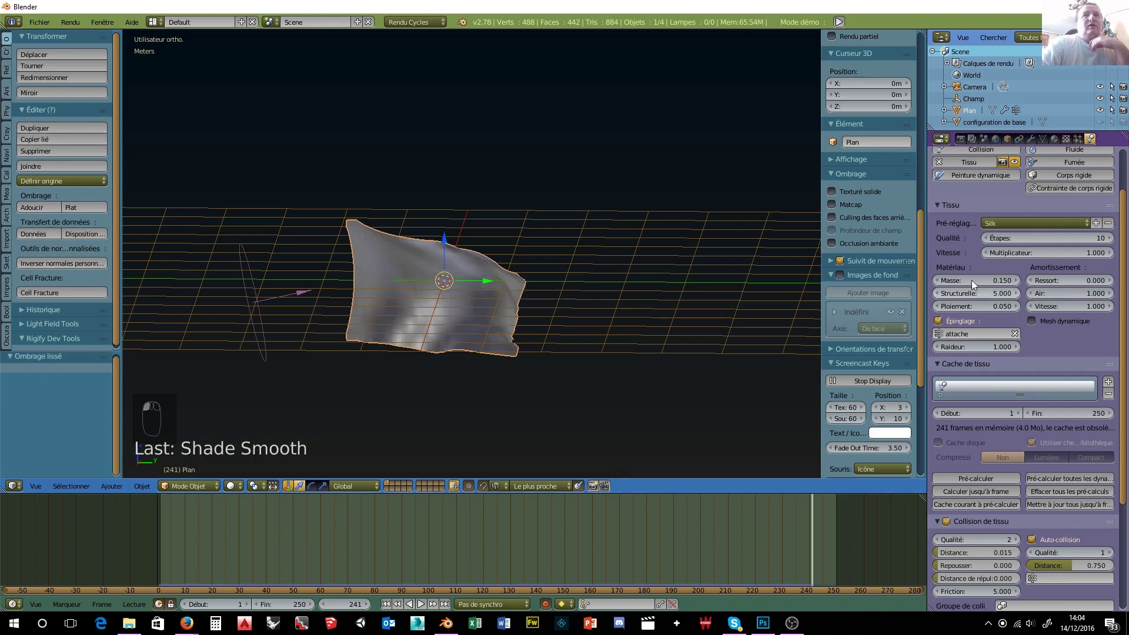
left_click(1029, 138)
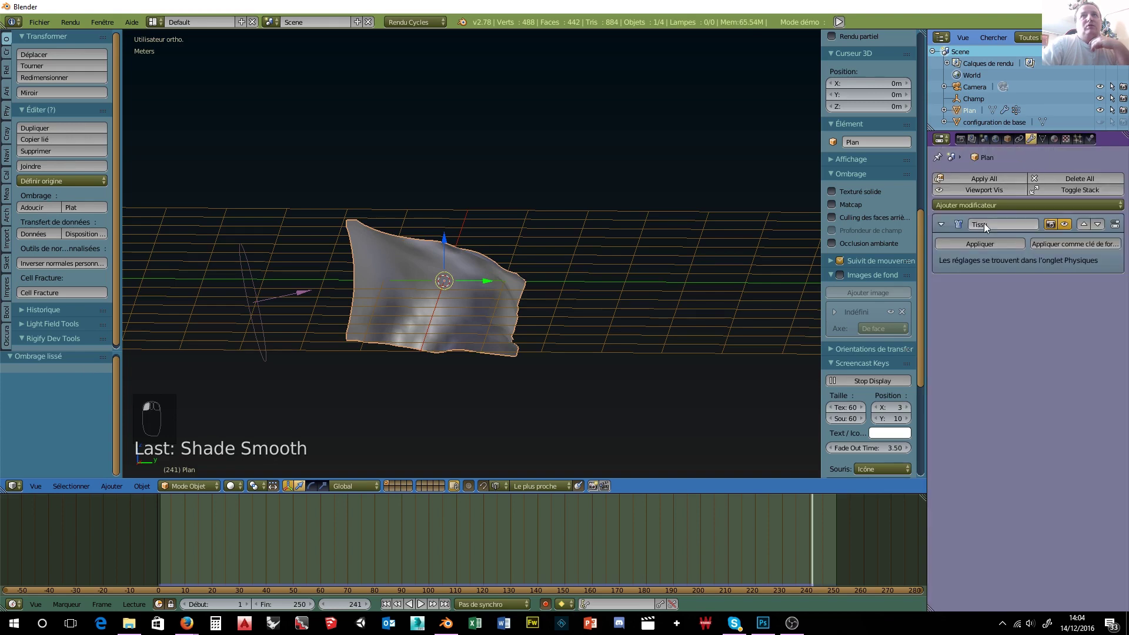
left_click(990, 204)
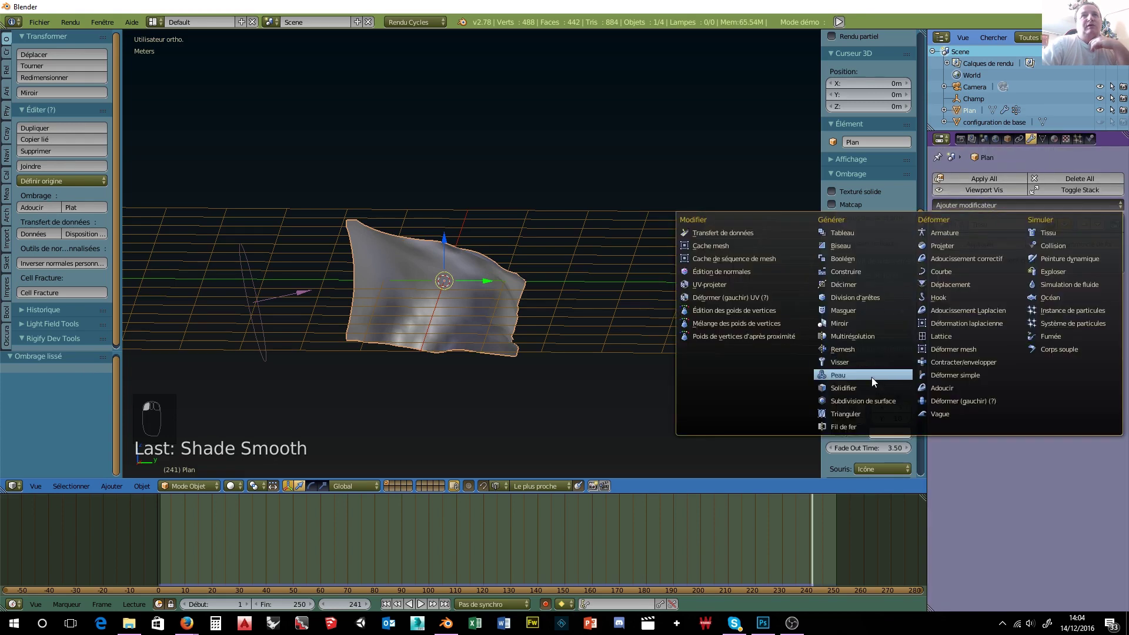
left_click(856, 387)
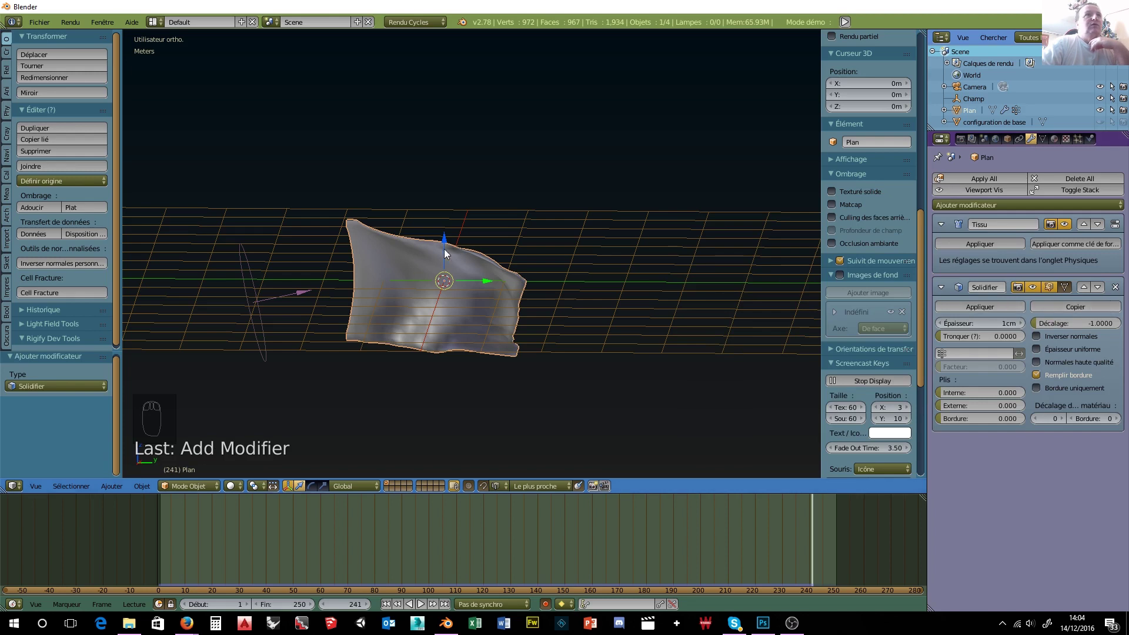
left_click(1005, 306)
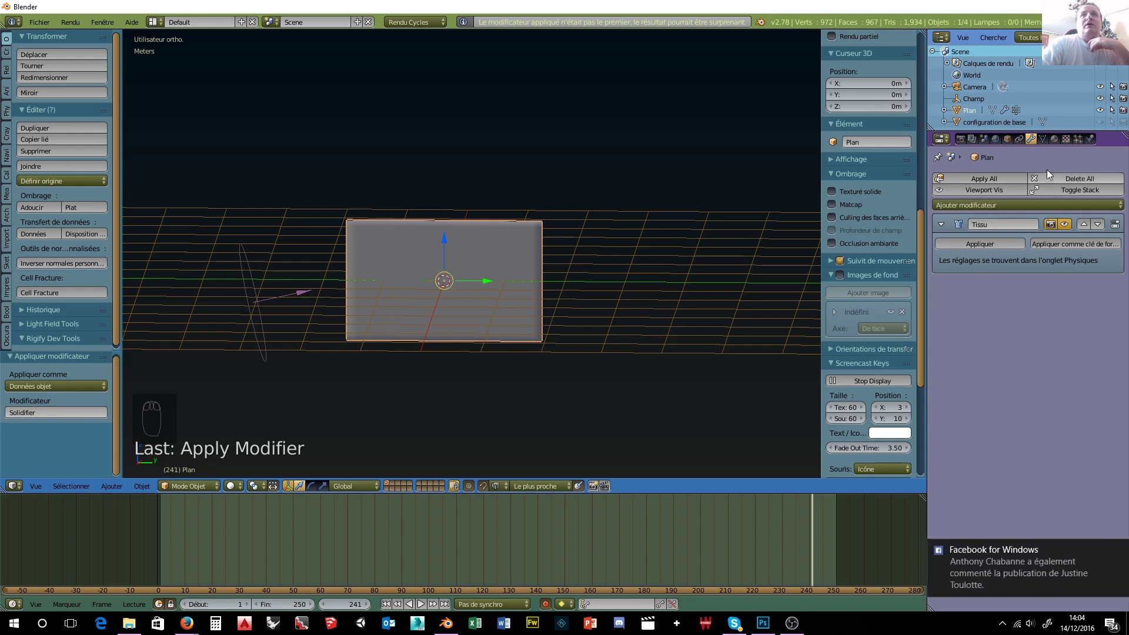
- Bake the solidified plane's cloth simulation and play it, viewing the moving cloth from several angles
left_click(1090, 139)
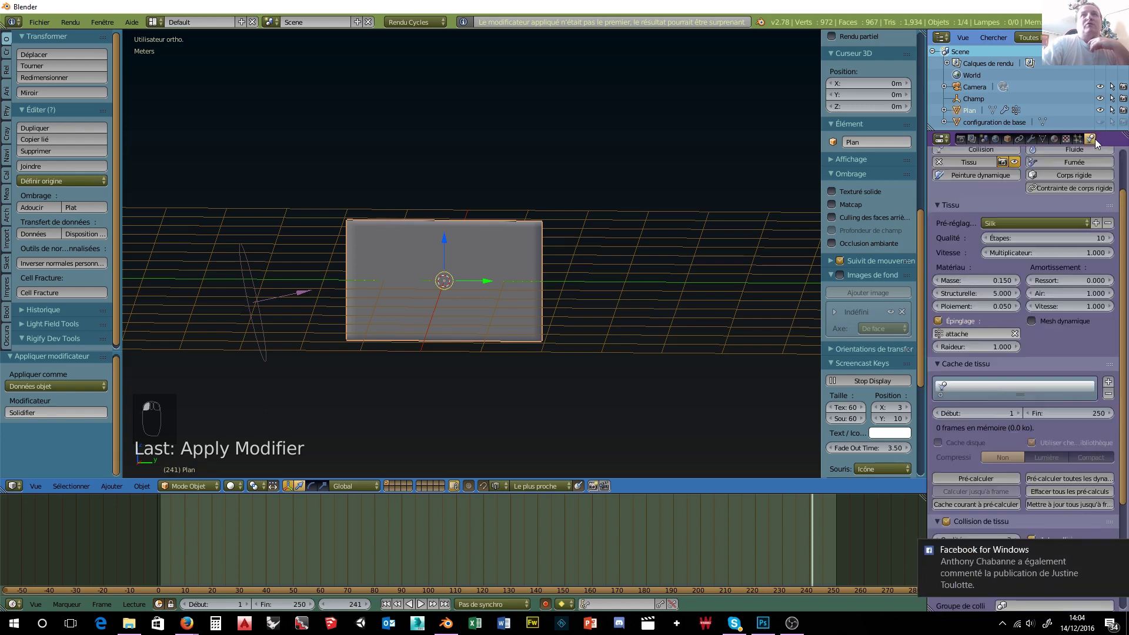
left_click(966, 478)
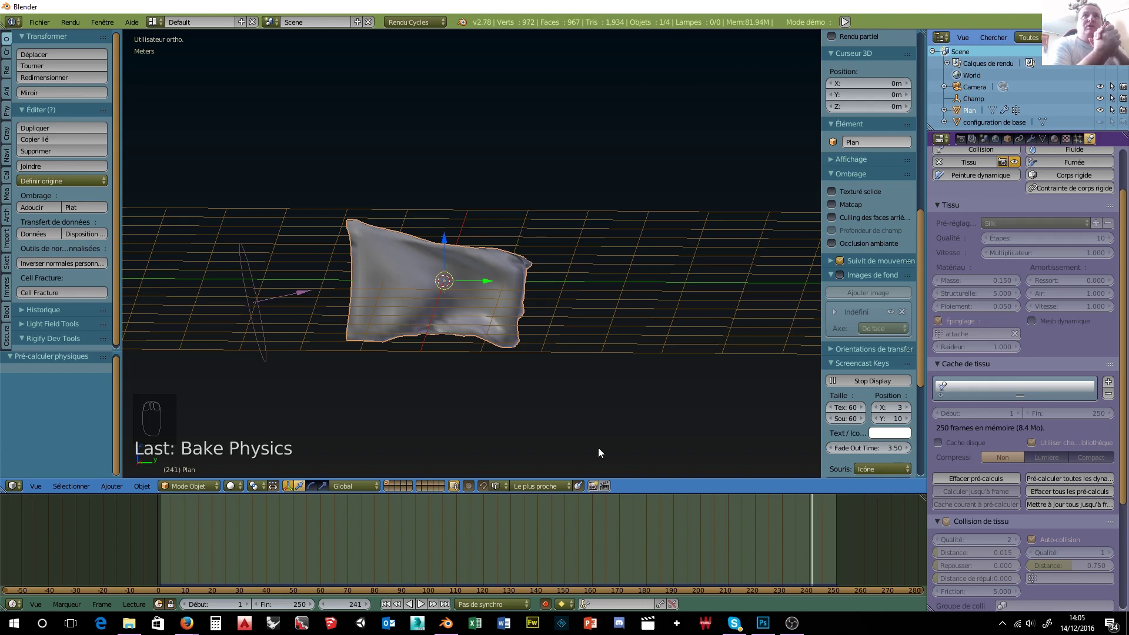
left_click(420, 605)
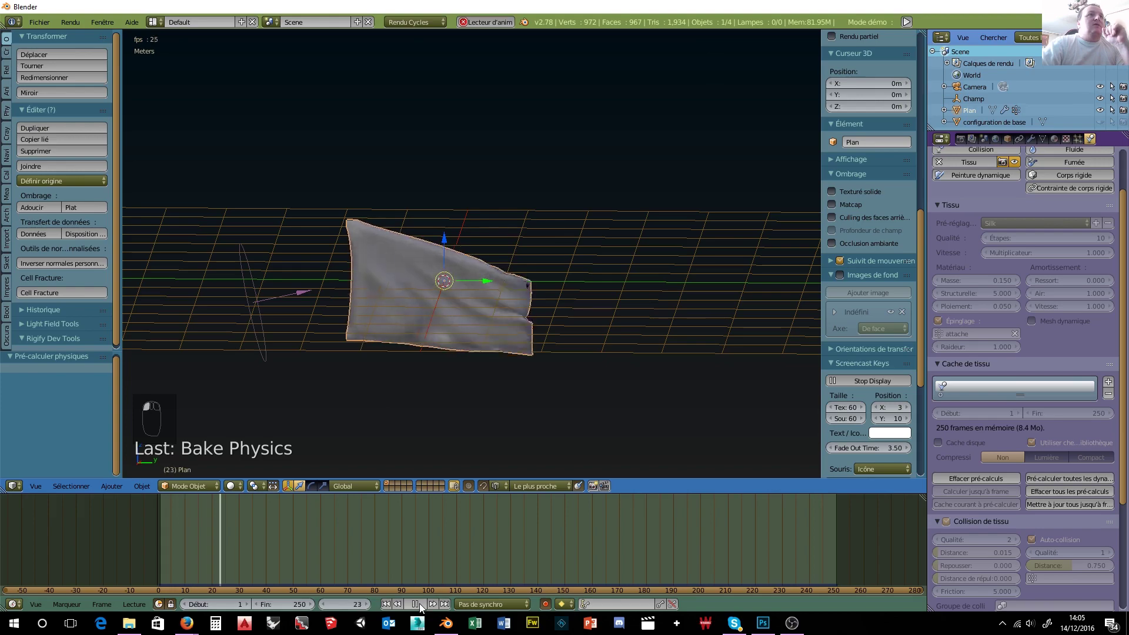
middle_click_drag(586, 405, 620, 414)
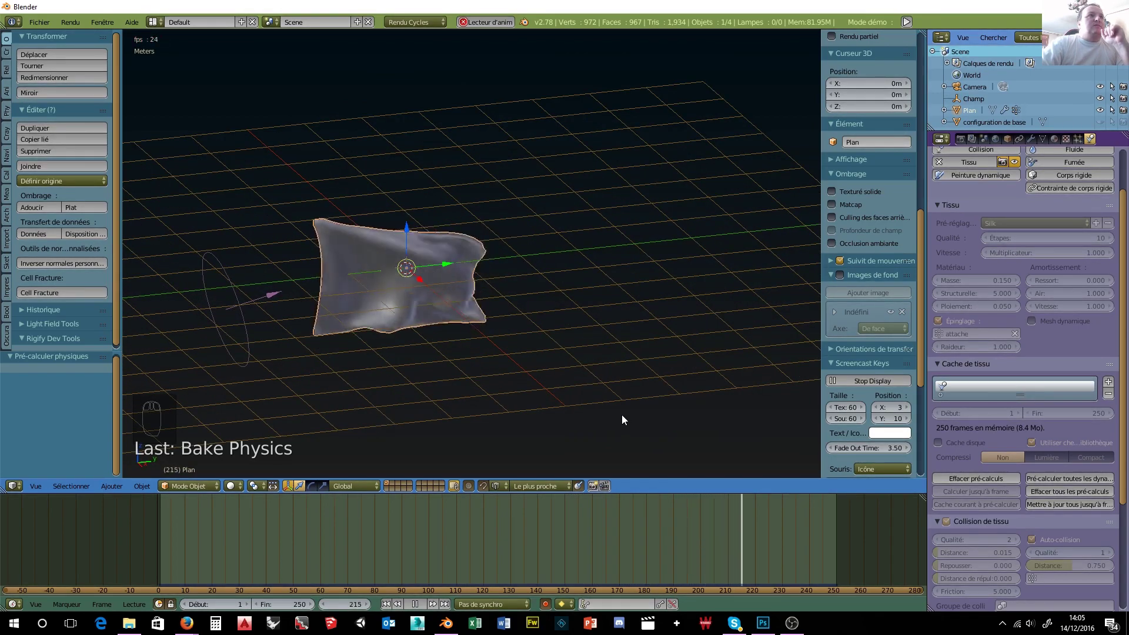
middle_click_drag(546, 383, 658, 375)
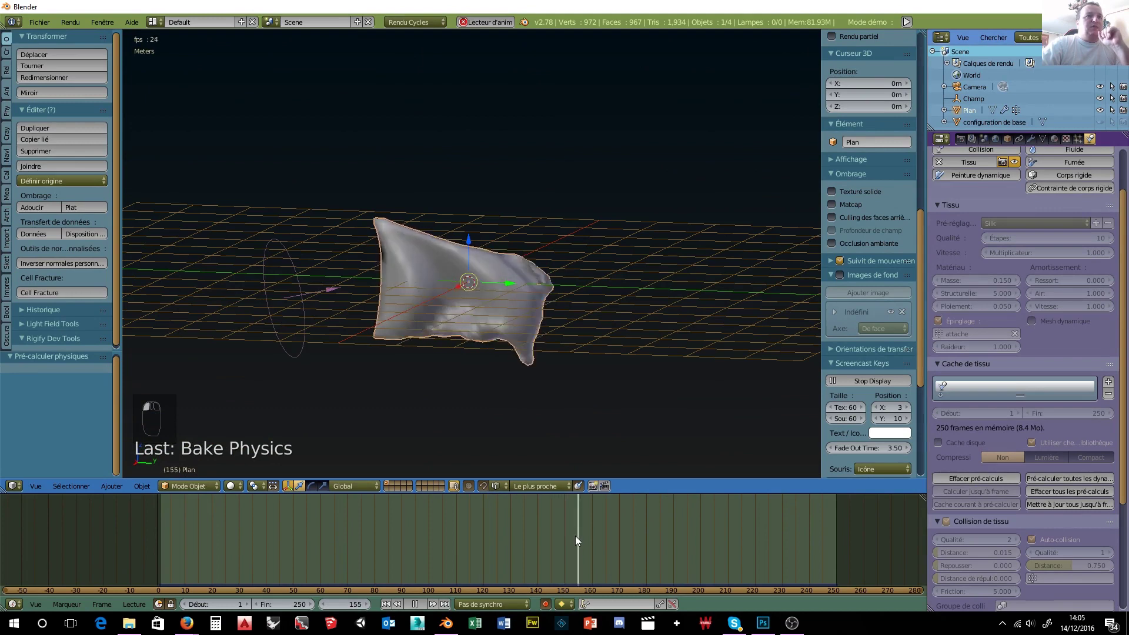
- Rewind the cloth animation to frame 1, stop playback, and scrub to frame 25 to examine the cloth's starting motion
left_click_drag(575, 535, 155, 555)
left_click(149, 556)
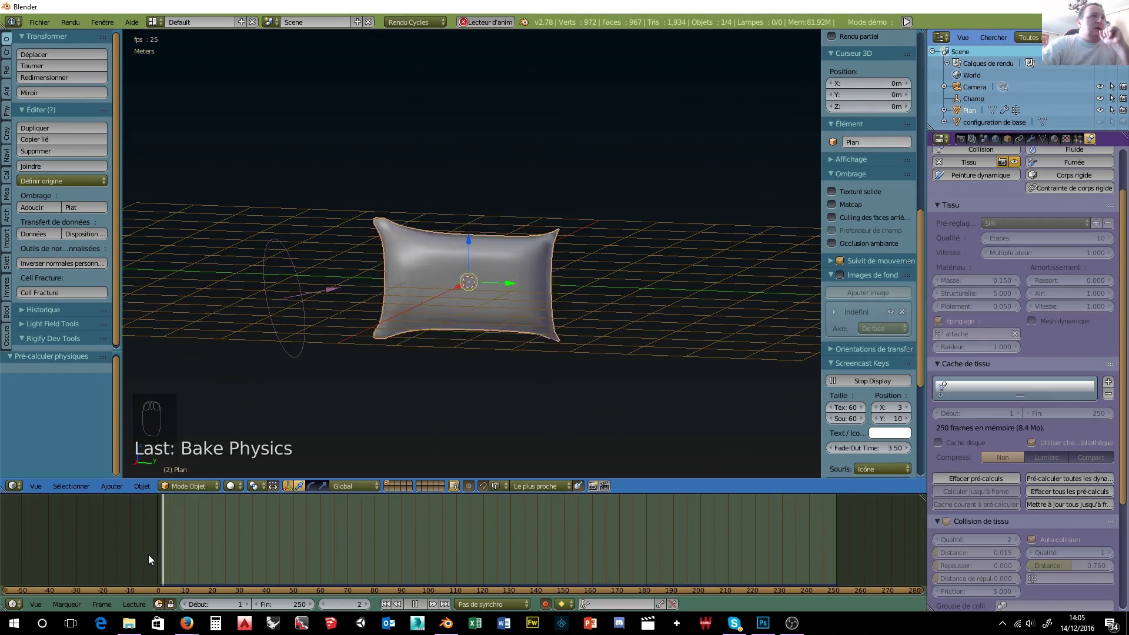
left_click(150, 556)
left_click(150, 555)
left_click(149, 555)
left_click(150, 553)
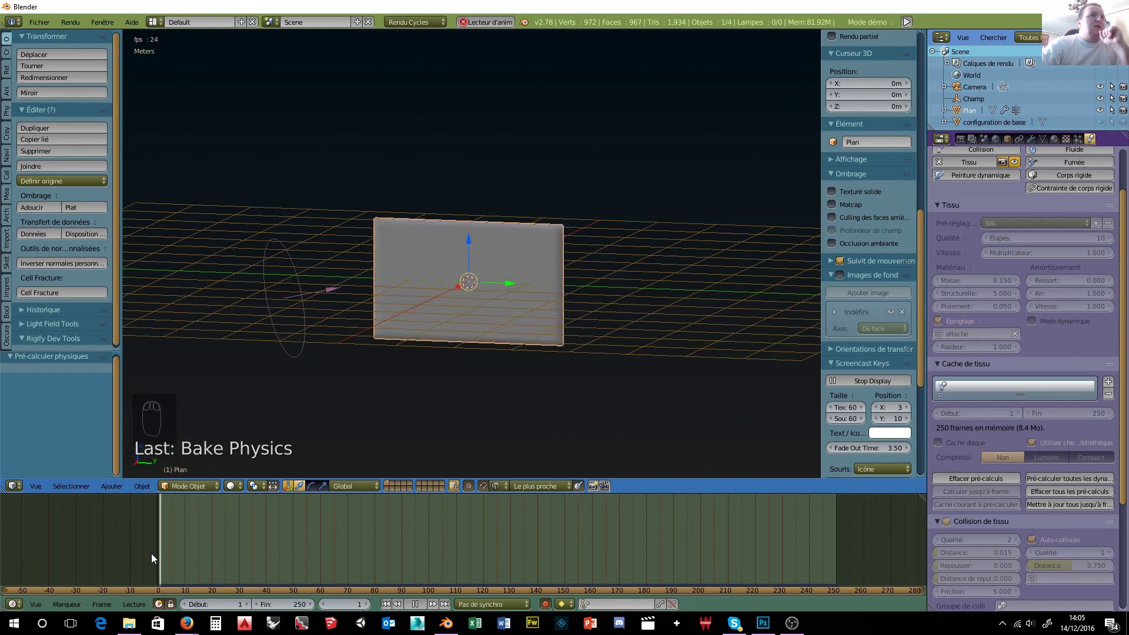
left_click(407, 604)
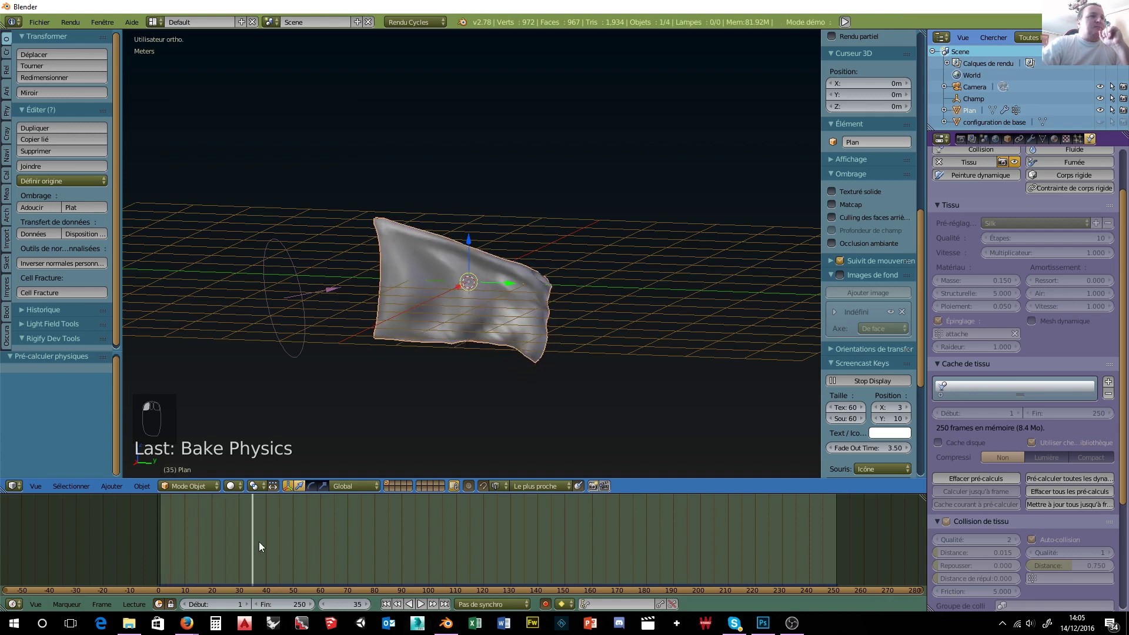
left_click_drag(258, 542, 226, 570)
key("alt+a")
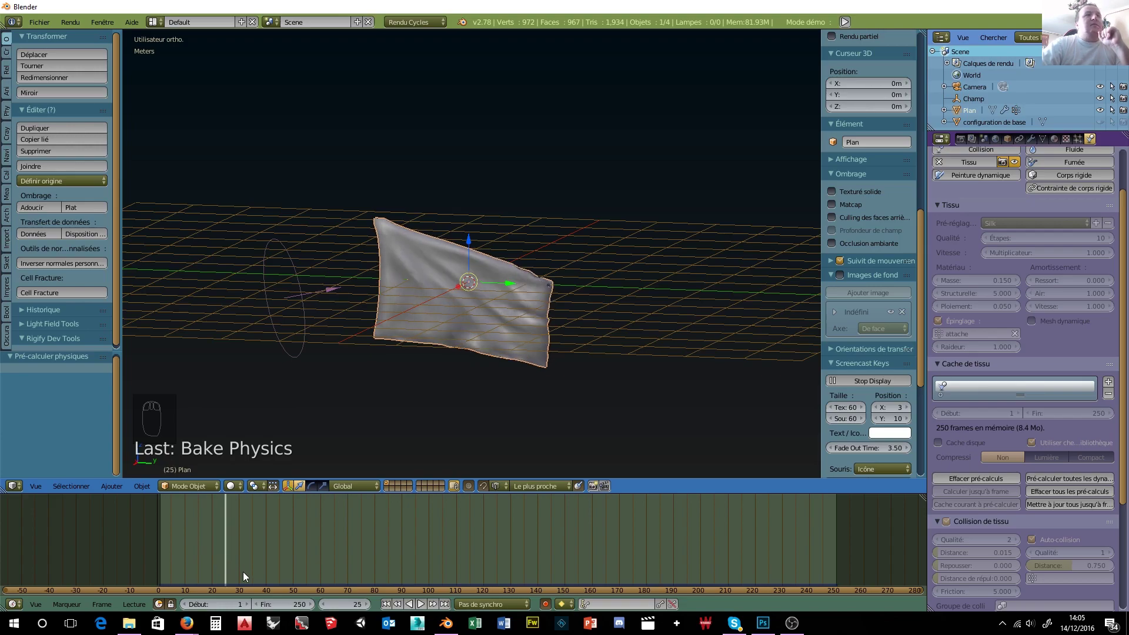
- Set the scene's render start frame to 25
middle_click_drag(372, 404, 472, 411)
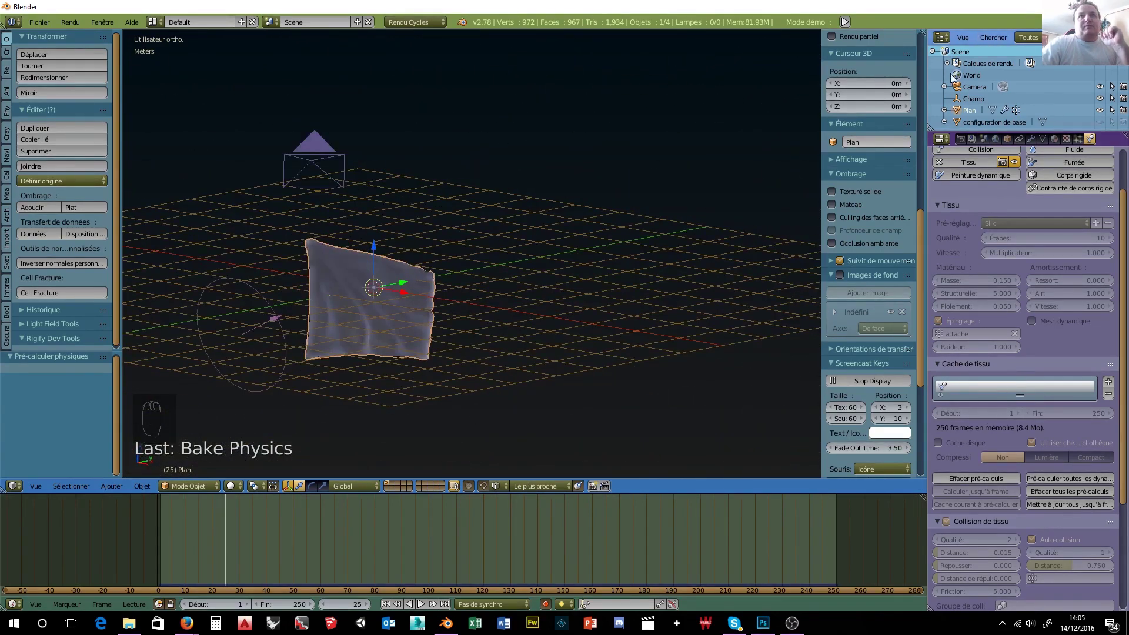
left_click(960, 140)
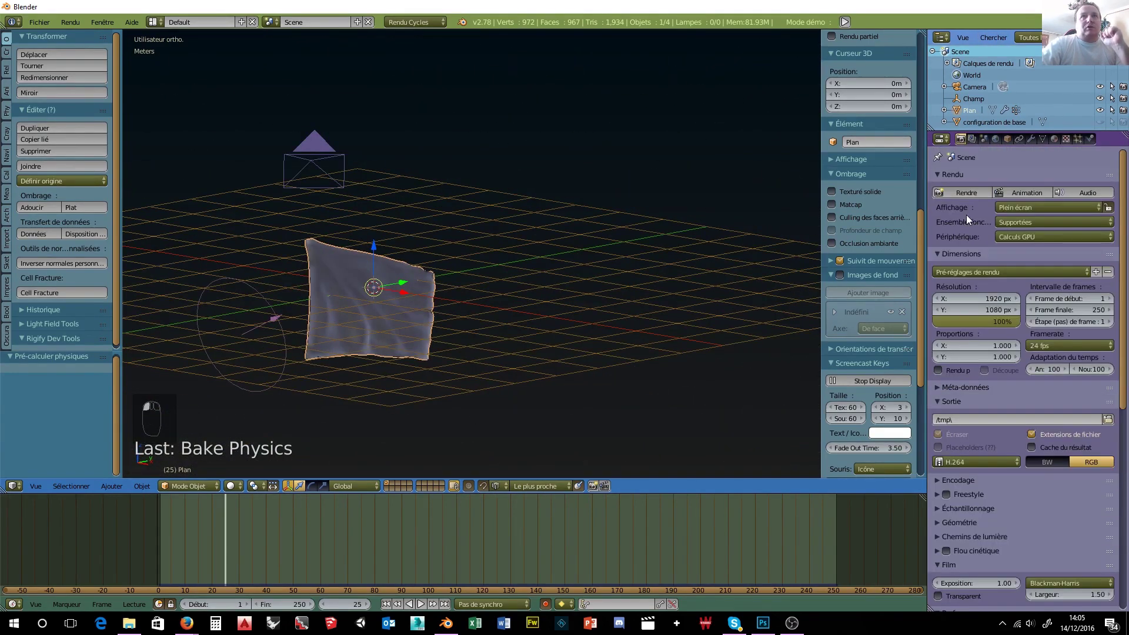
left_click(1074, 299)
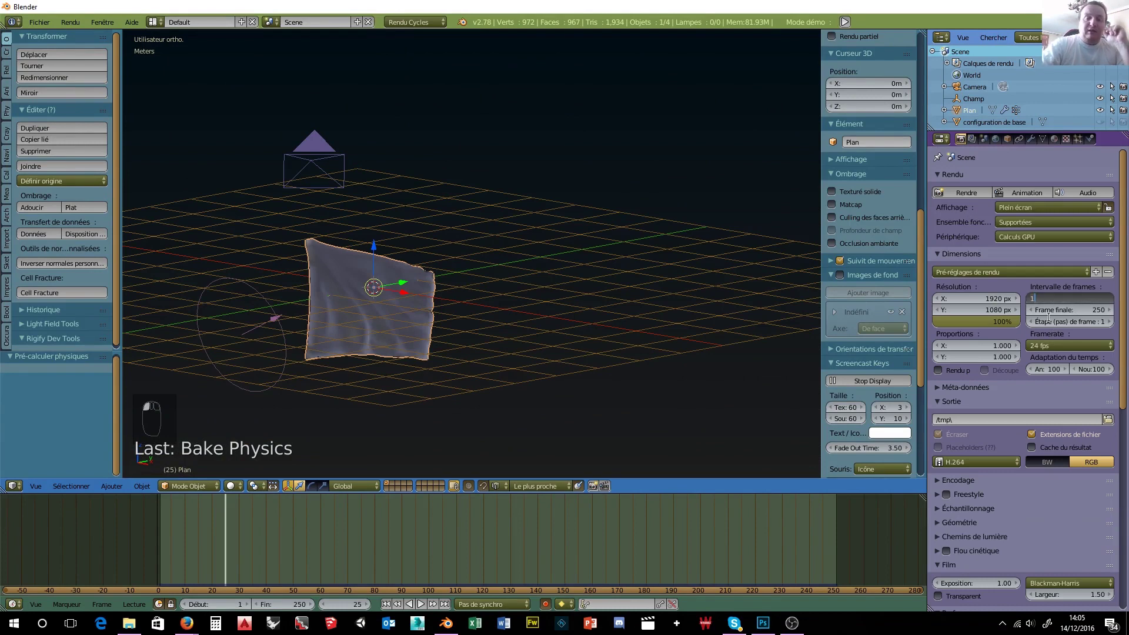
type("25")
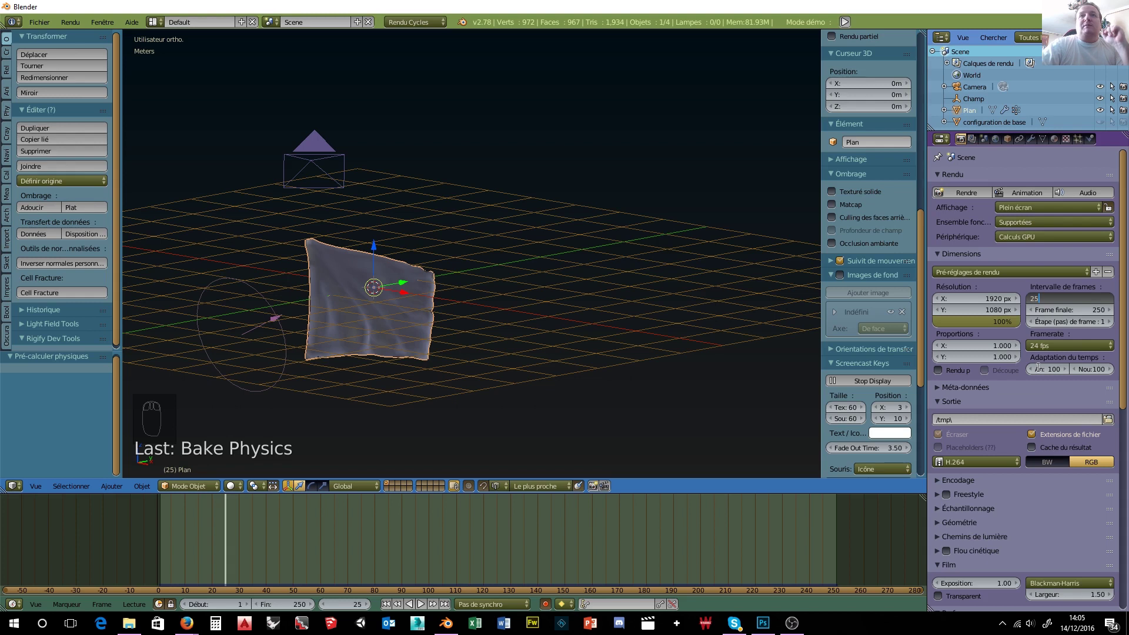
key("Return")
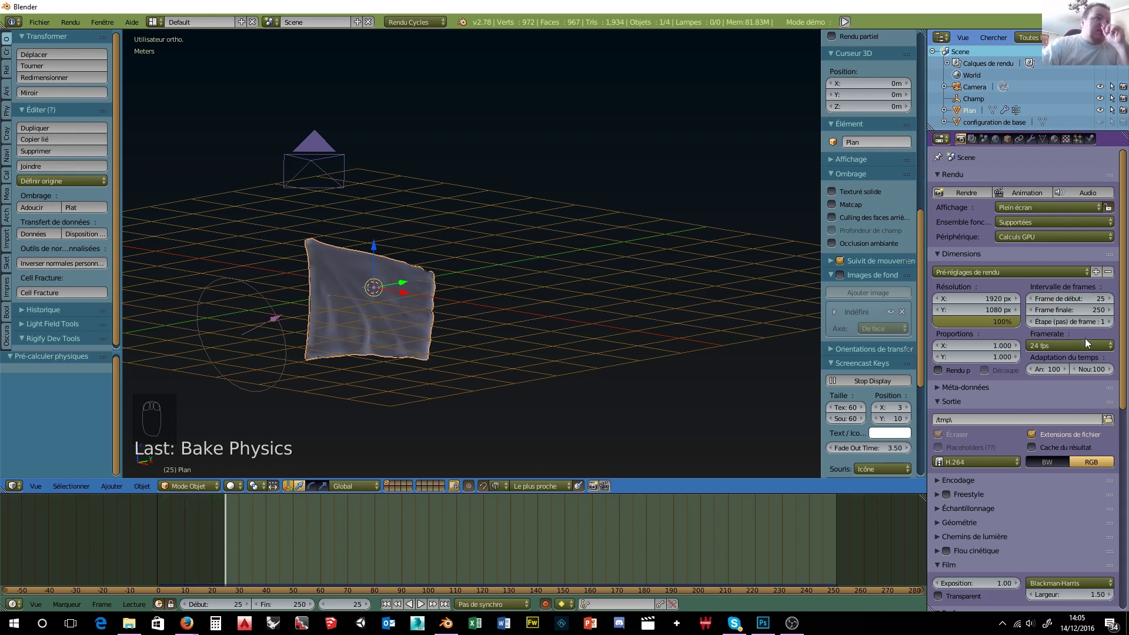
- Change the render output file format to PNG
left_click(983, 461)
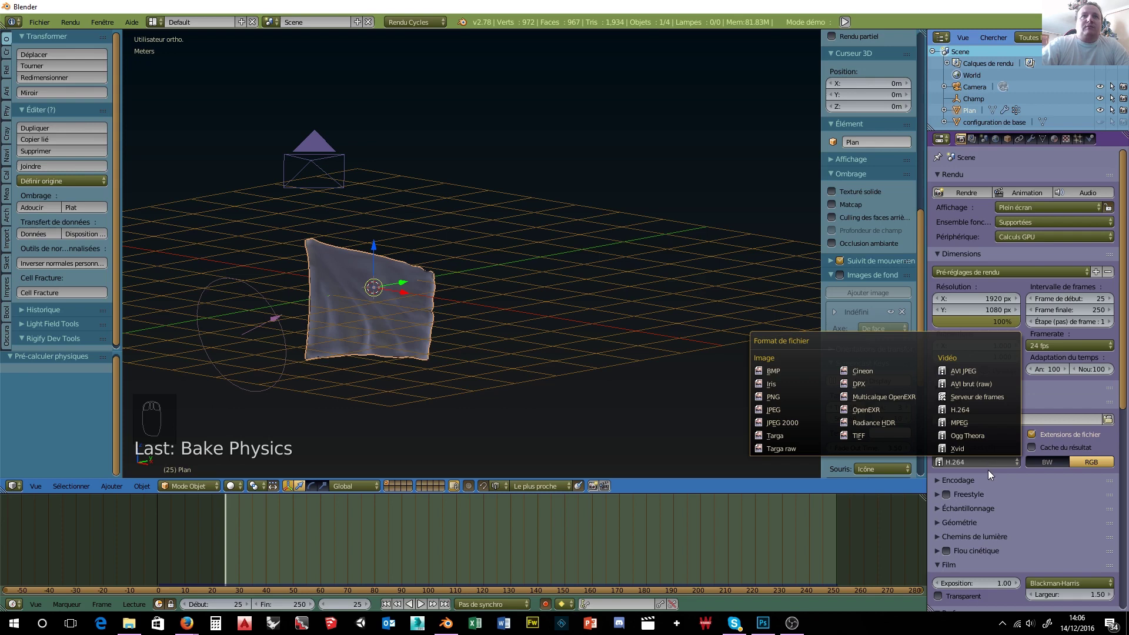
left_click(988, 470)
left_click(991, 462)
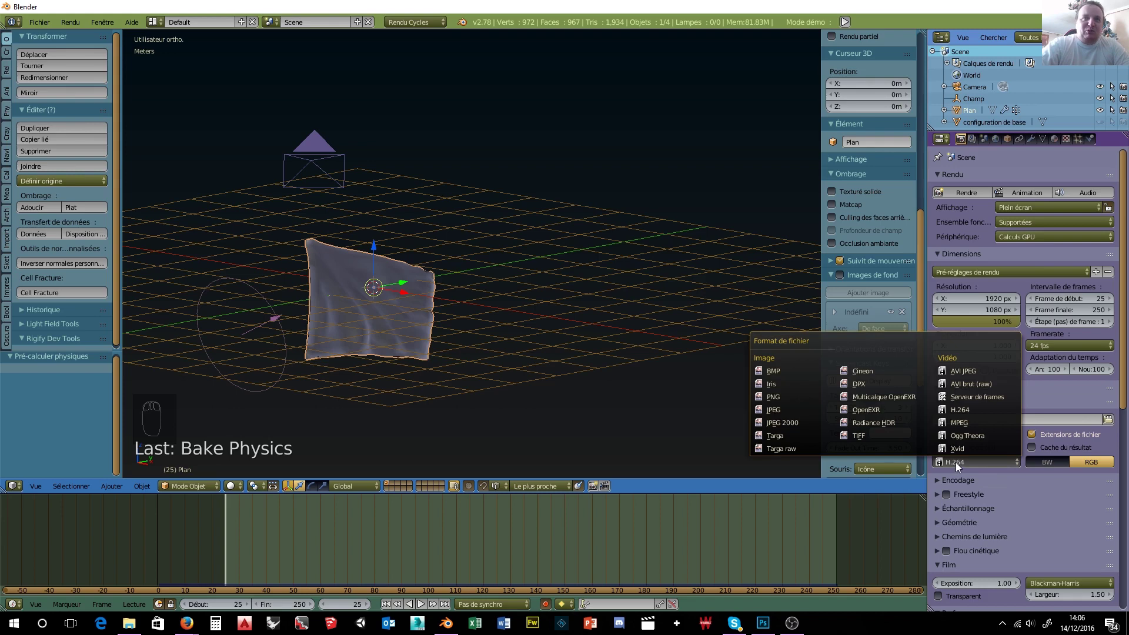
left_click(954, 462)
left_click(999, 462)
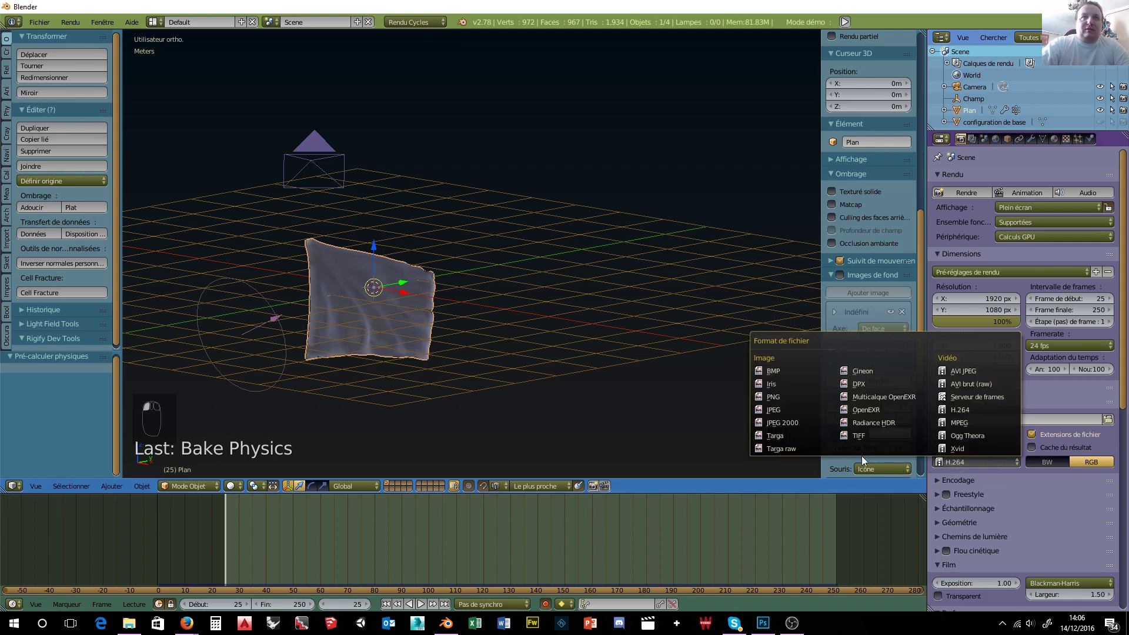
left_click(769, 396)
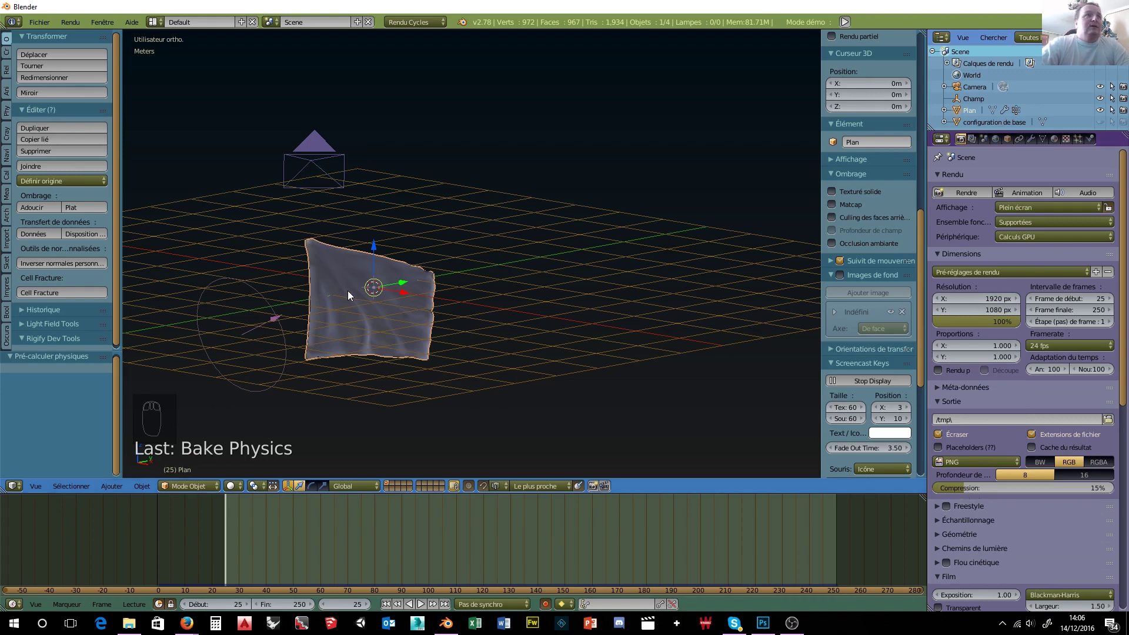
- Set the render resolution percentage to 50%
middle_click_drag(347, 291, 608, 344)
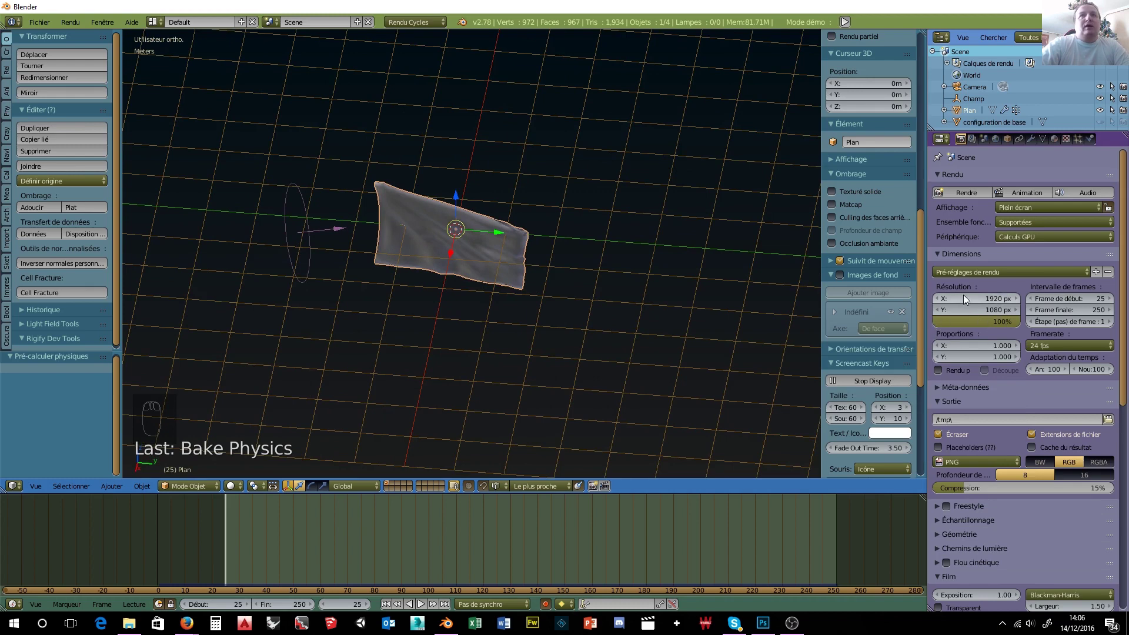
left_click(970, 320)
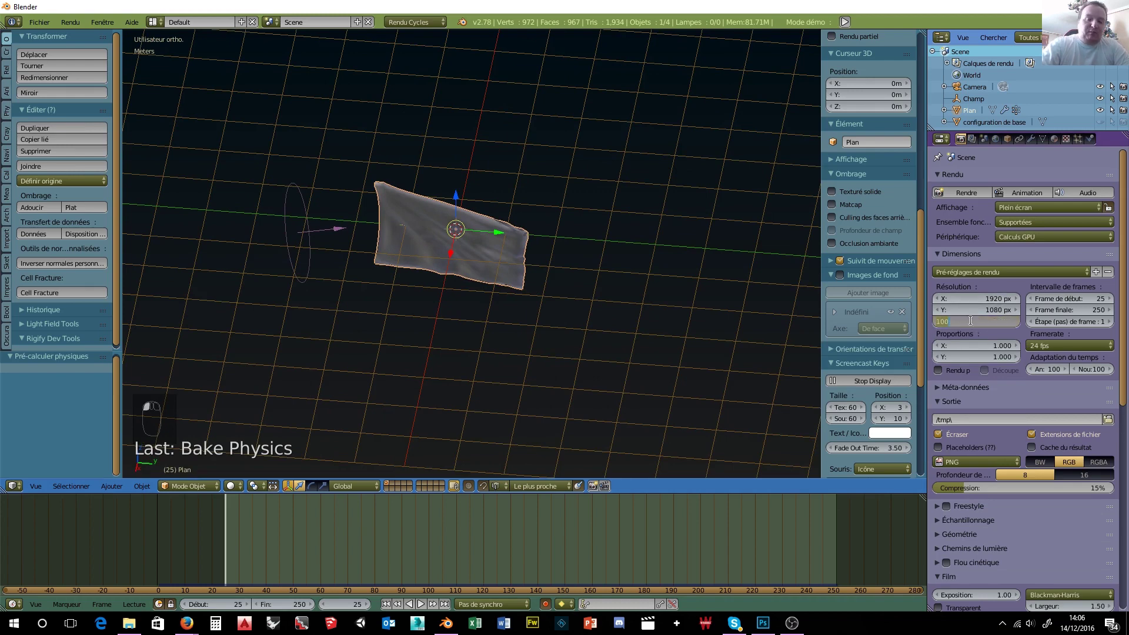
type("50")
key("Return")
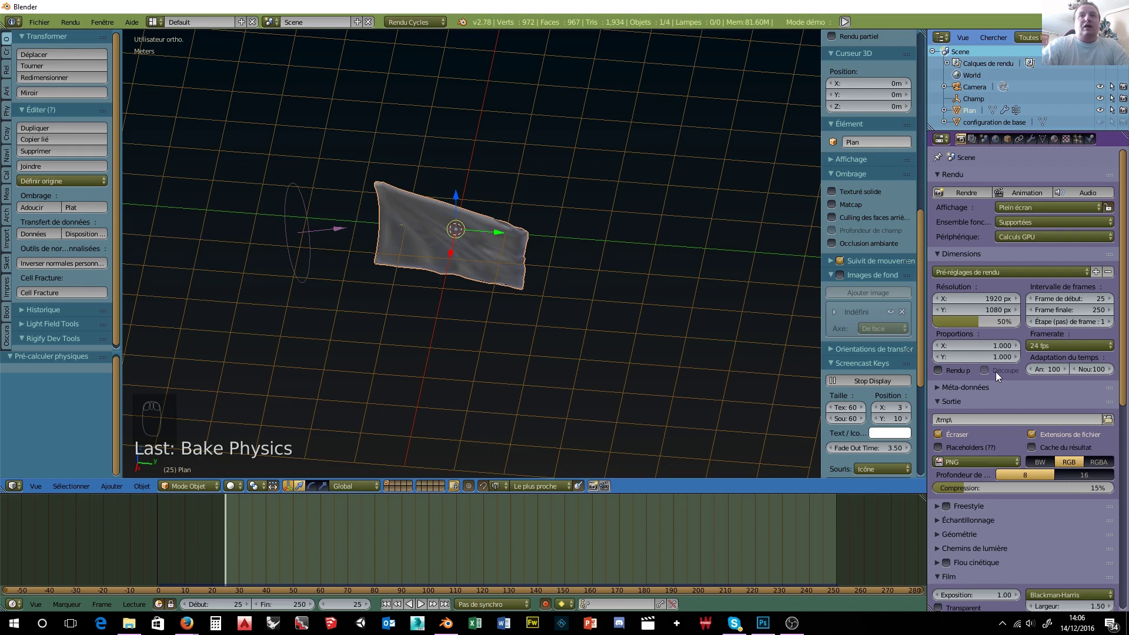
- Turn off squared samples in the Cycles sampling settings
scroll(1016, 457, "down", 3)
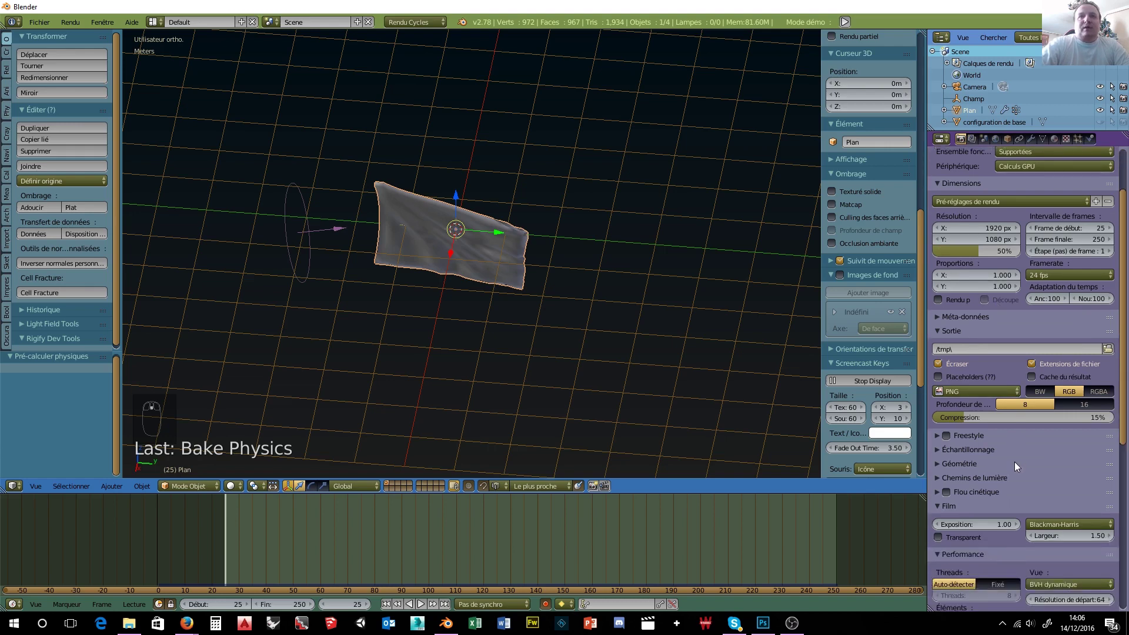
left_click(982, 448)
scroll(1021, 463, "down", 2)
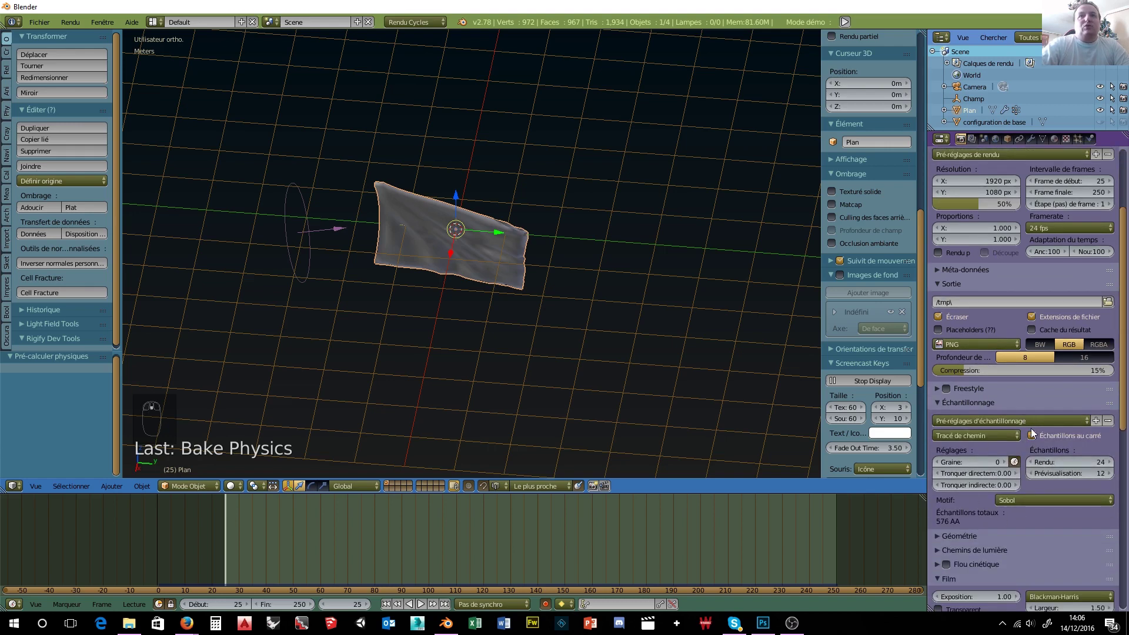
left_click(1031, 435)
scroll(992, 516, "down", 1)
scroll(992, 517, "down", 6)
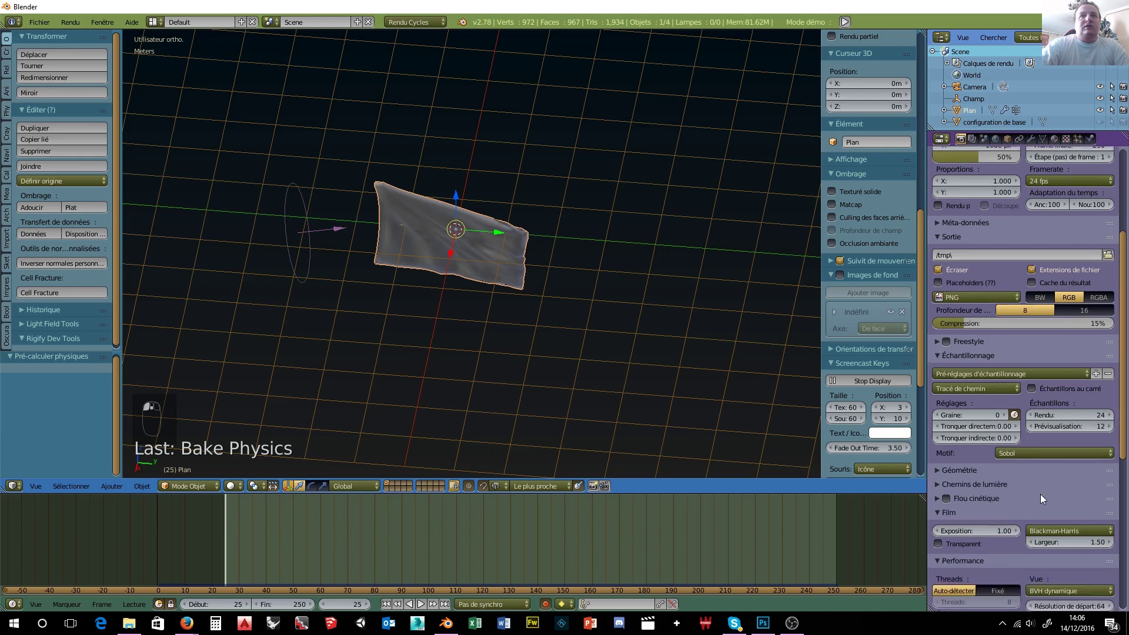
- Enable the transparent film background for the render
scroll(995, 478, "down", 7)
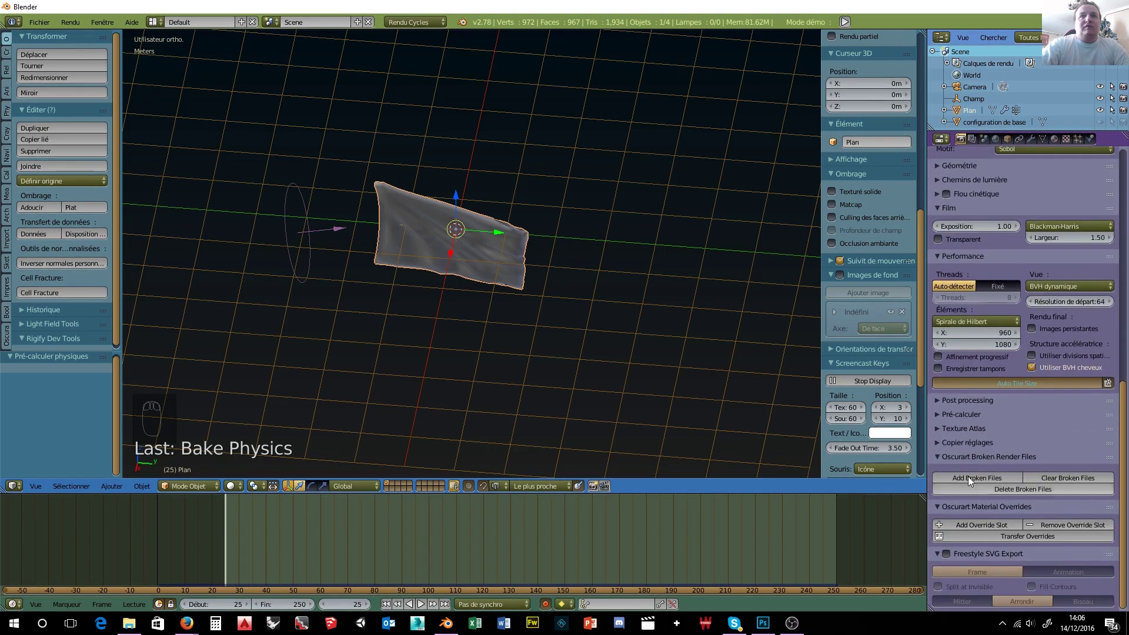
scroll(975, 388, "up", 3)
left_click(939, 322)
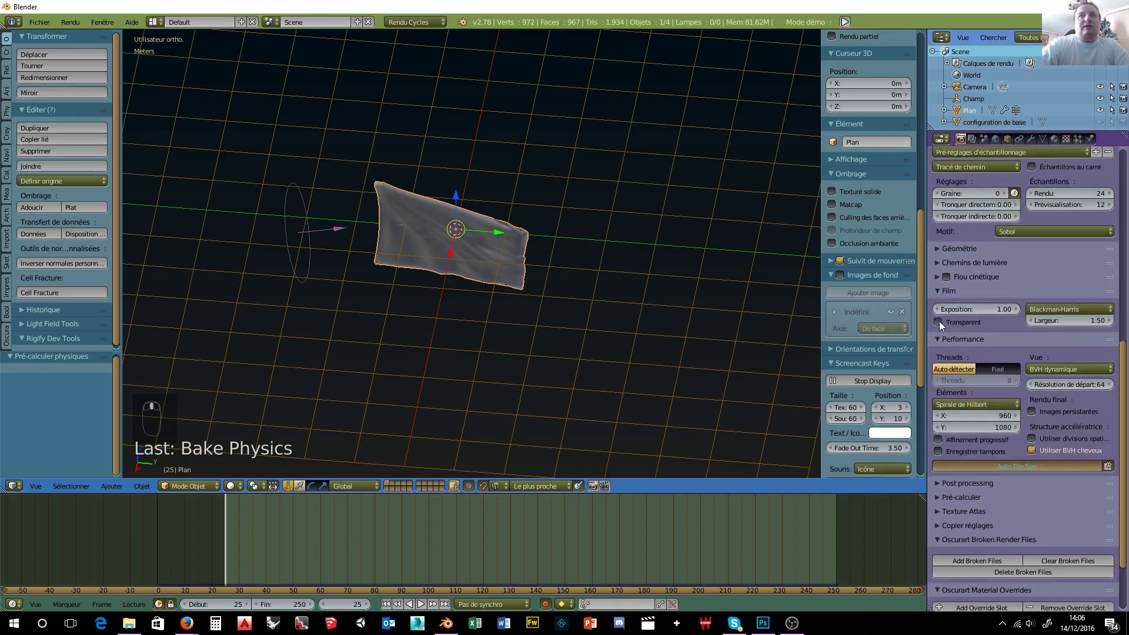
- Scrub the cloth animation to frame 59 and render that frame as a test image
middle_click_drag(790, 372, 518, 382)
scroll(960, 241, "up", 3)
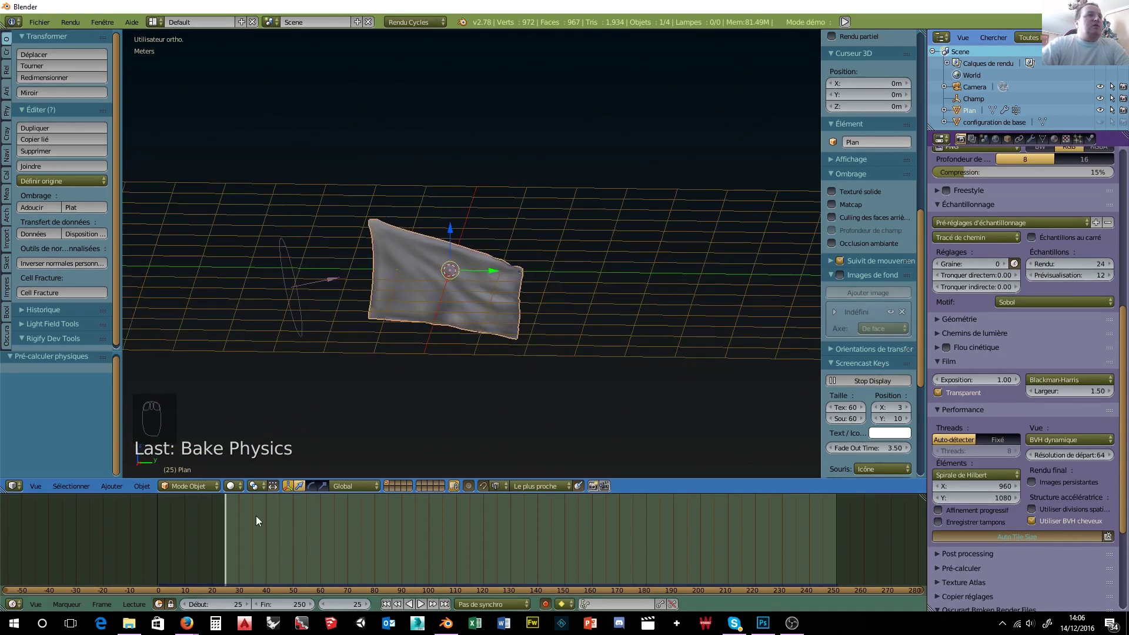
left_click_drag(227, 516, 316, 516)
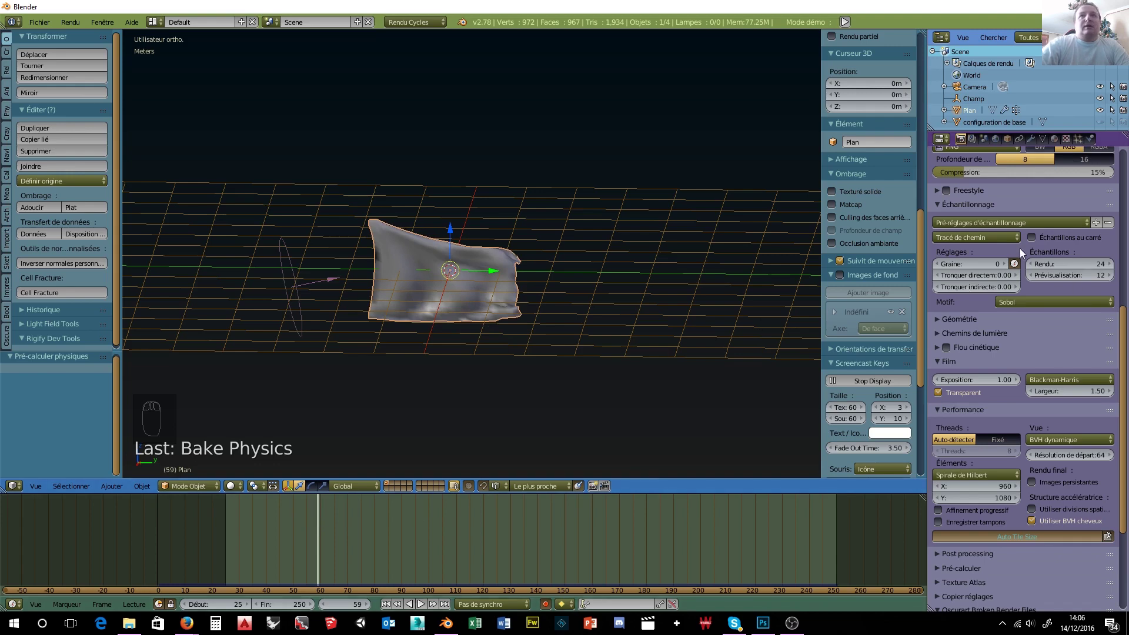
scroll(1020, 259, "up", 5)
scroll(1012, 280, "up", 5)
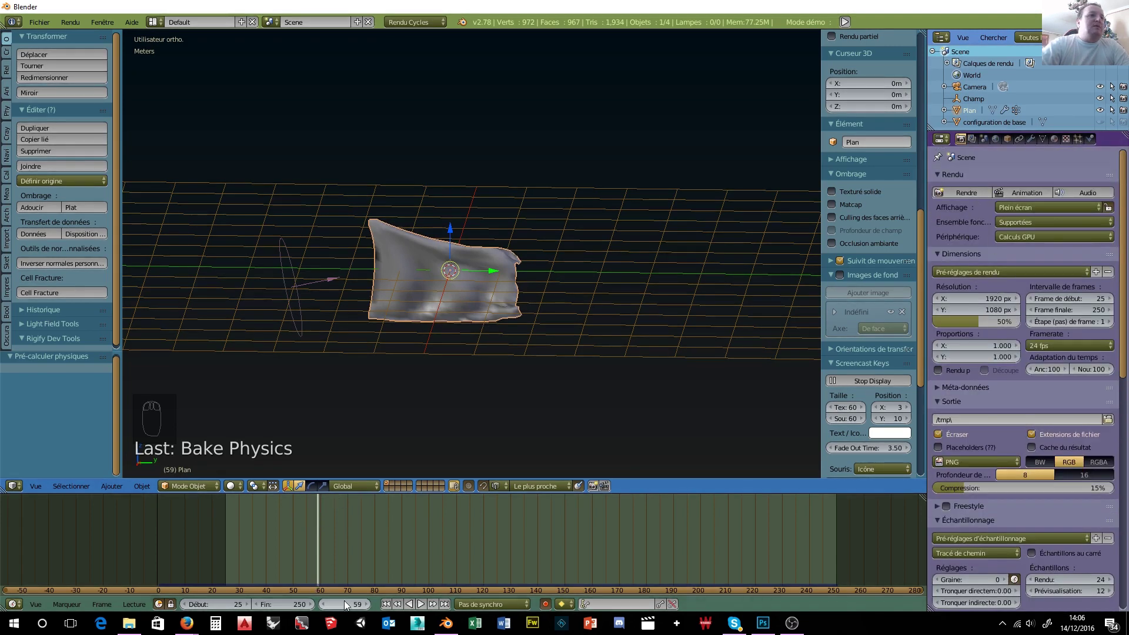
left_click(959, 193)
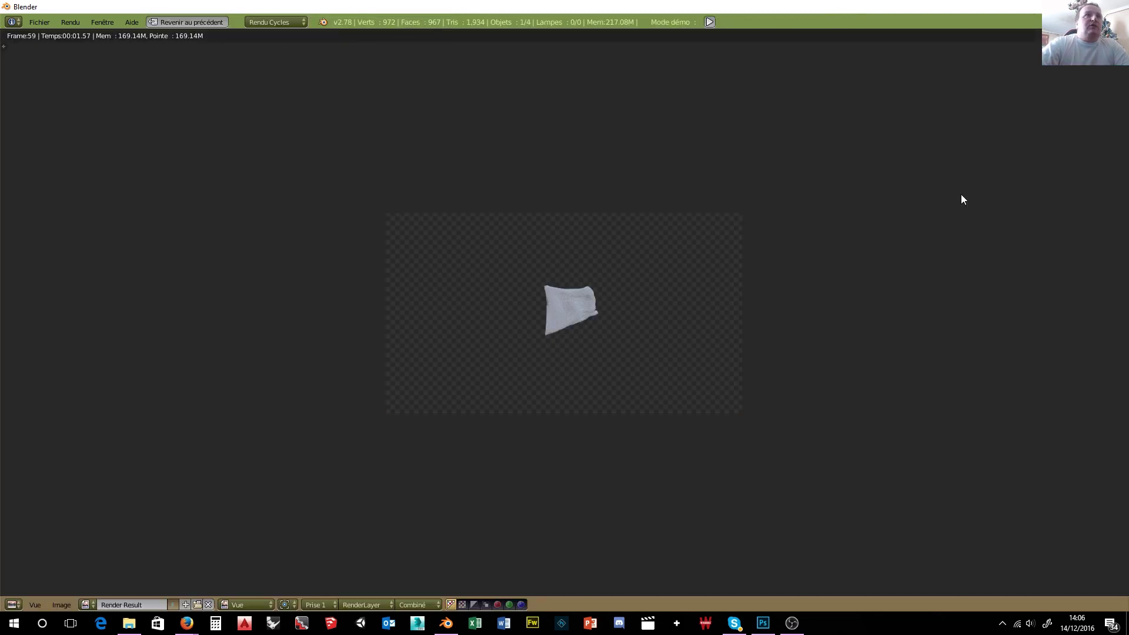
- Examine the rendered cloth up close and as a whole image, and return to the 3D scene
scroll(662, 321, "up", 9)
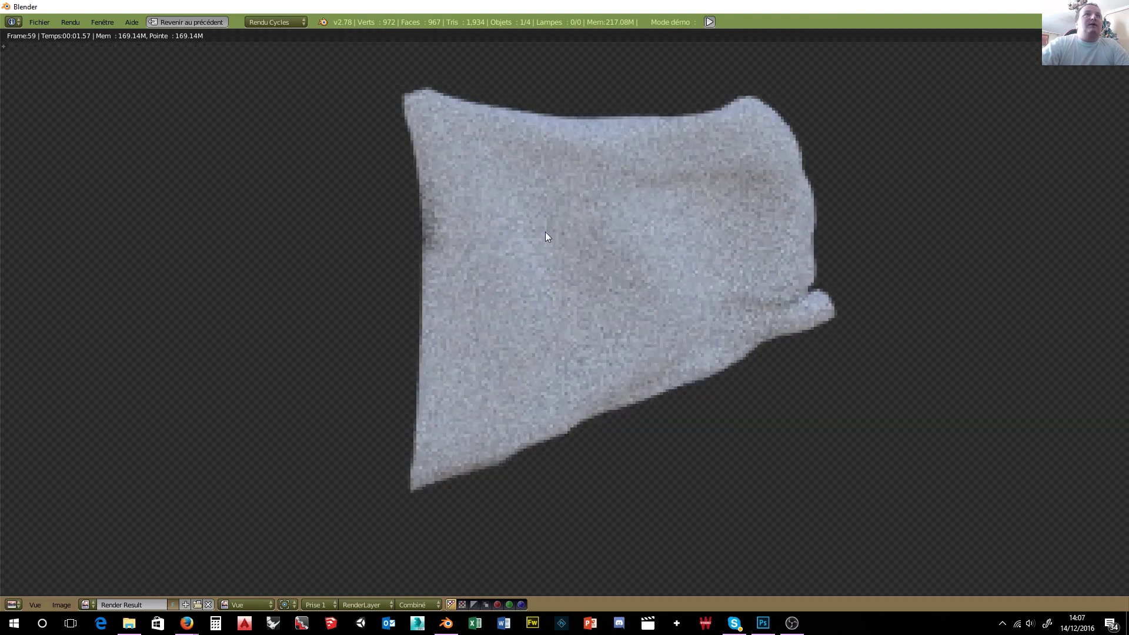
scroll(651, 174, "down", 6)
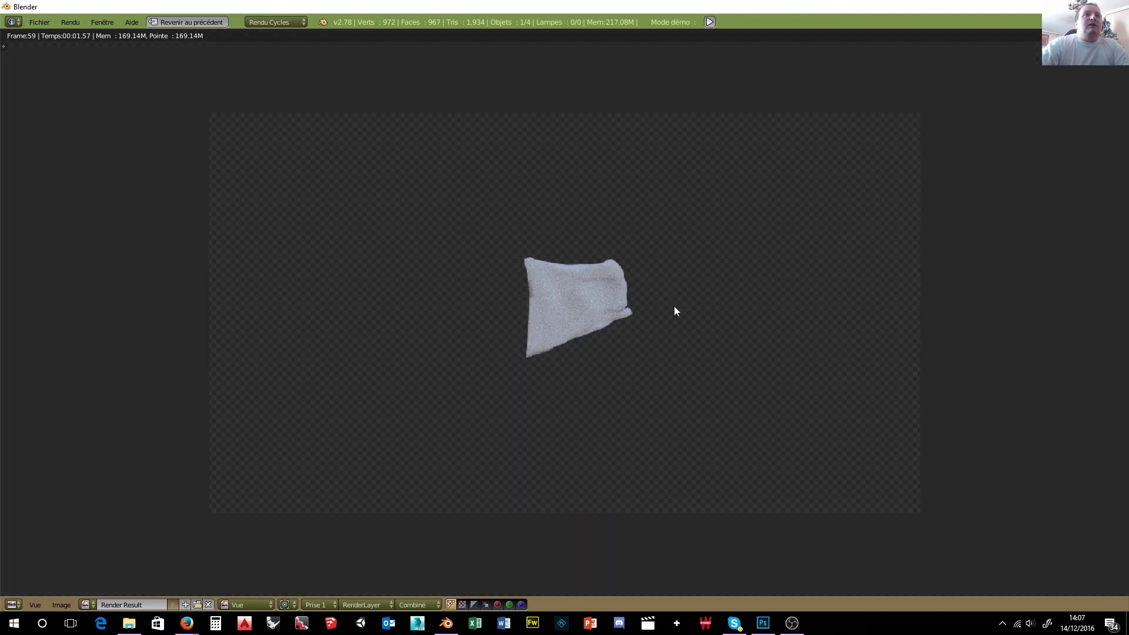
scroll(647, 351, "down", 2)
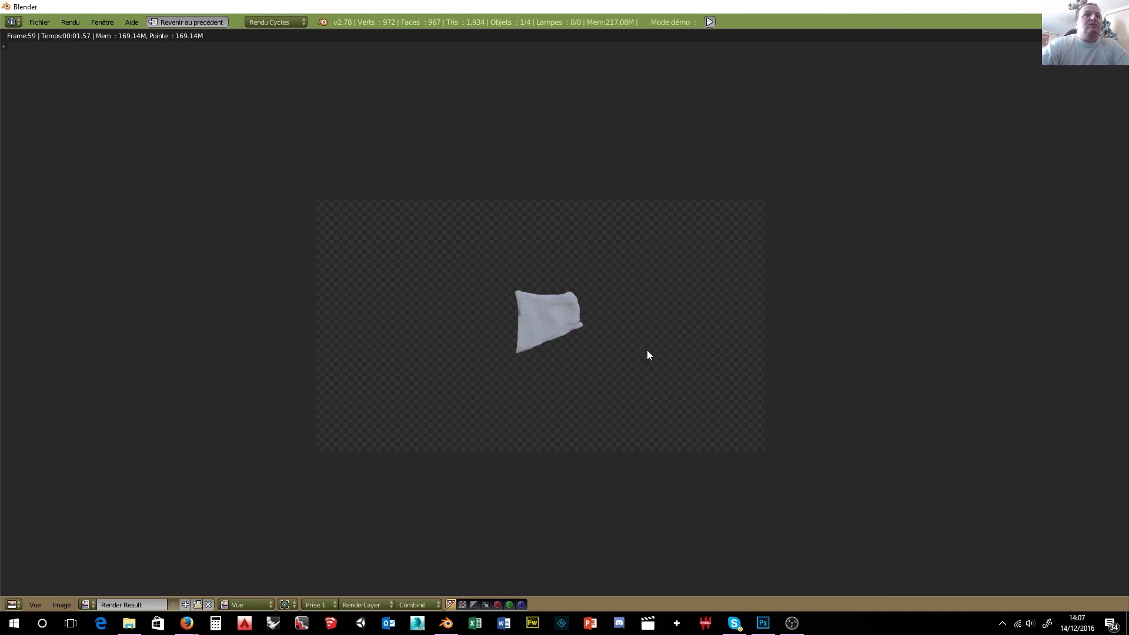
left_click(160, 22)
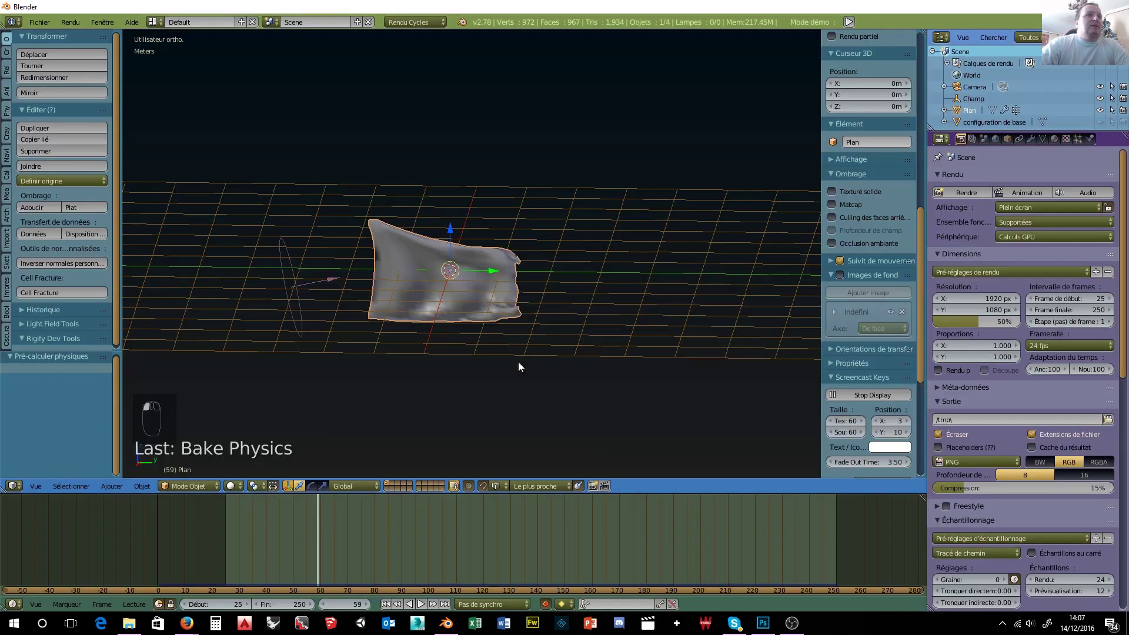
- Go back to frame 26, enter Edit Mode on the plane, and select its whole mesh in the right orthographic view
left_click_drag(318, 534, 228, 536)
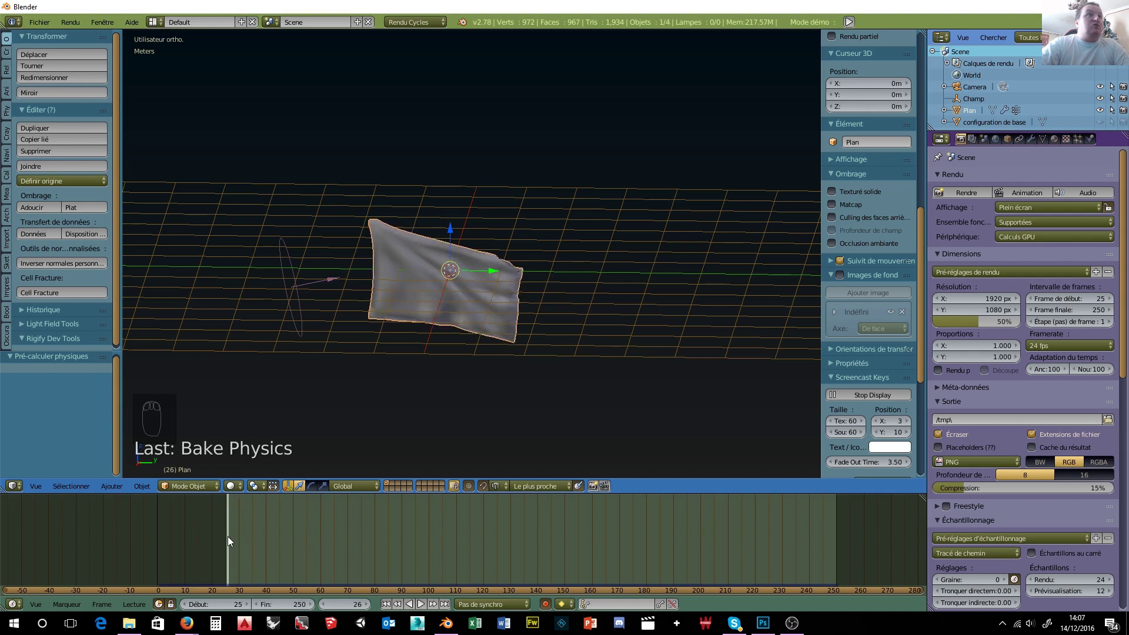
left_click(199, 486)
left_click(184, 453)
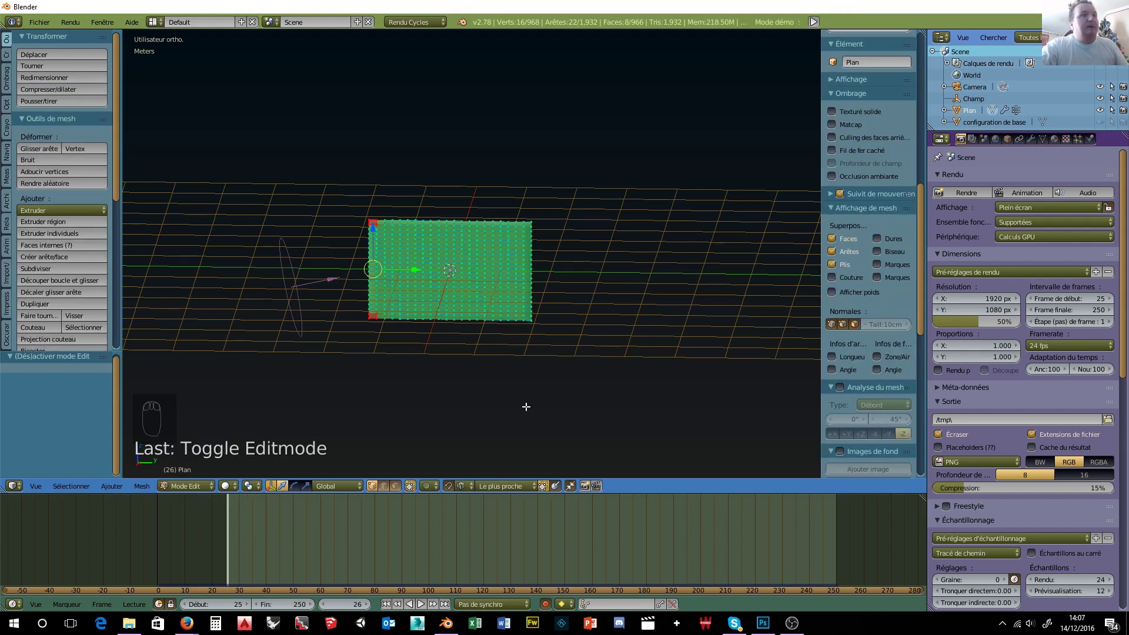
key("a")
key("a")
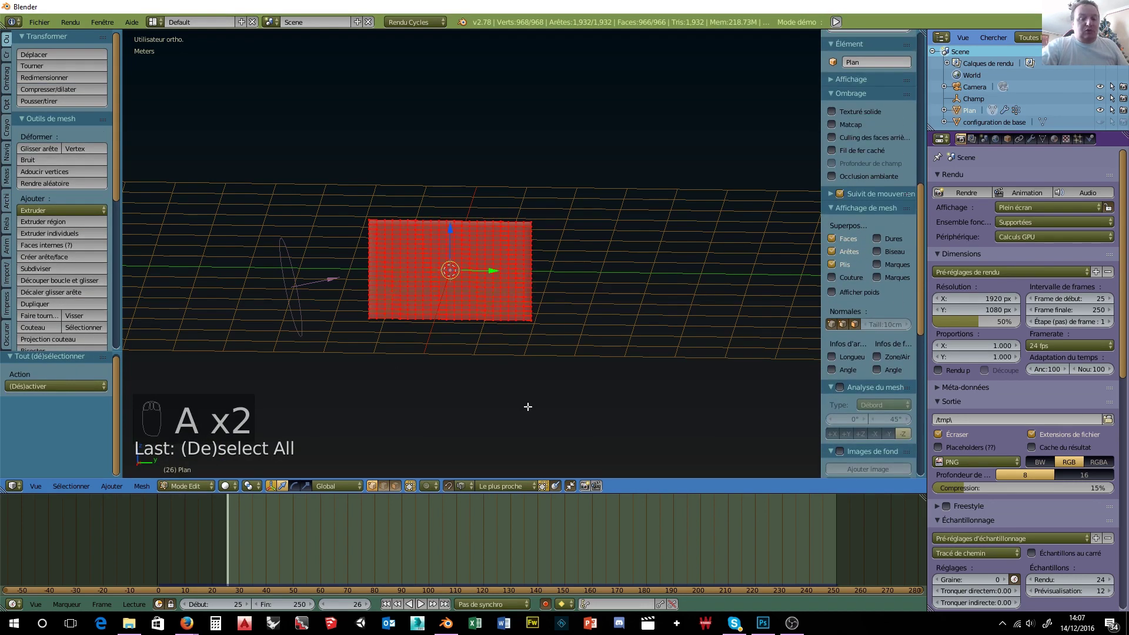
key("KP_3")
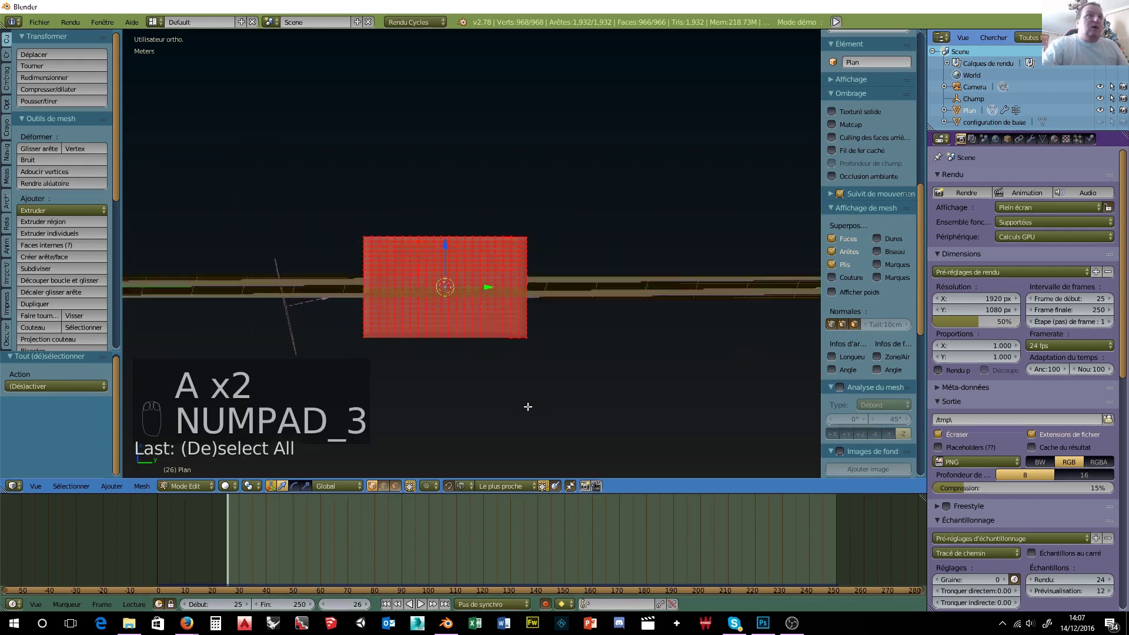
left_click(19, 608)
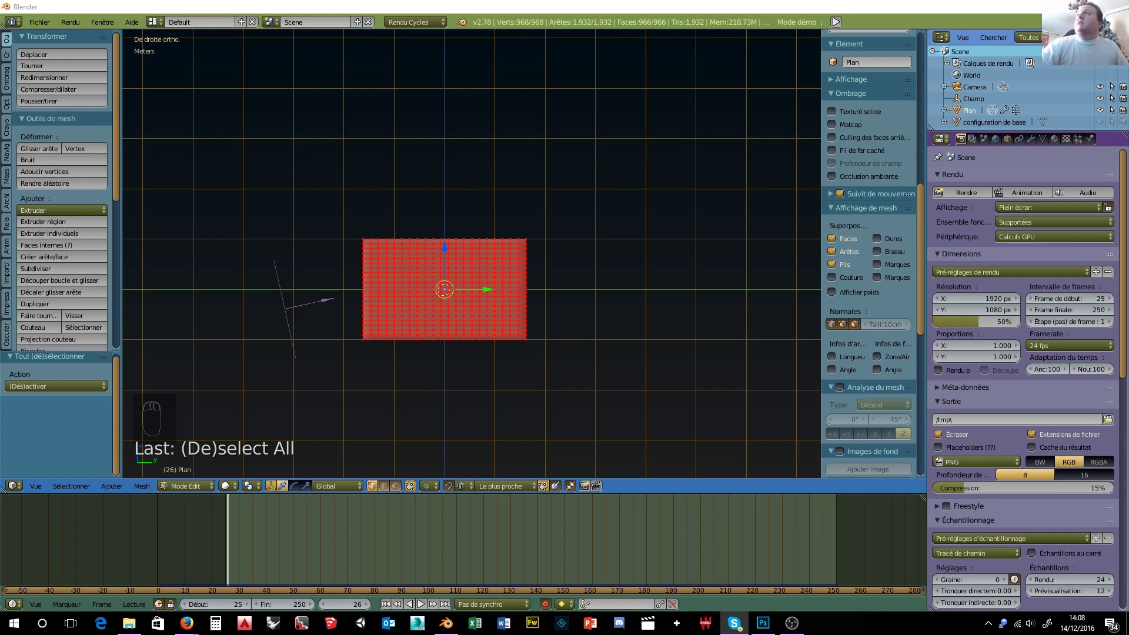
- Switch to the teamlait logo 1 document in Photoshop and choose D:\blender\textures as the folder for saving it under Save As
key("alt+Tab")
key("ctrl+Tab")
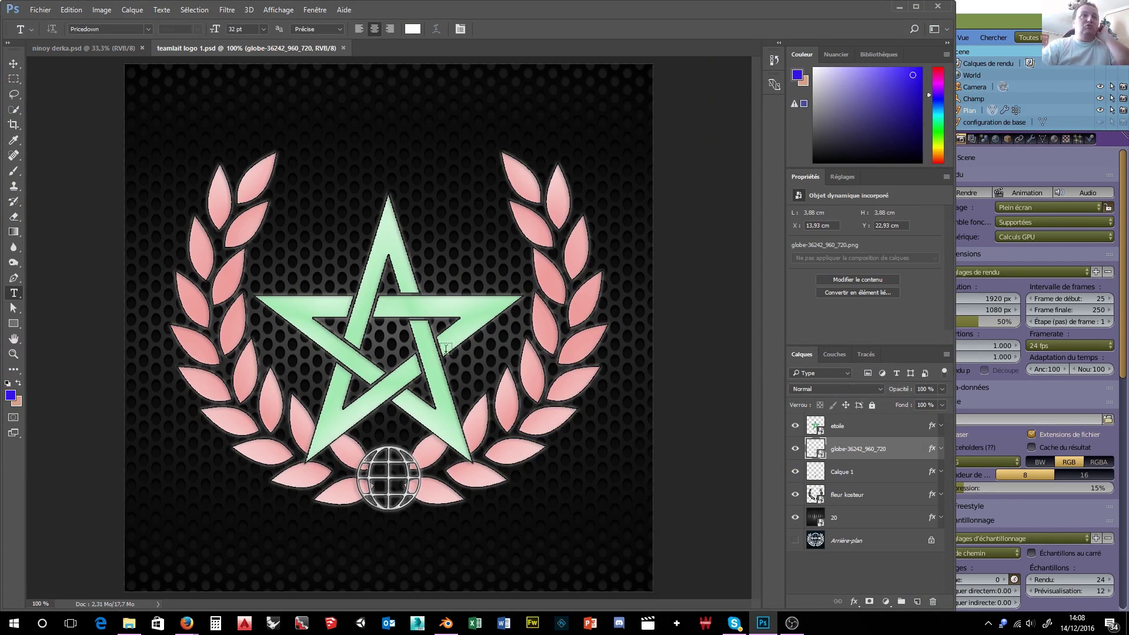
left_click(40, 10)
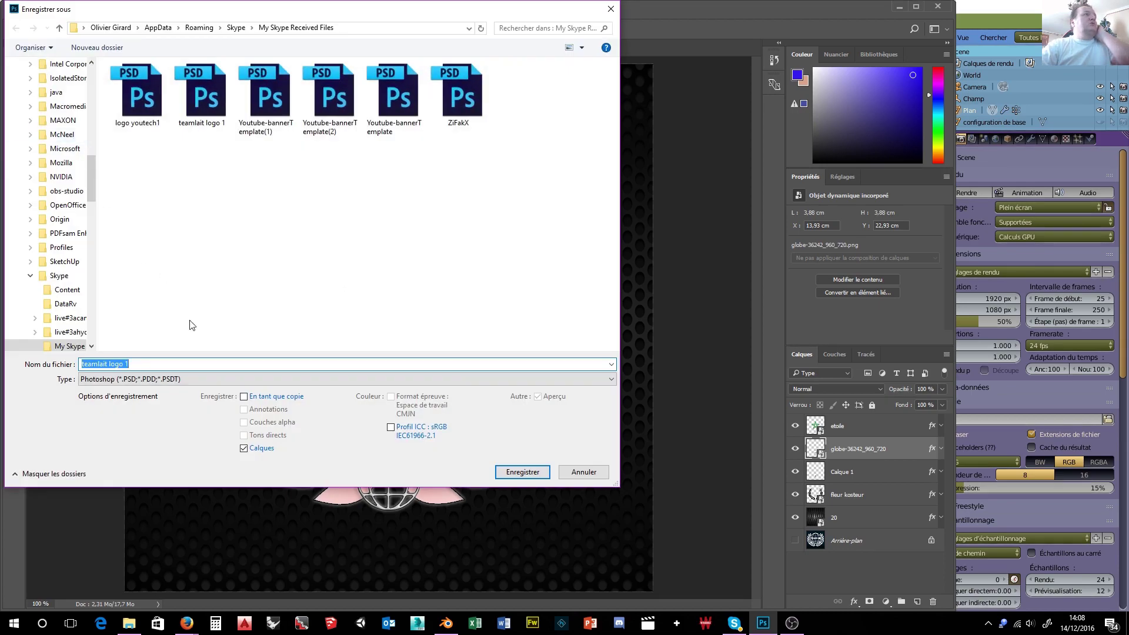
left_click(84, 28)
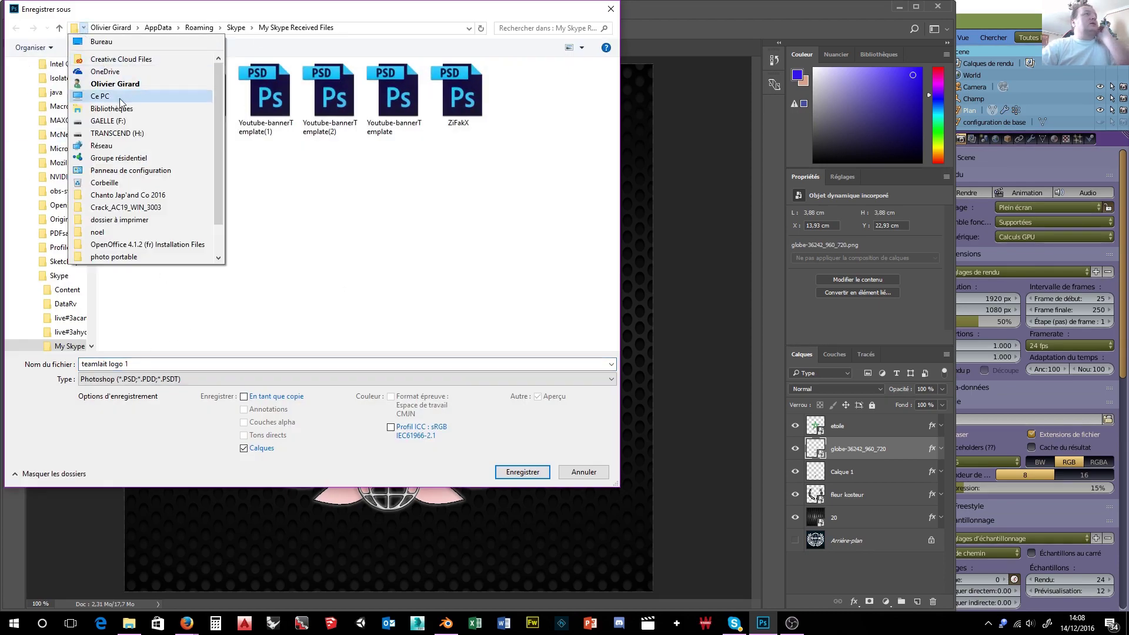
left_click(110, 96)
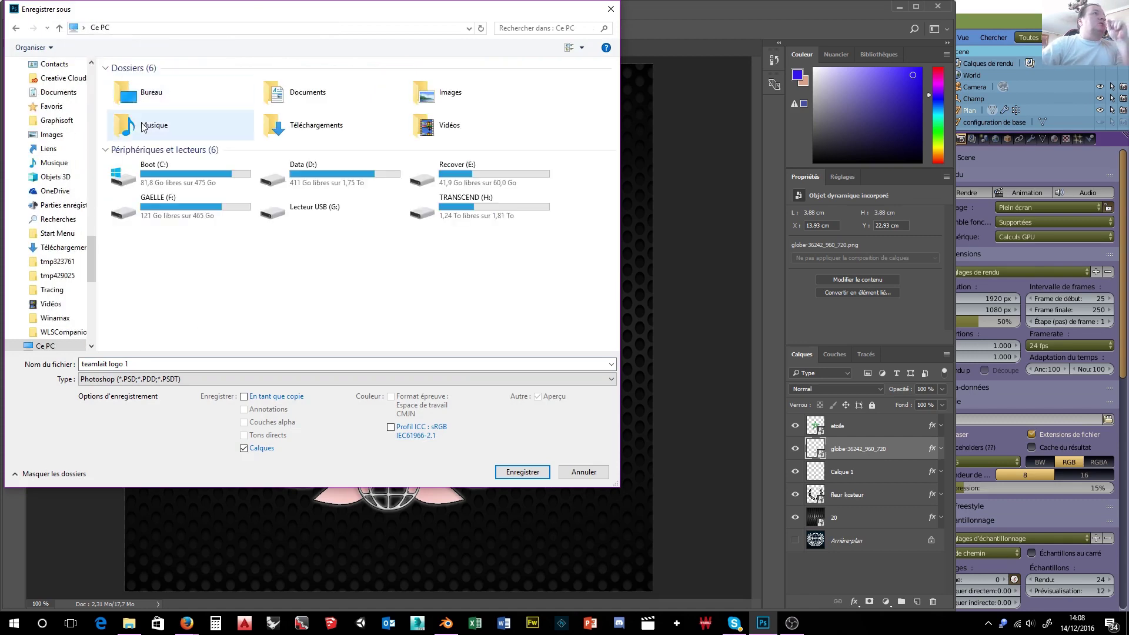
double_click(315, 177)
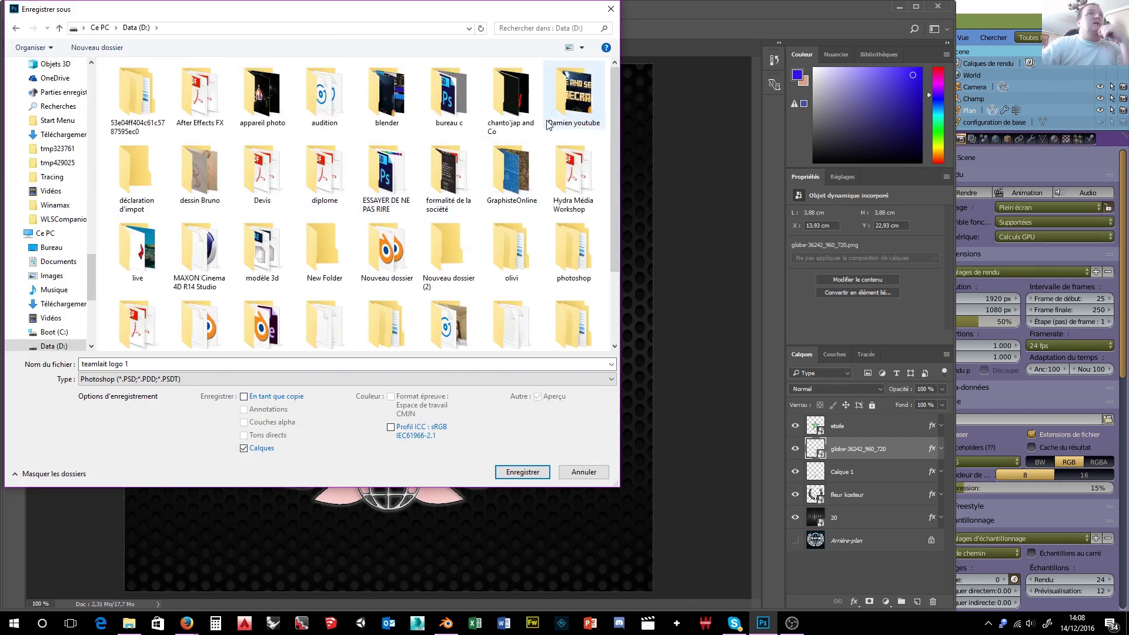
left_click(434, 103)
double_click(404, 105)
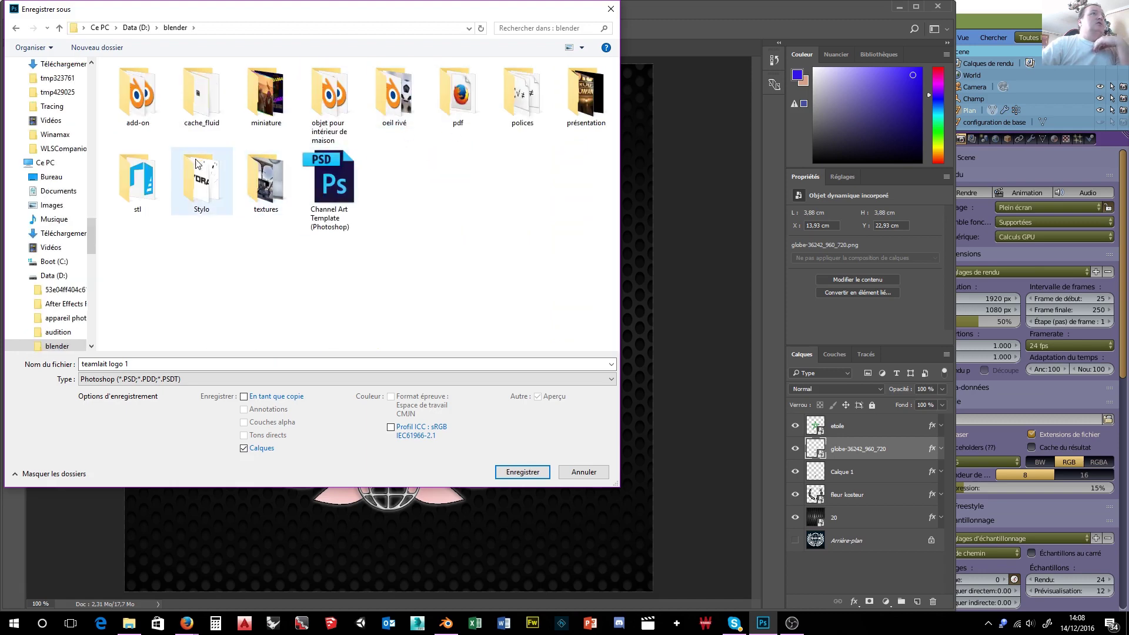
double_click(254, 194)
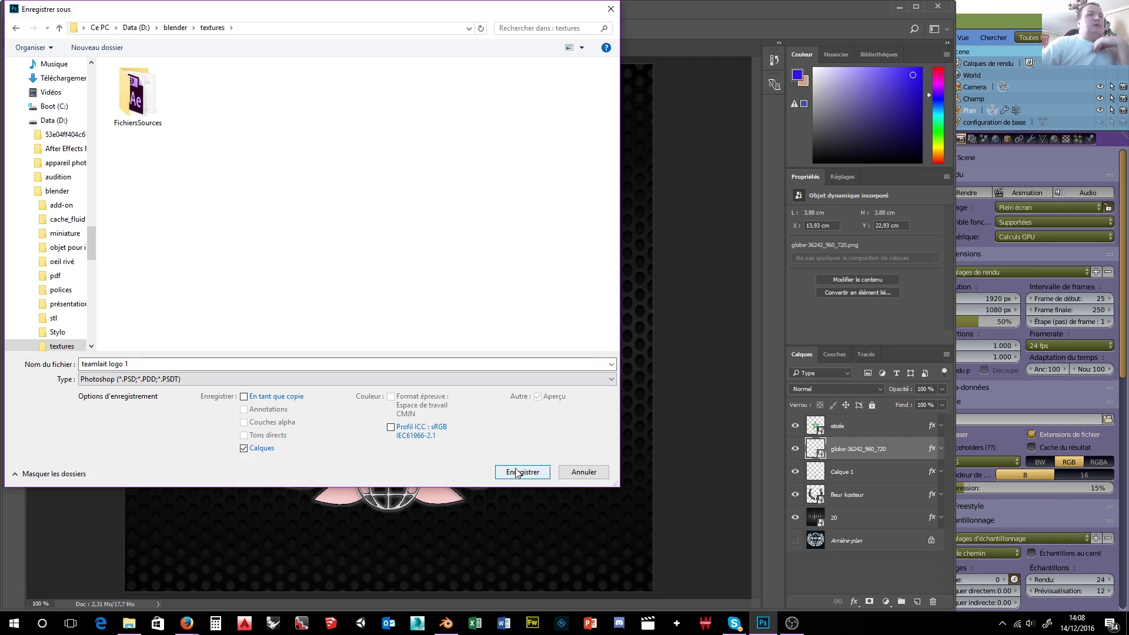
- Save the logo as a JPEG of quality 12 in progressive optimised format with 5 passes
left_click(353, 379)
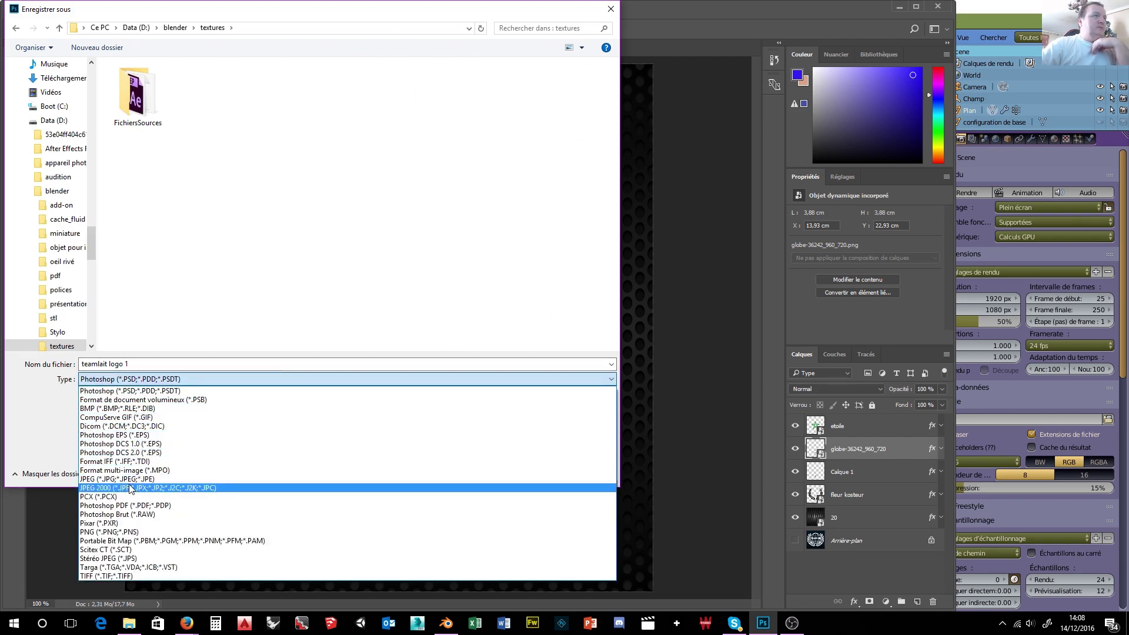
left_click(264, 478)
left_click(523, 471)
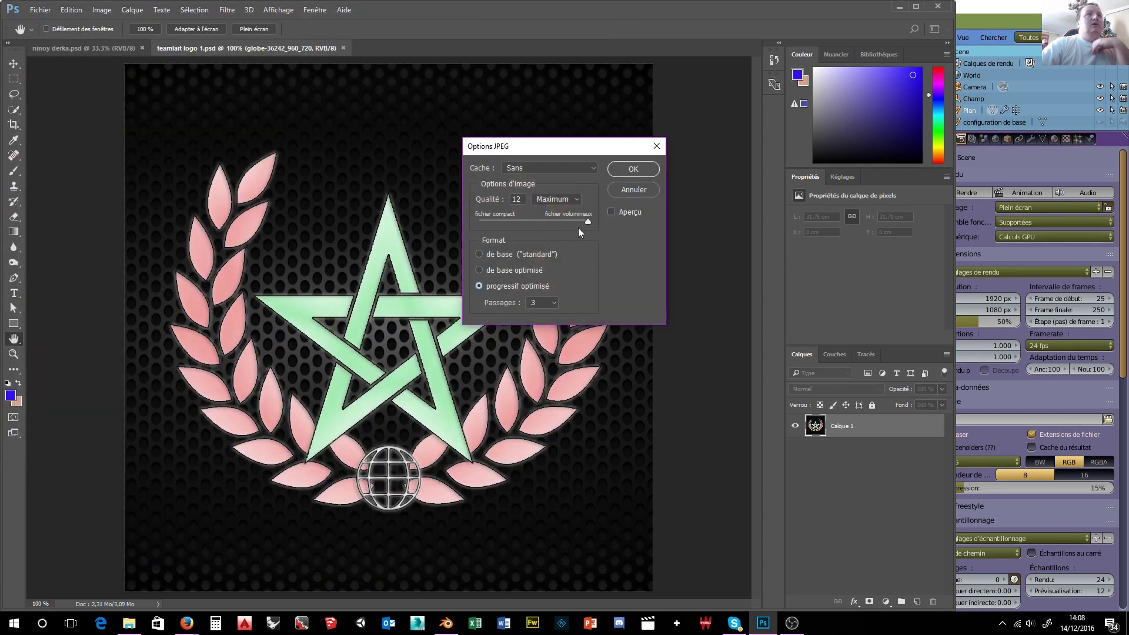
left_click(544, 302)
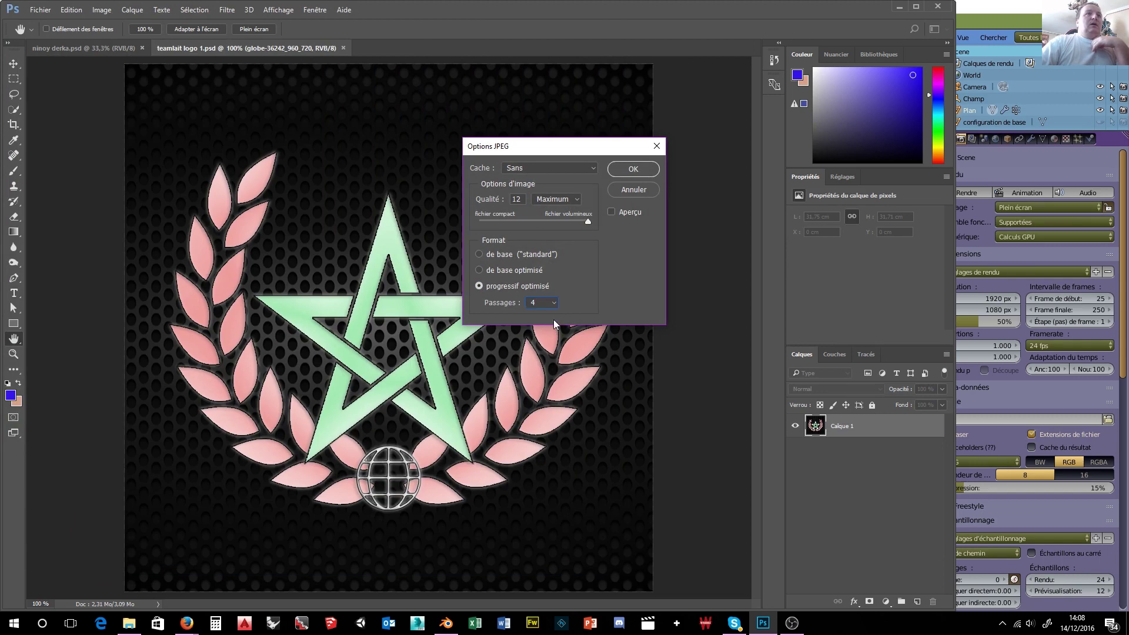
left_click(544, 302)
left_click(546, 333)
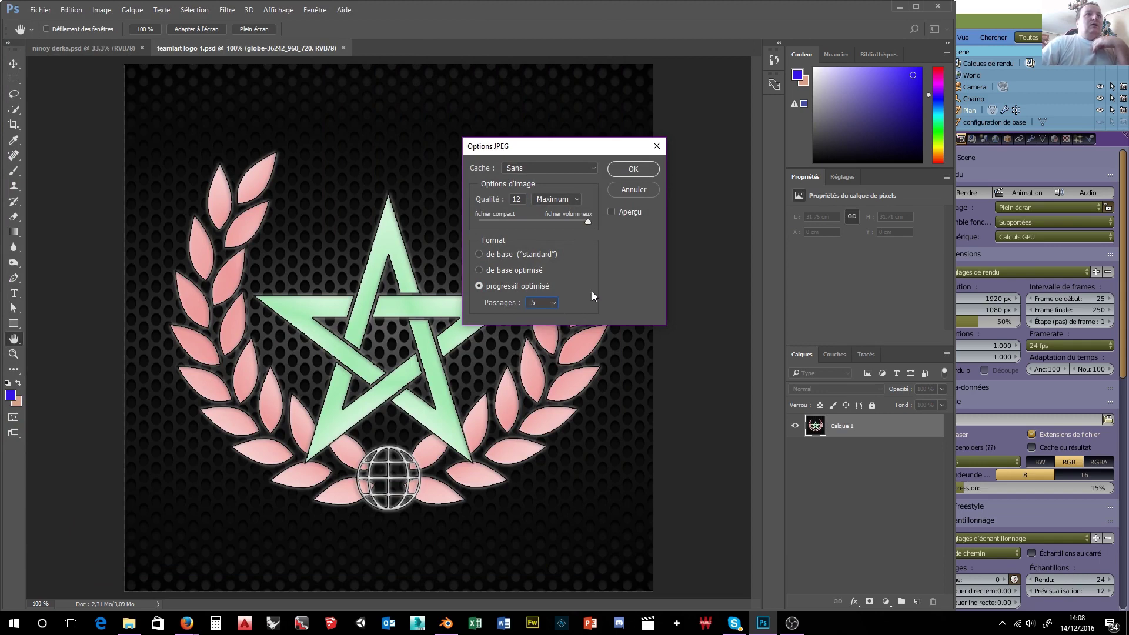
left_click(633, 169)
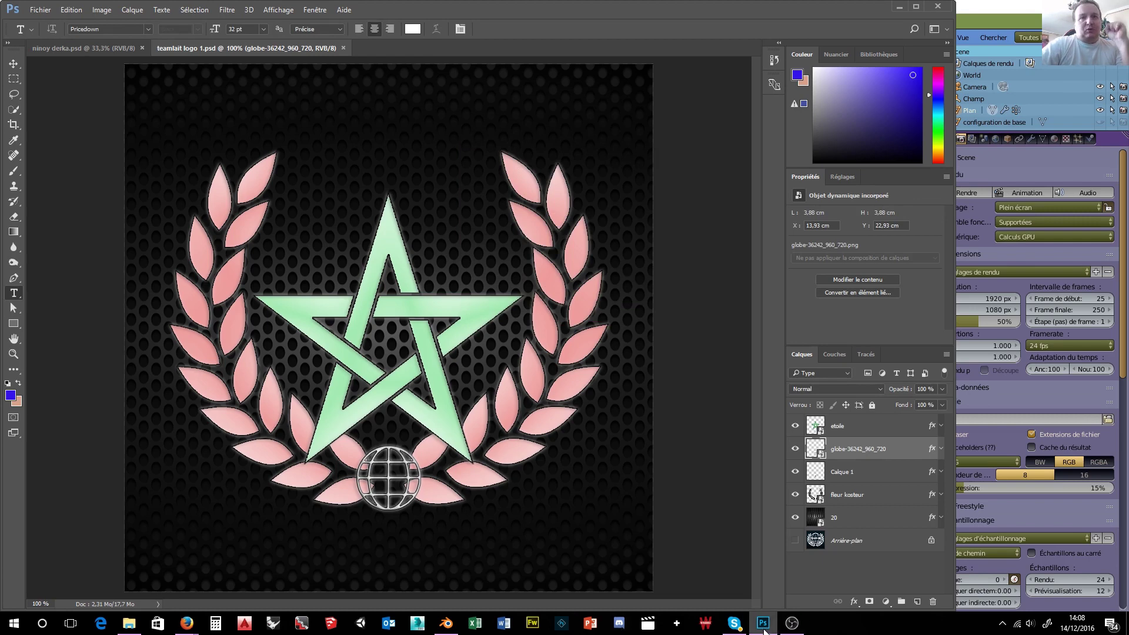
- Return to Blender and turn the timeline area into a UV/Image Editor
left_click(446, 623)
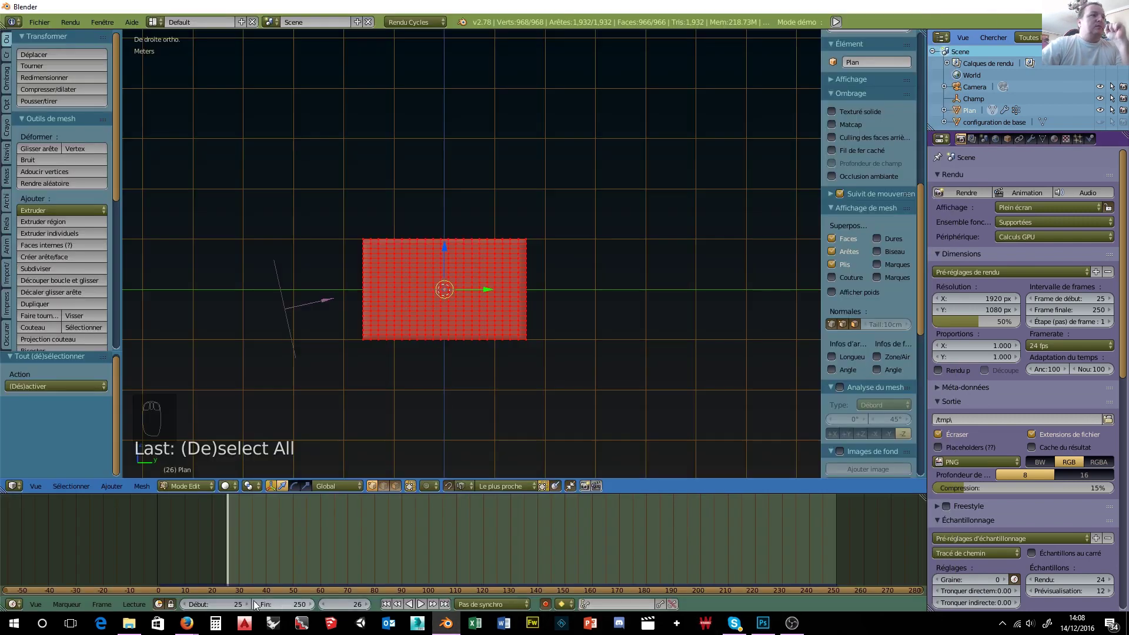
left_click(13, 604)
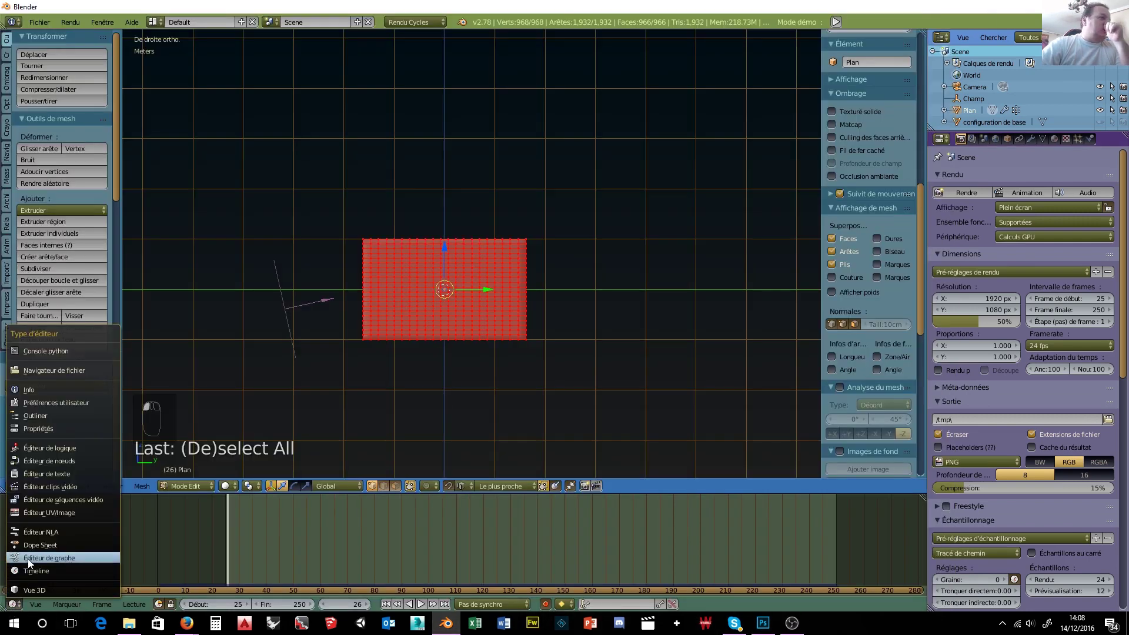
left_click(53, 513)
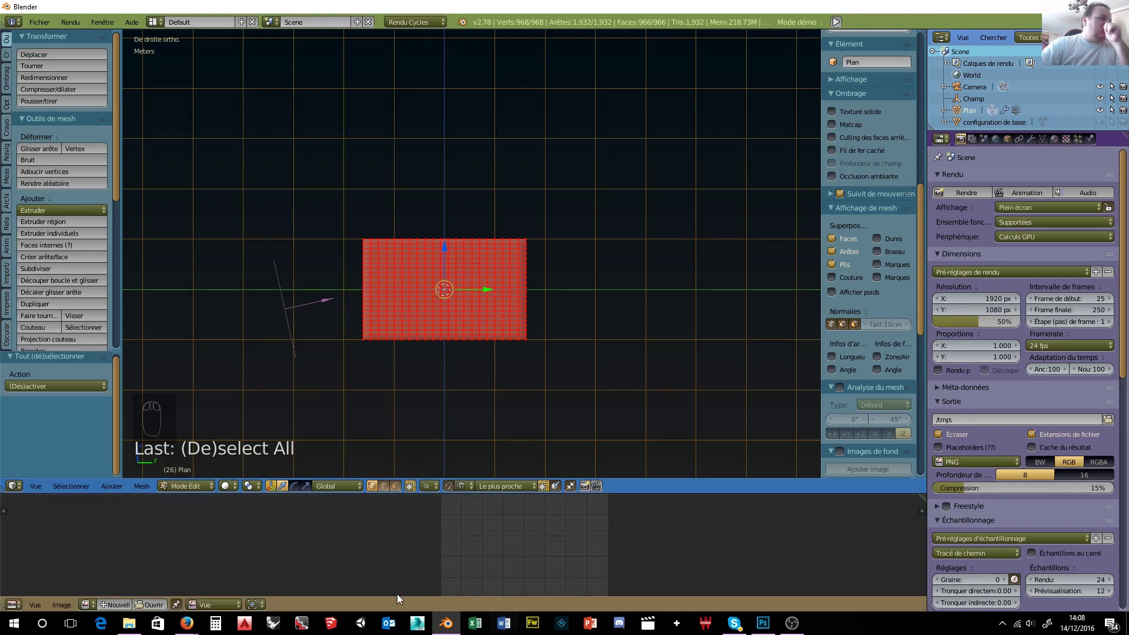
- Open teamlait logo 1.jpg from D:\blender\textures in the UV/Image Editor, browsing the folder as thumbnails
left_click(152, 605)
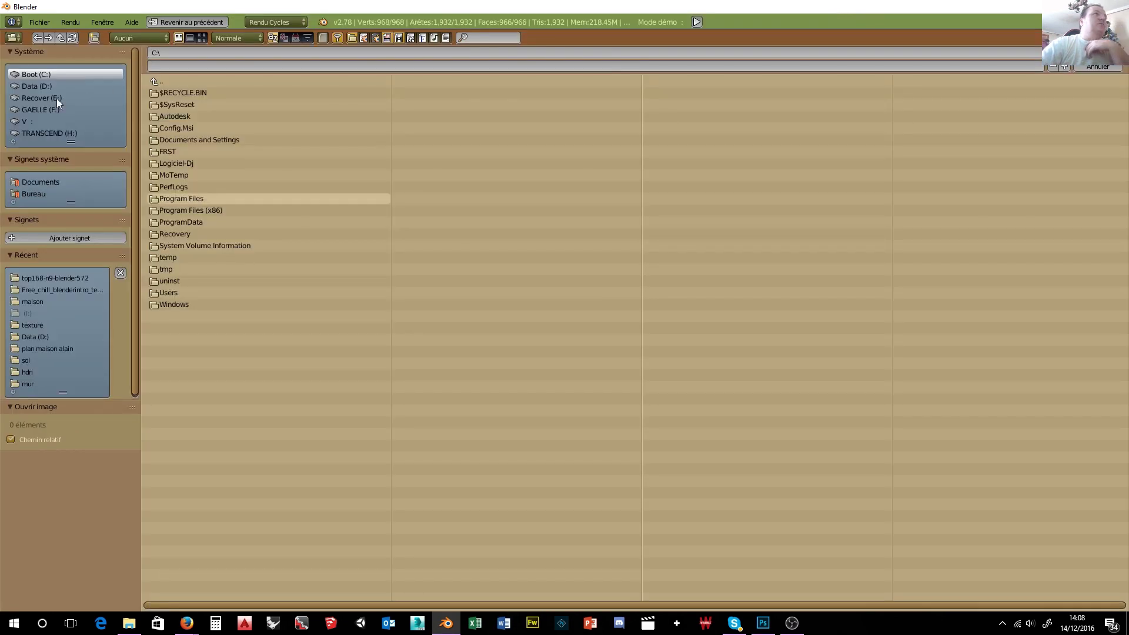
left_click(37, 86)
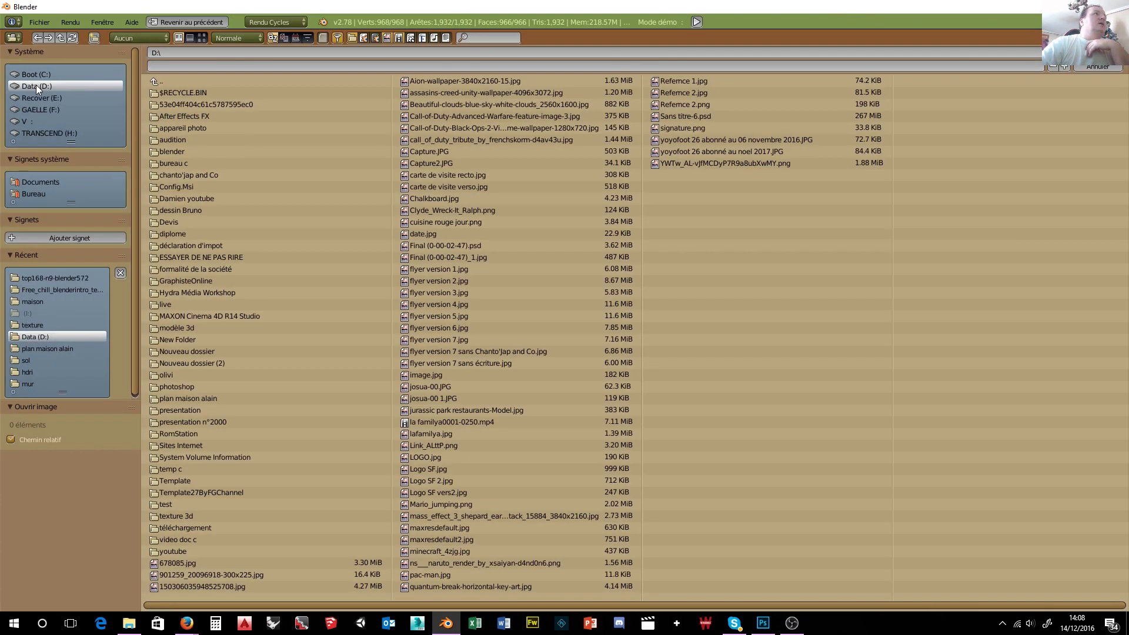
left_click(174, 154)
left_click(175, 209)
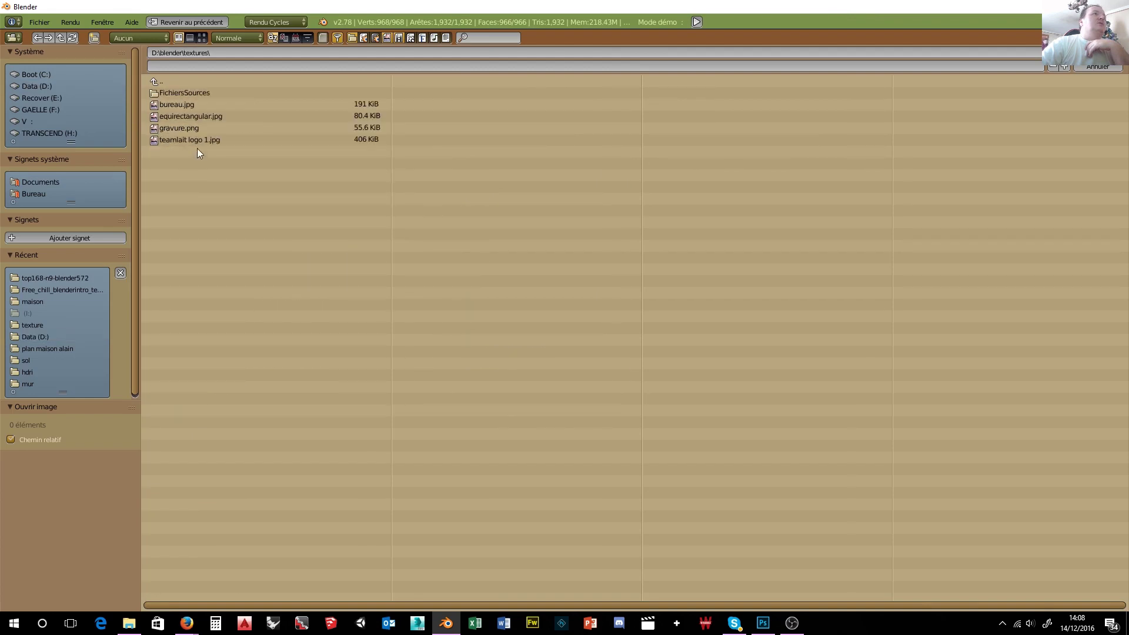
left_click(202, 37)
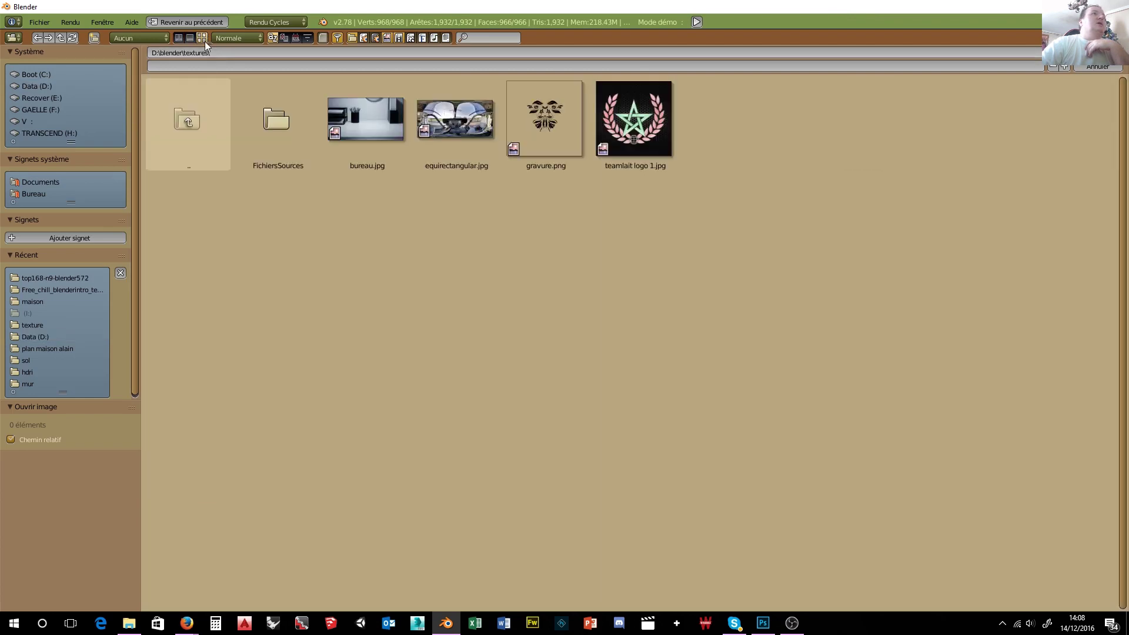
left_click(619, 127)
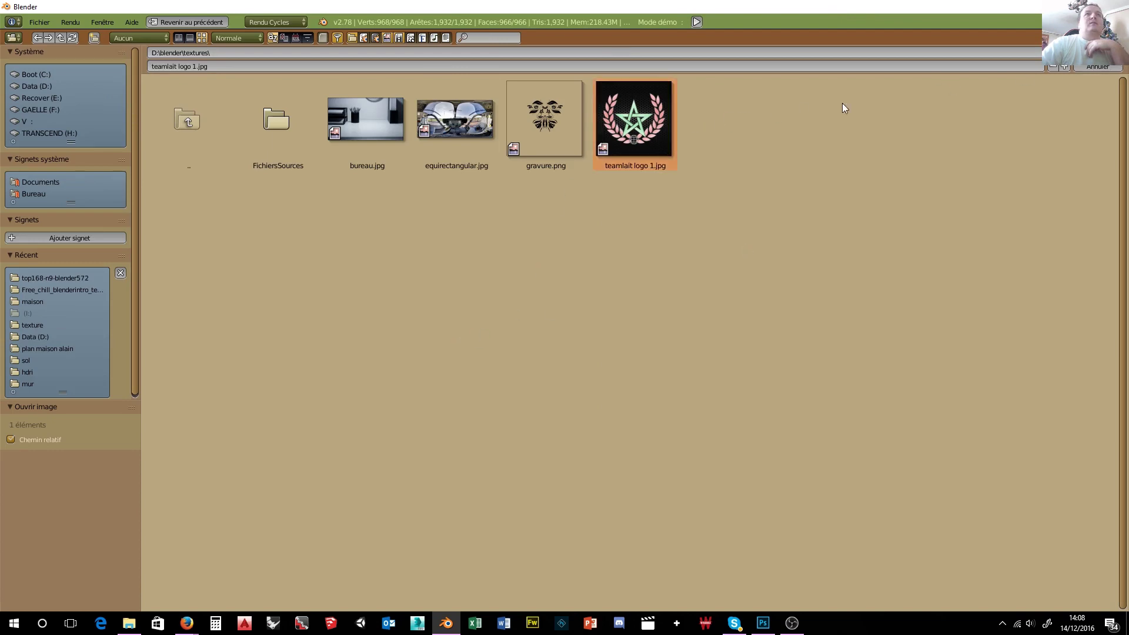
key("Return")
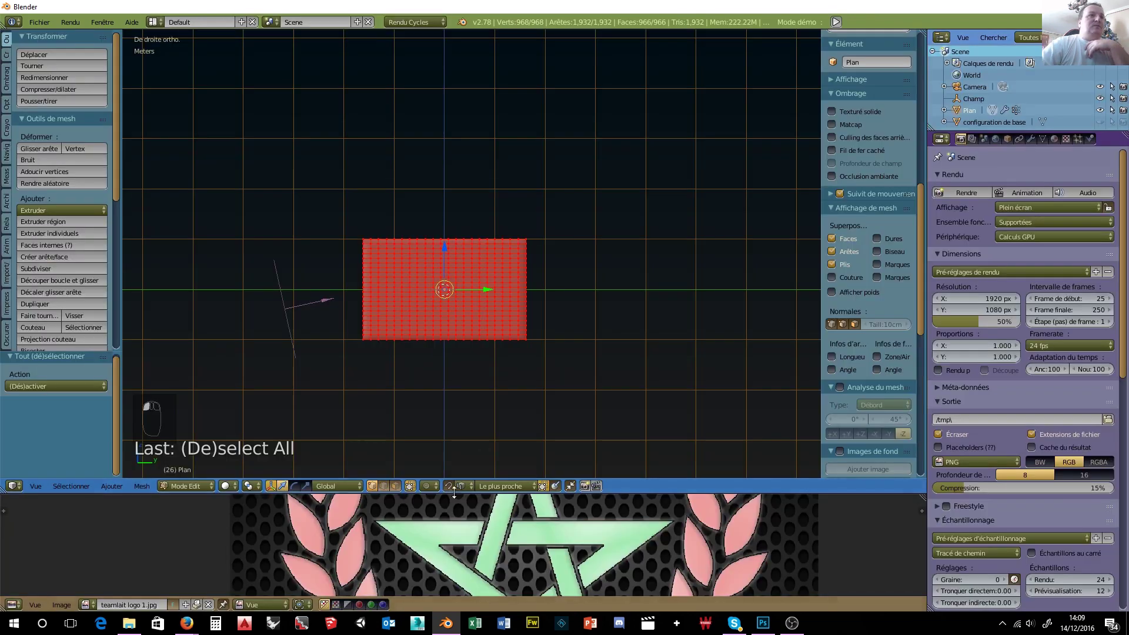
- Enlarge the UV/Image Editor area and unwrap the selected plane mesh with Project From View
scroll(568, 426, "down", 3)
scroll(808, 520, "down", 4)
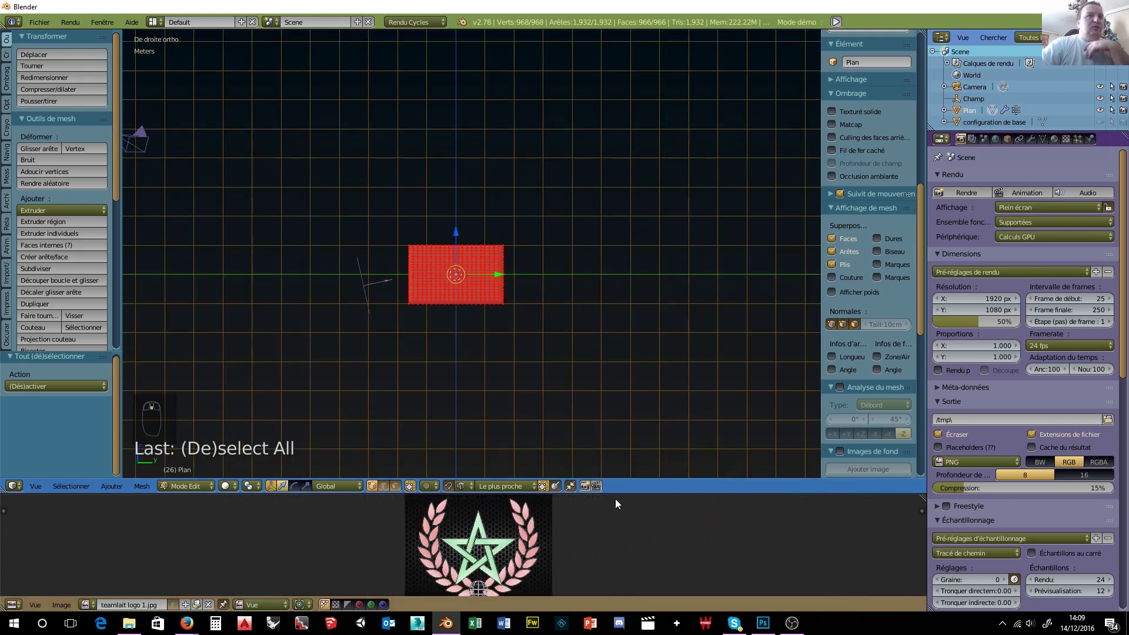
left_click_drag(615, 495, 615, 310)
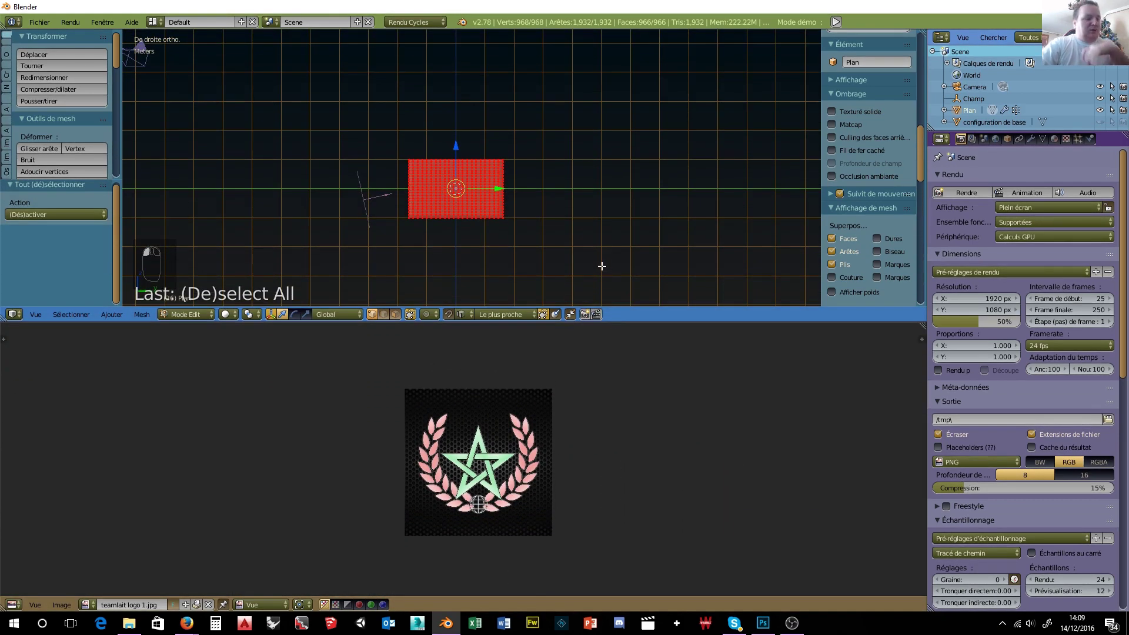
key("u")
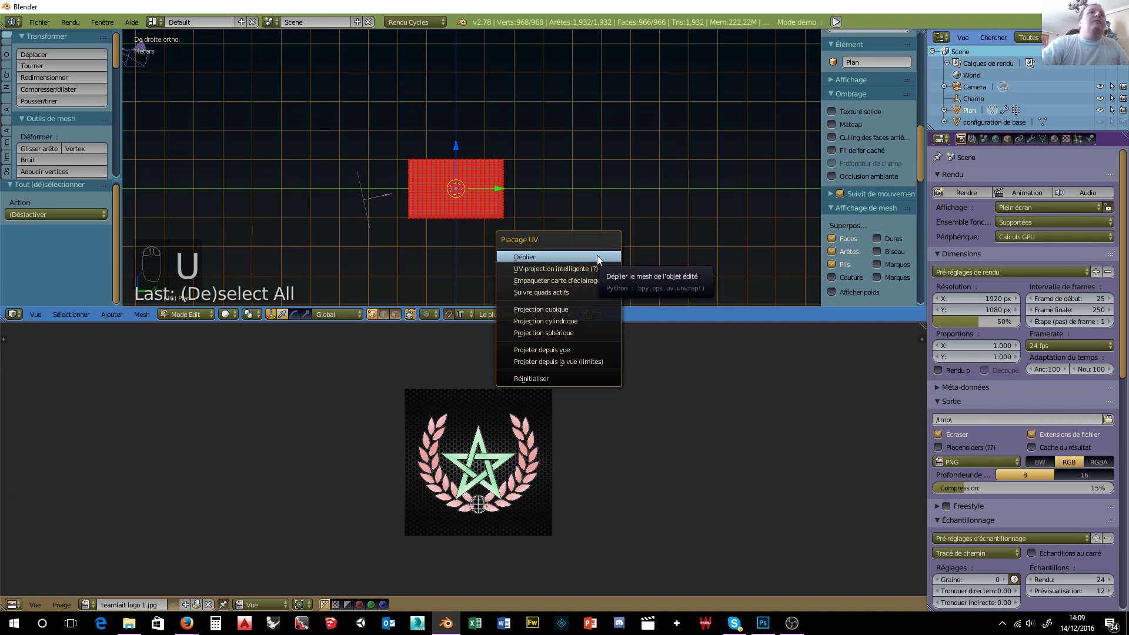
left_click(585, 350)
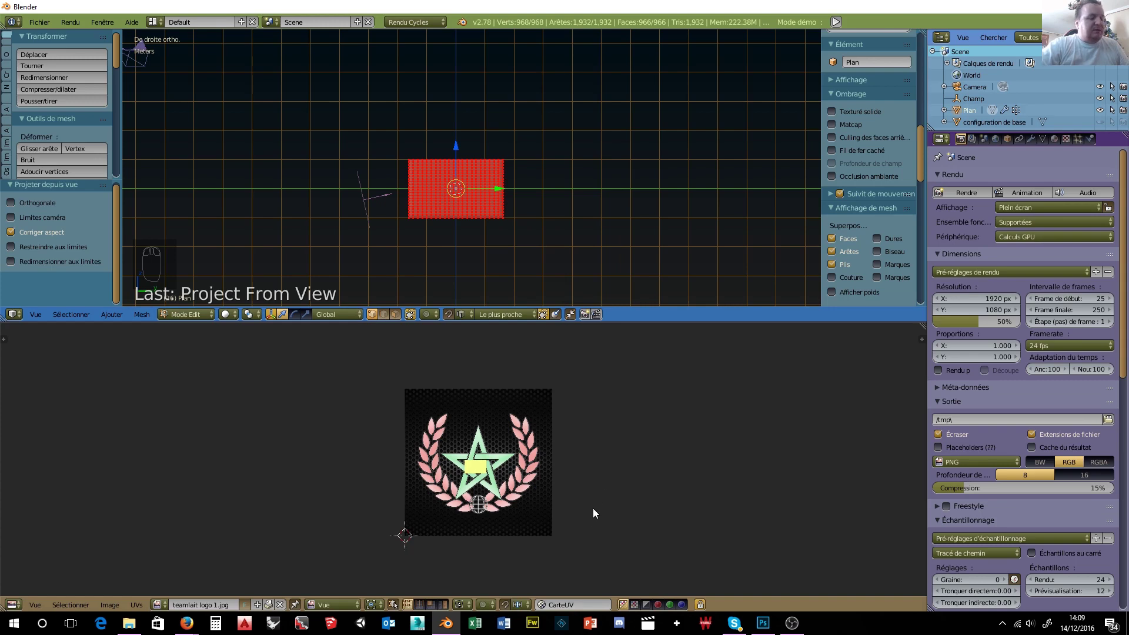
- Scale the UV layout up by about 9.17 and move it about 8 mm in X and 2.4 cm in Y over the logo
key("s")
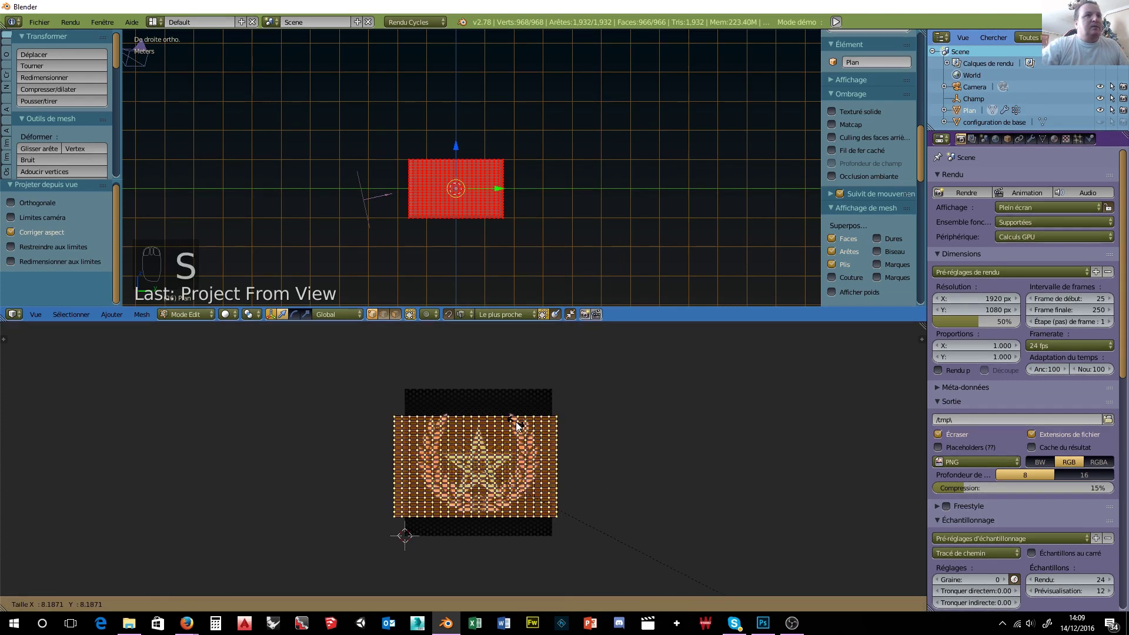
left_click(610, 520)
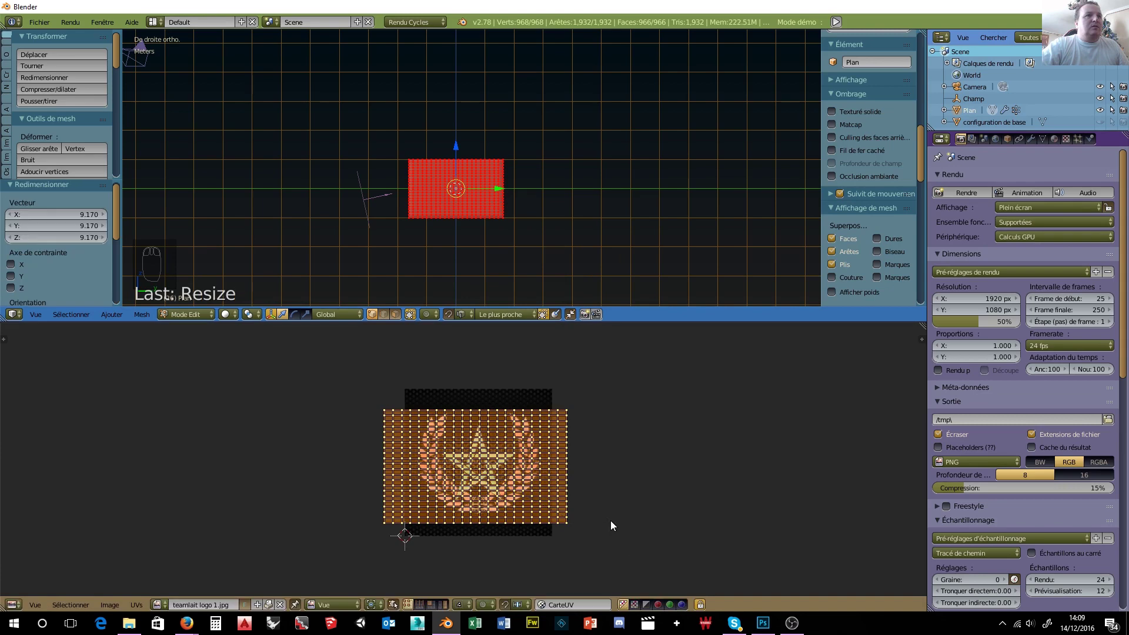
left_click(494, 491)
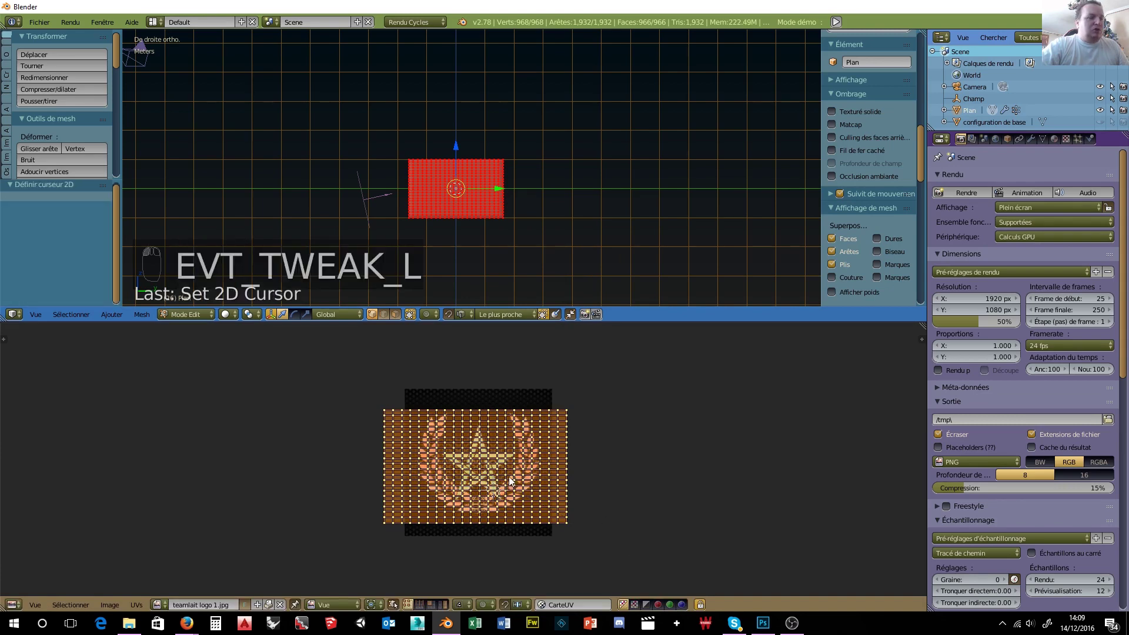
key("g")
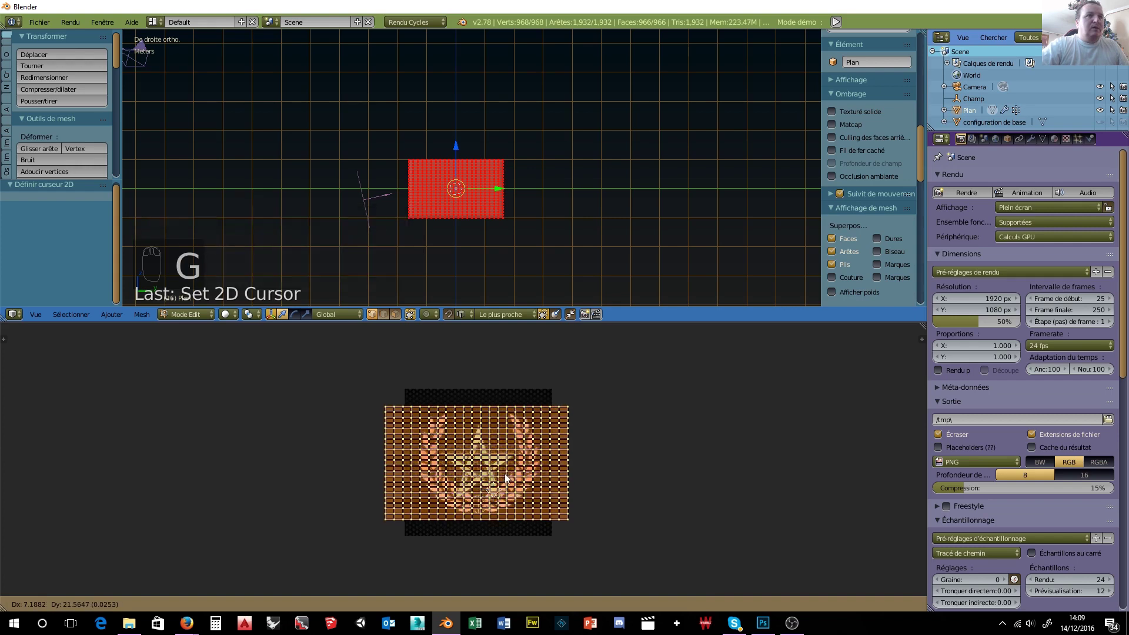
left_click(505, 474)
- Scale the UV layout down by a factor of about 0.9 and nudge it about 4 mm in X to centre it on the logo
key("s")
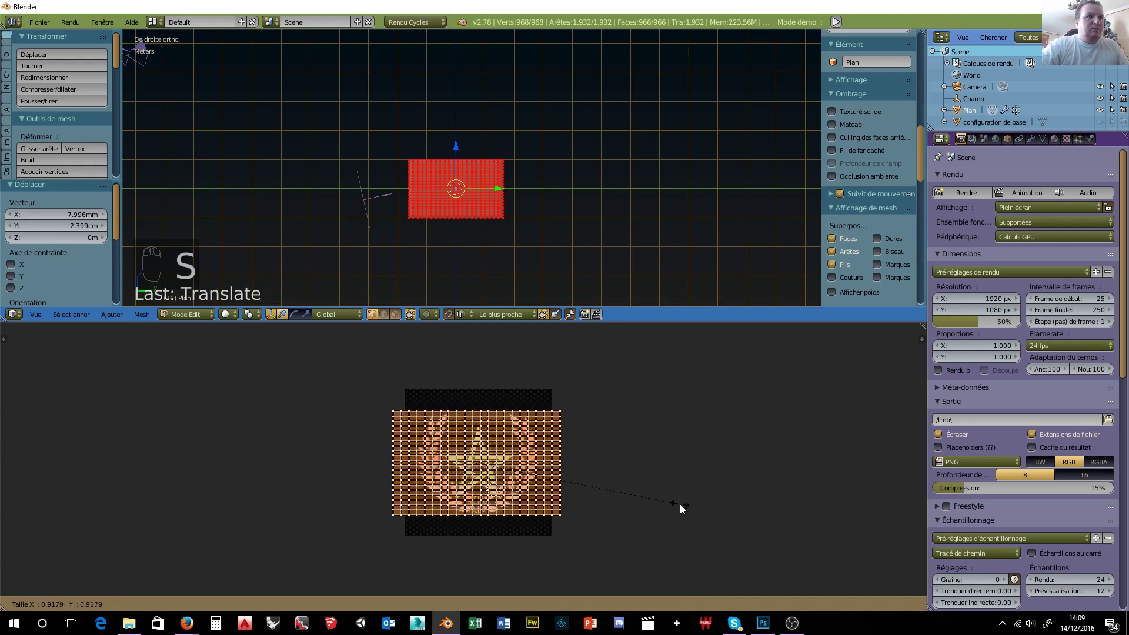
left_click(675, 506)
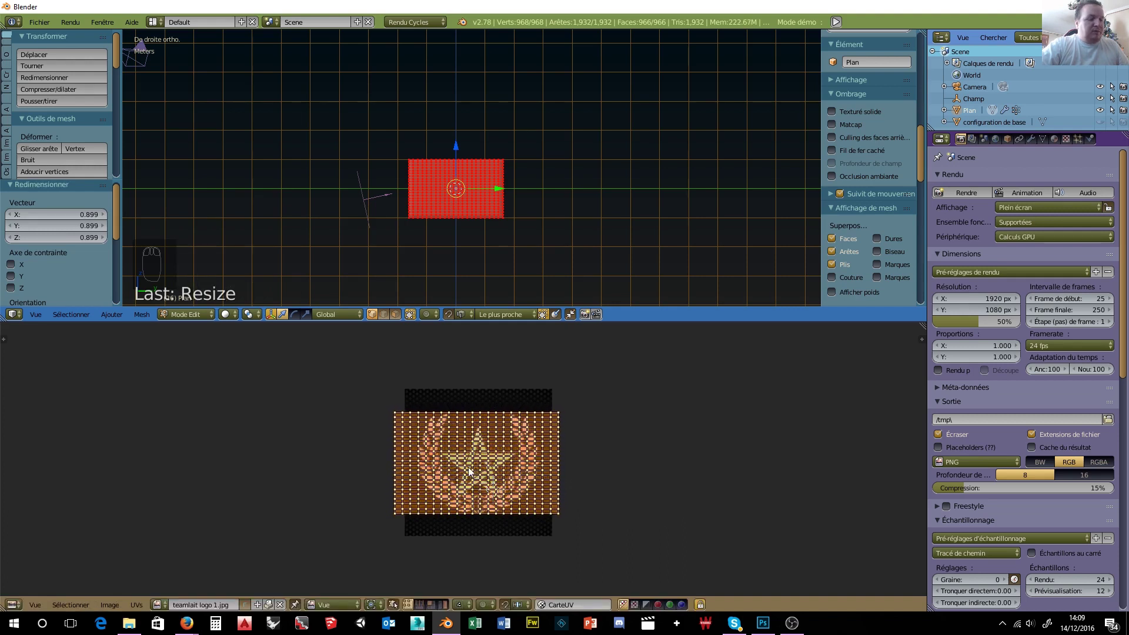
key("g")
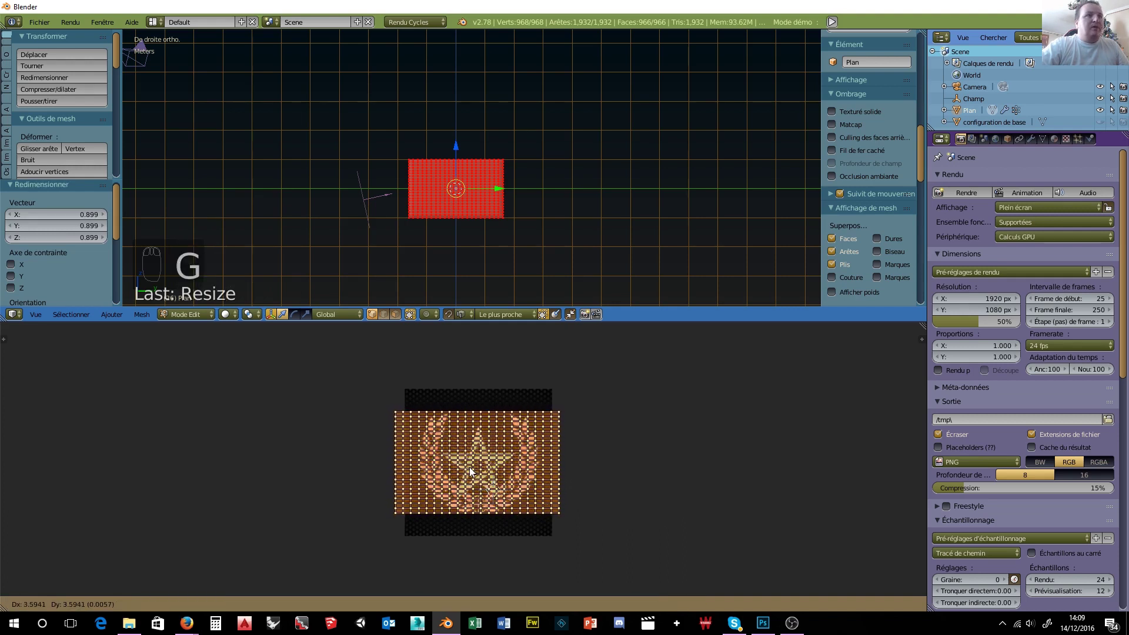
left_click(470, 472)
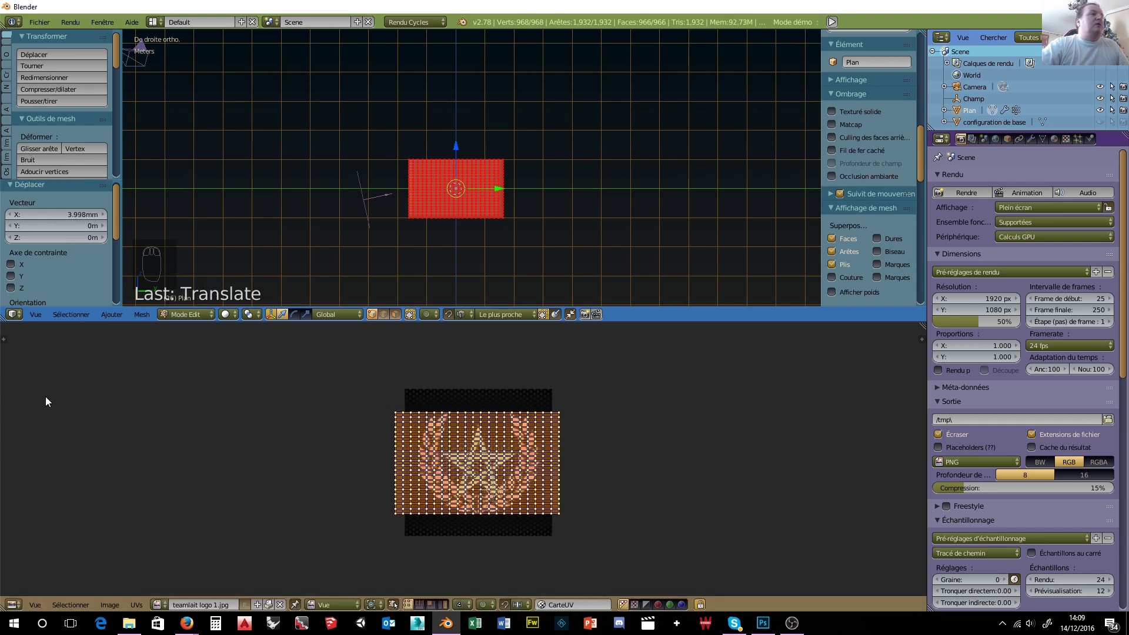
- Change the UV editor area to the Node Editor and create a new plane material, removing its default Diffuse BSDF node
left_click(13, 604)
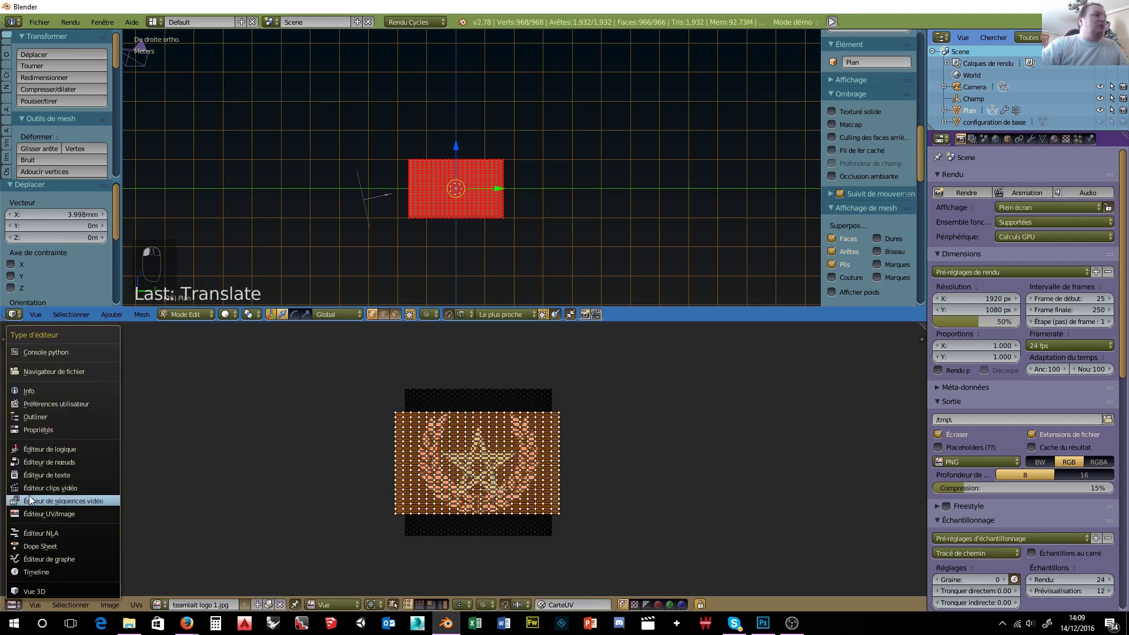
left_click(50, 462)
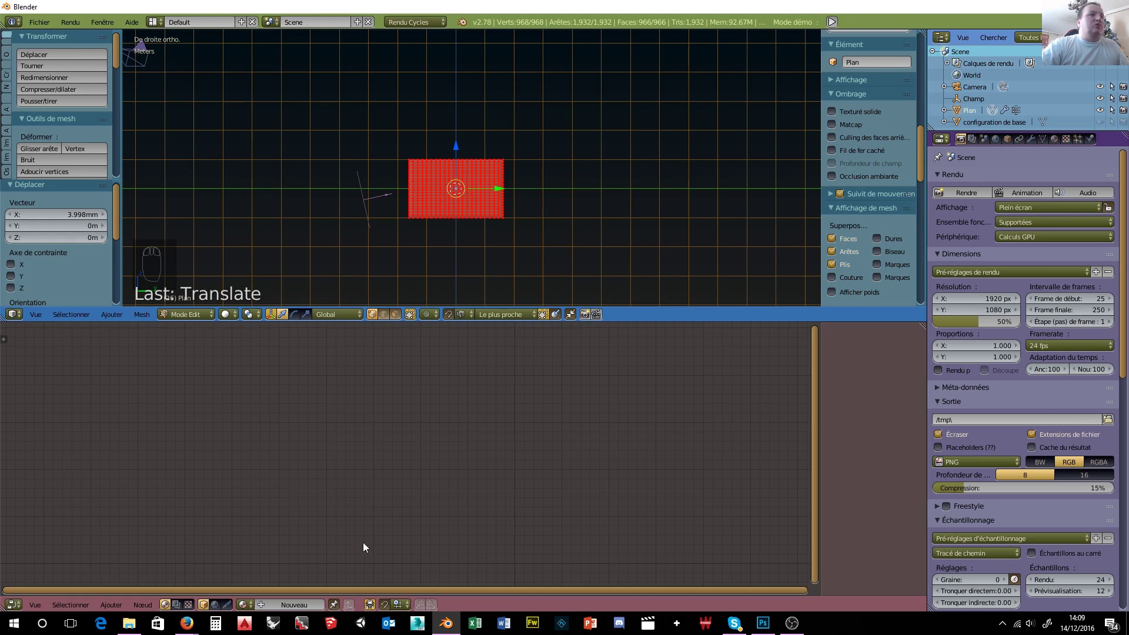
left_click(276, 606)
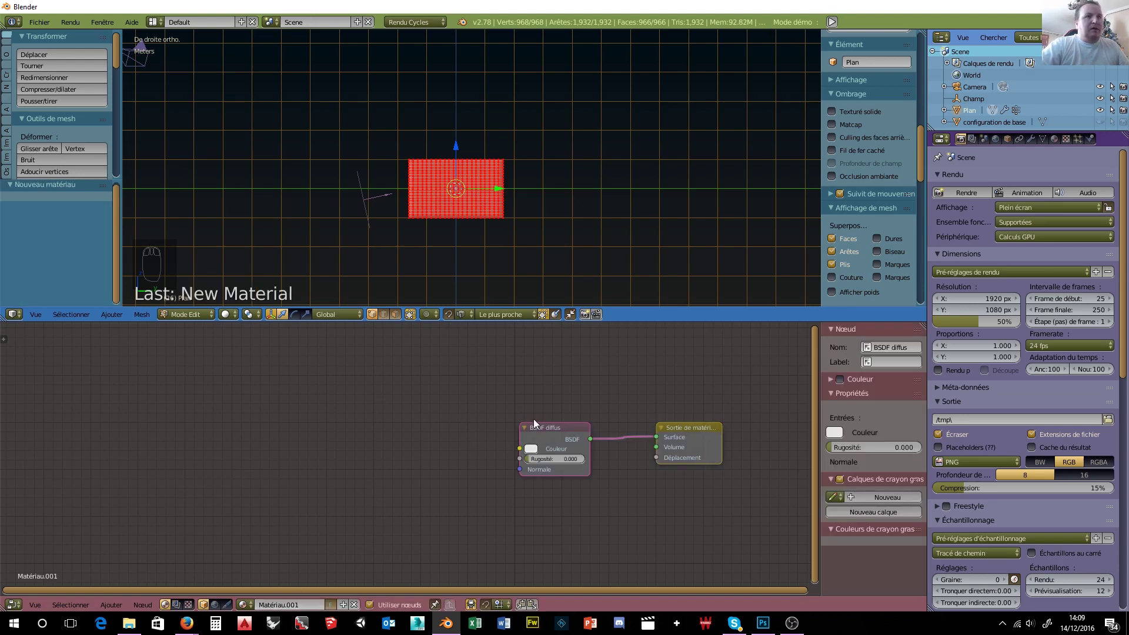
left_click_drag(534, 421, 512, 412)
key("Delete")
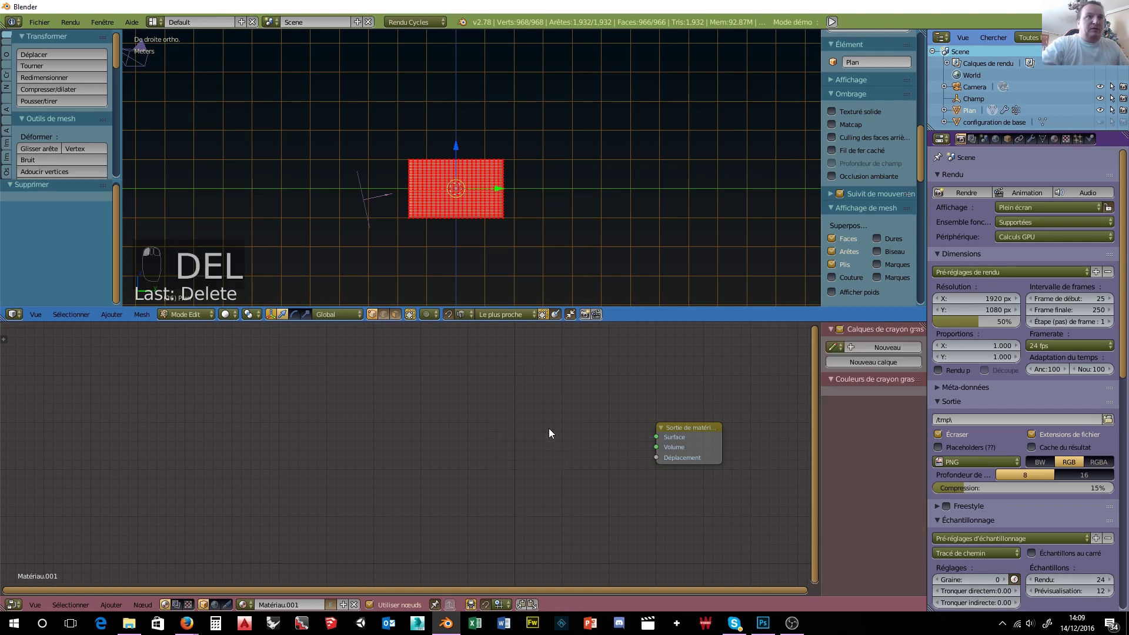
- Add the RBP Non Méta group node, link its shader to the material output's Surface, and place it further away from the output
key("shift+a")
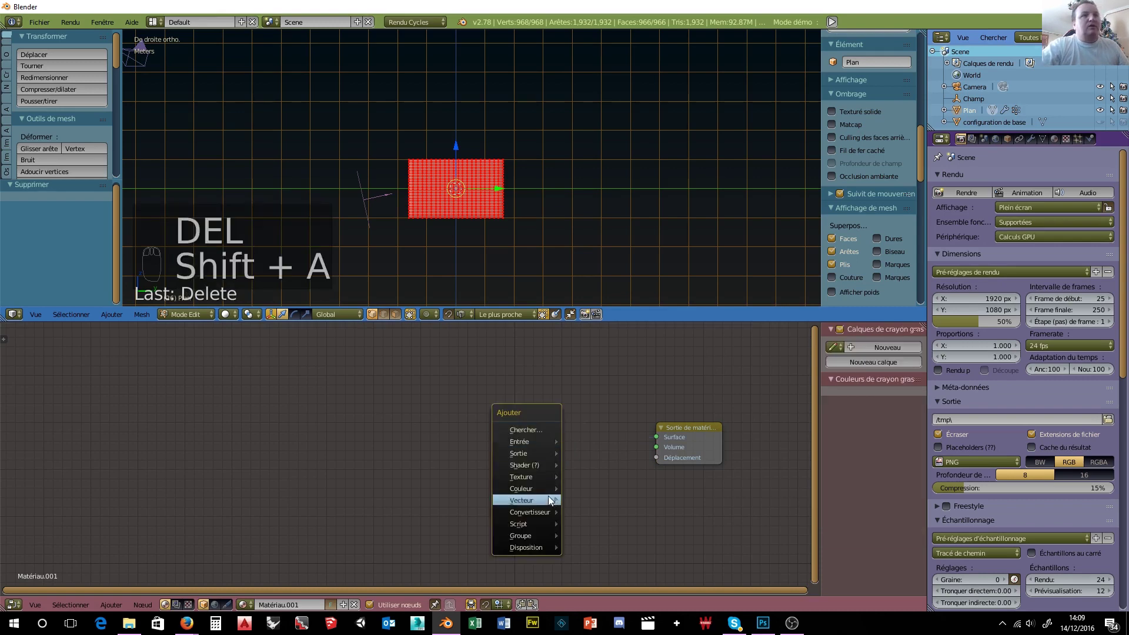
mouse_move(537, 534)
left_click(623, 510)
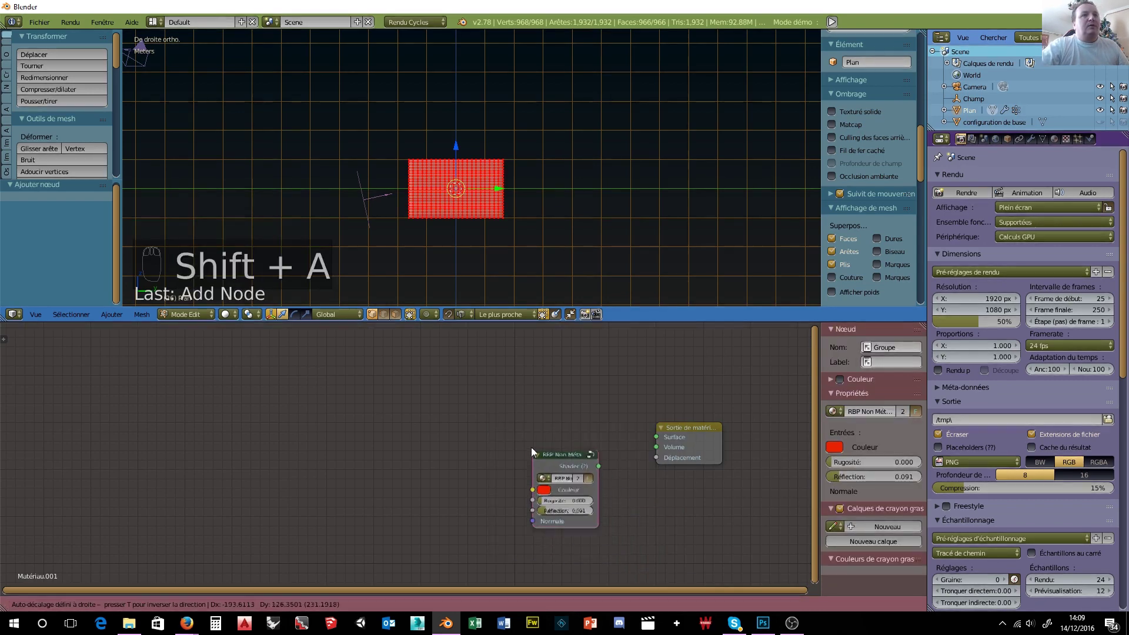
left_click(522, 441)
left_click_drag(591, 452, 656, 437)
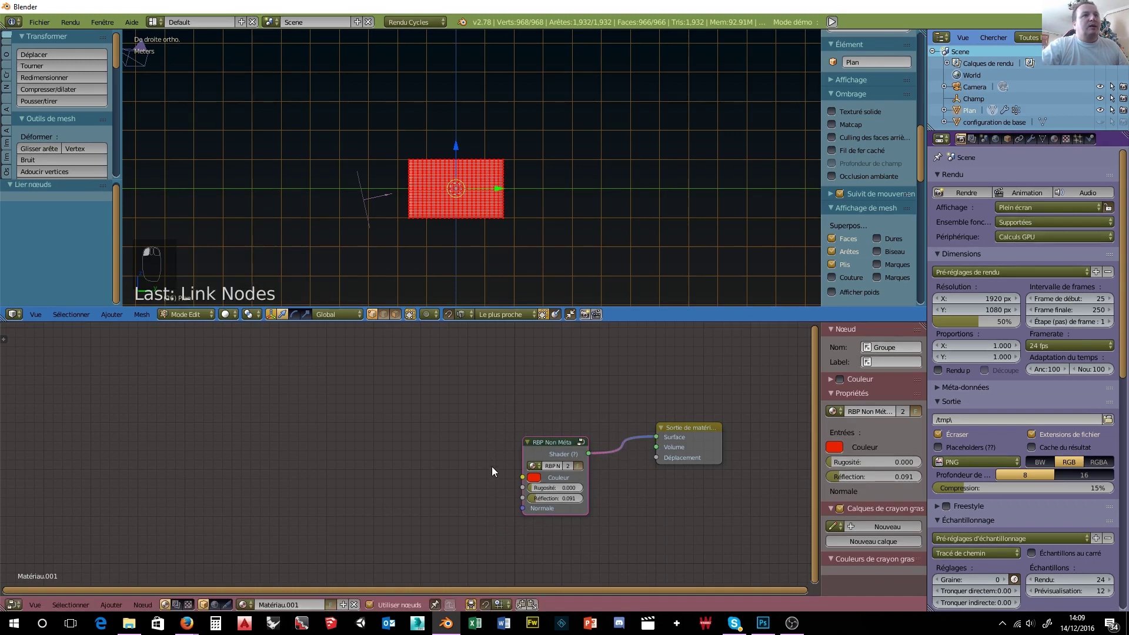
left_click(538, 442)
left_click_drag(538, 443, 506, 411)
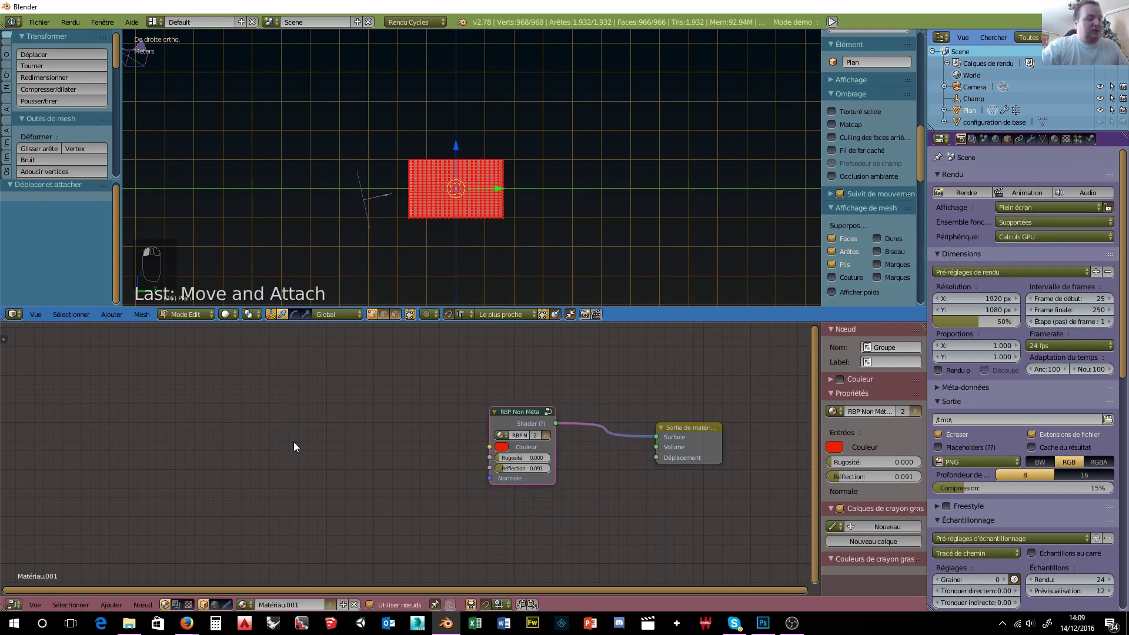
- Add an Image Texture node before the RBP Non Méta group and link its colour output to the group's colour input
key("shift+a")
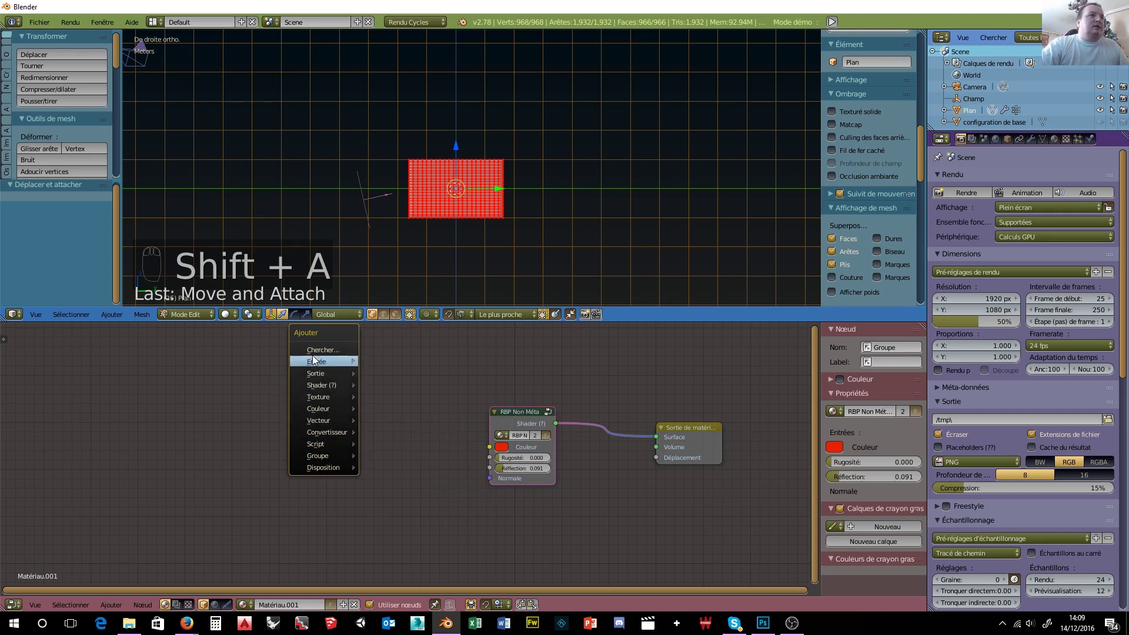
mouse_move(321, 435)
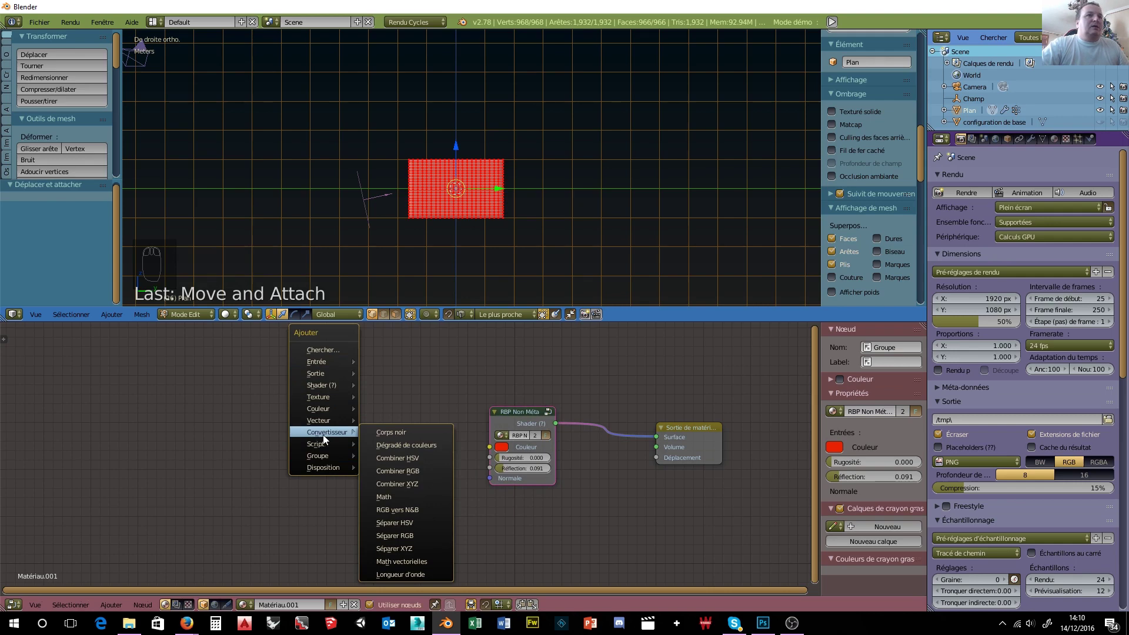
mouse_move(337, 398)
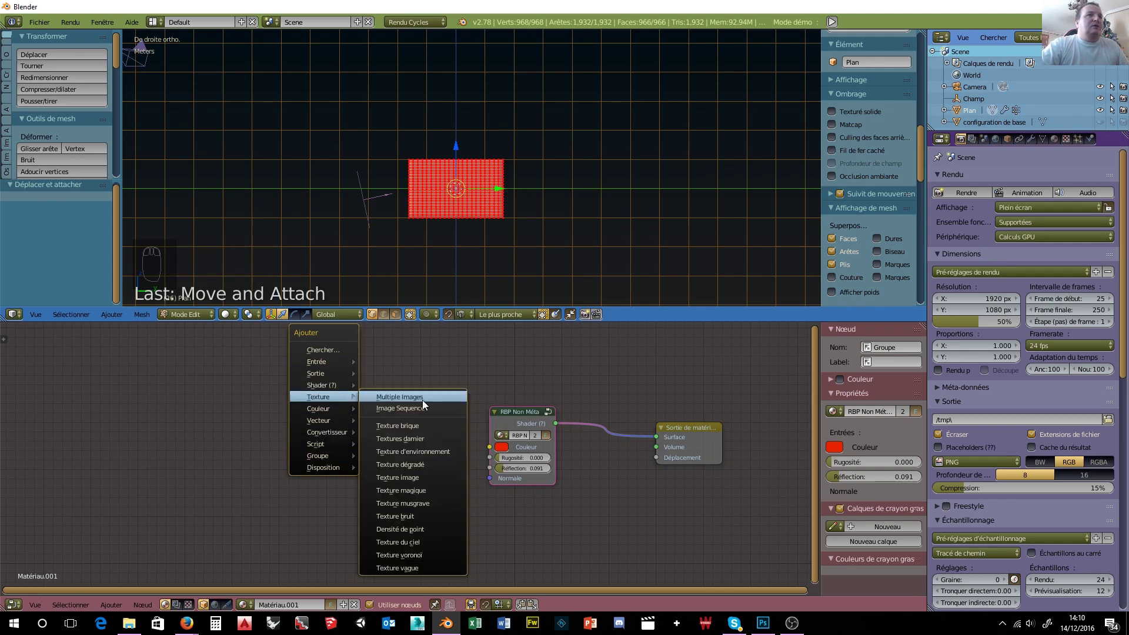
left_click(425, 478)
left_click(315, 391)
left_click_drag(386, 407, 488, 447)
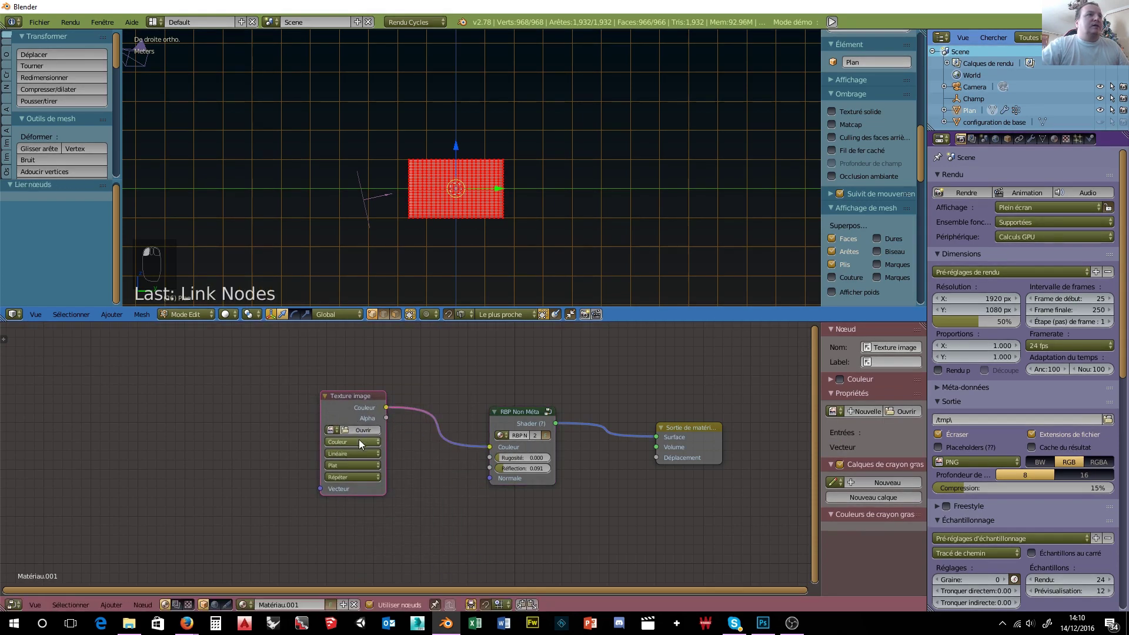
- Load teamlait logo 1.jpg from the recent textures folder into the Image Texture node
left_click(354, 430)
left_click(36, 279)
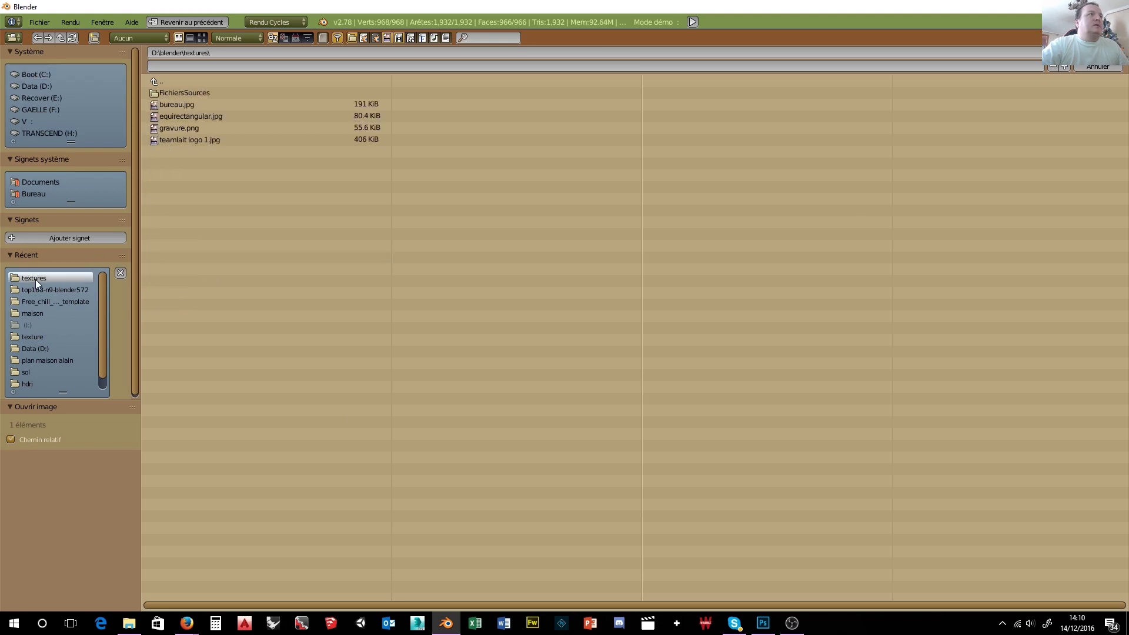
left_click(196, 140)
left_click(1085, 36)
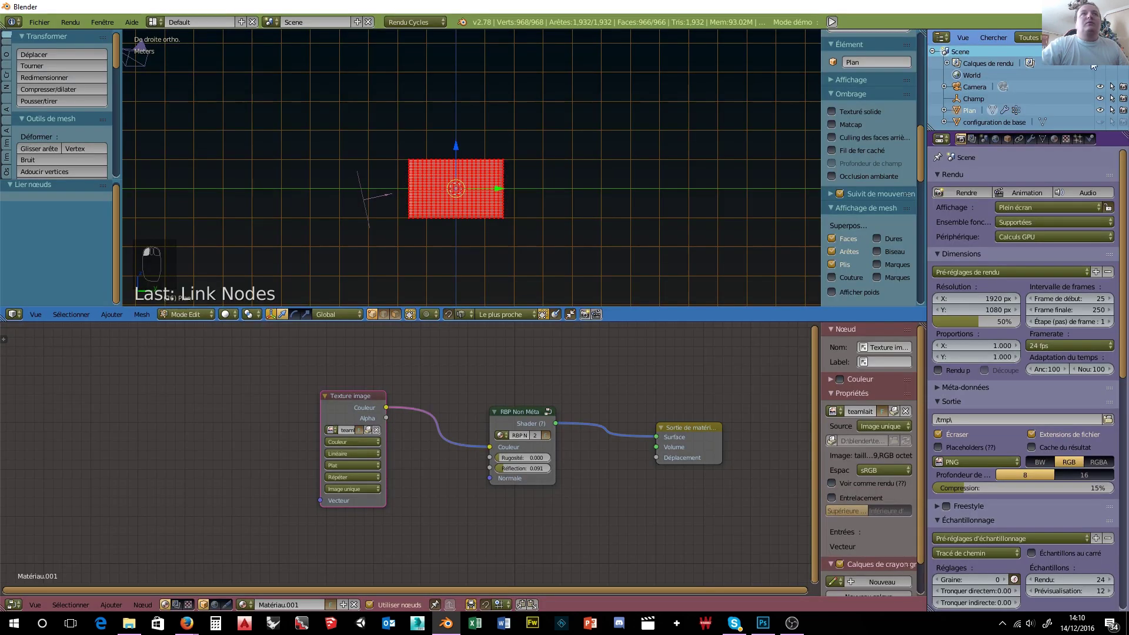
- Preview the logo on the flag with Texture viewport shading and return the 3D view to Solid shading
left_click(237, 313)
left_click(248, 261)
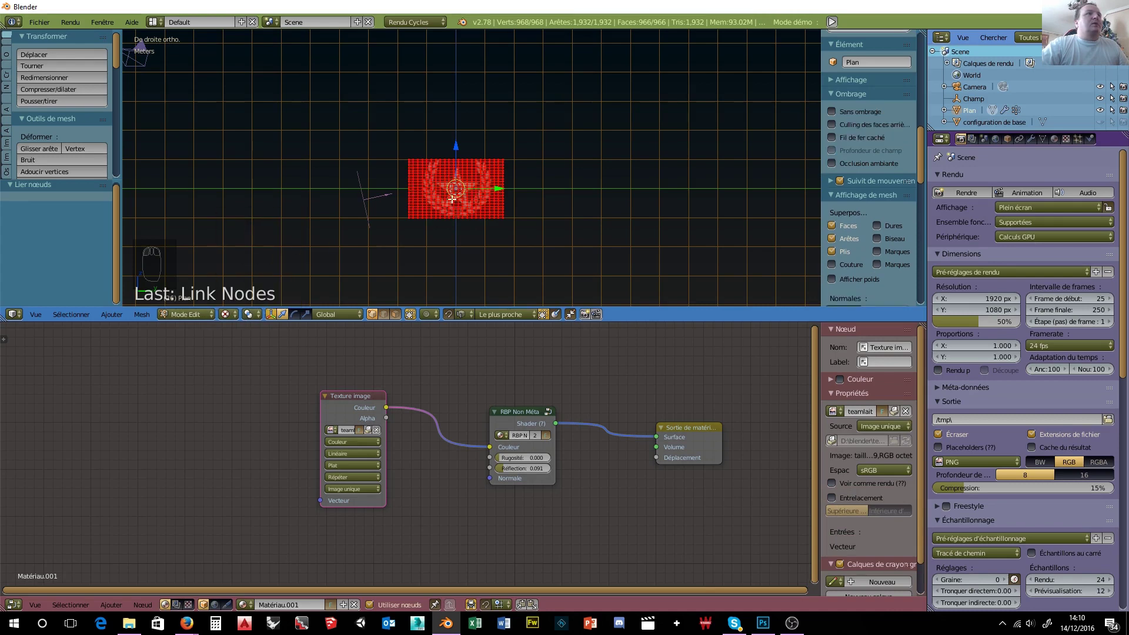
left_click(232, 312)
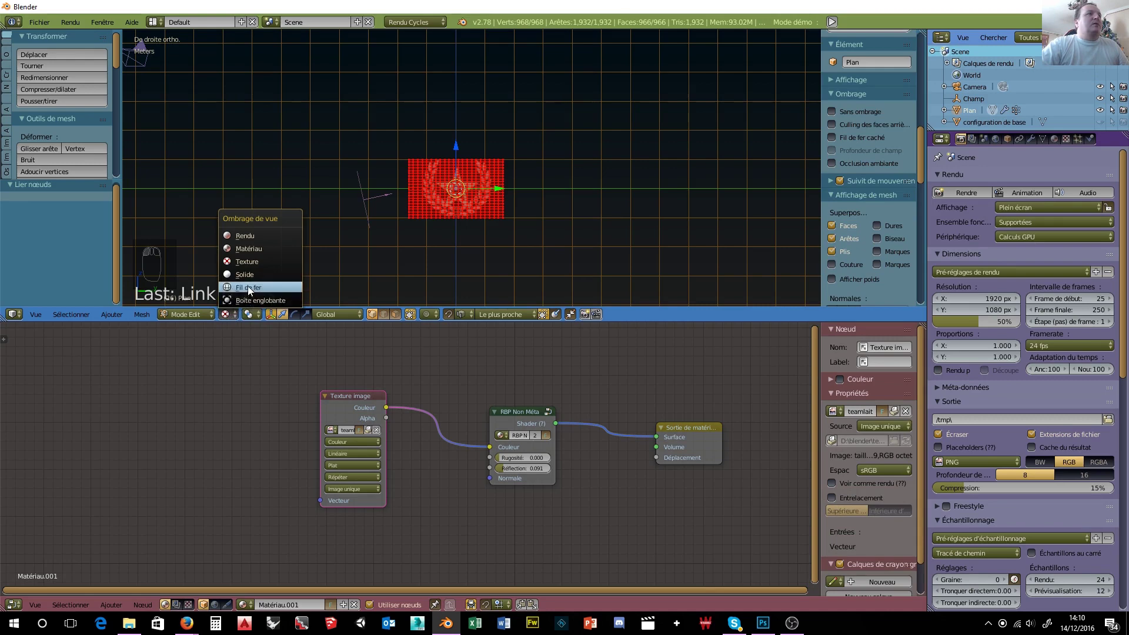
left_click(244, 274)
- Return the flag to Object Mode and enlarge the 3D view area by shrinking the Node Editor below it
left_click(194, 314)
left_click(197, 301)
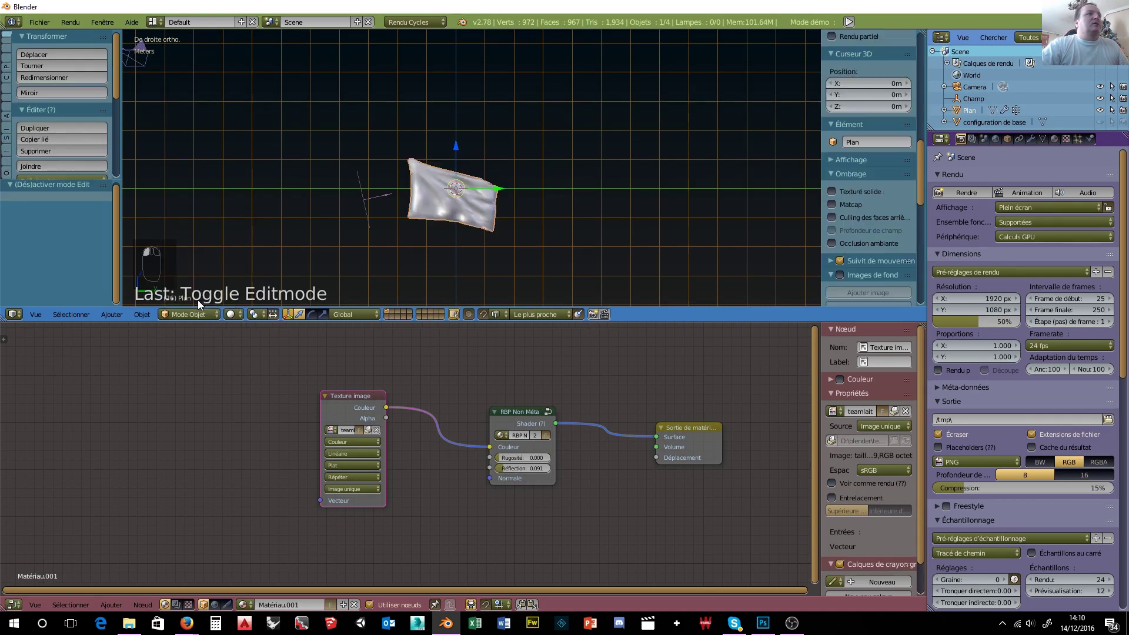
left_click_drag(543, 322, 542, 550)
scroll(475, 427, "up", 4)
scroll(481, 419, "down", 5)
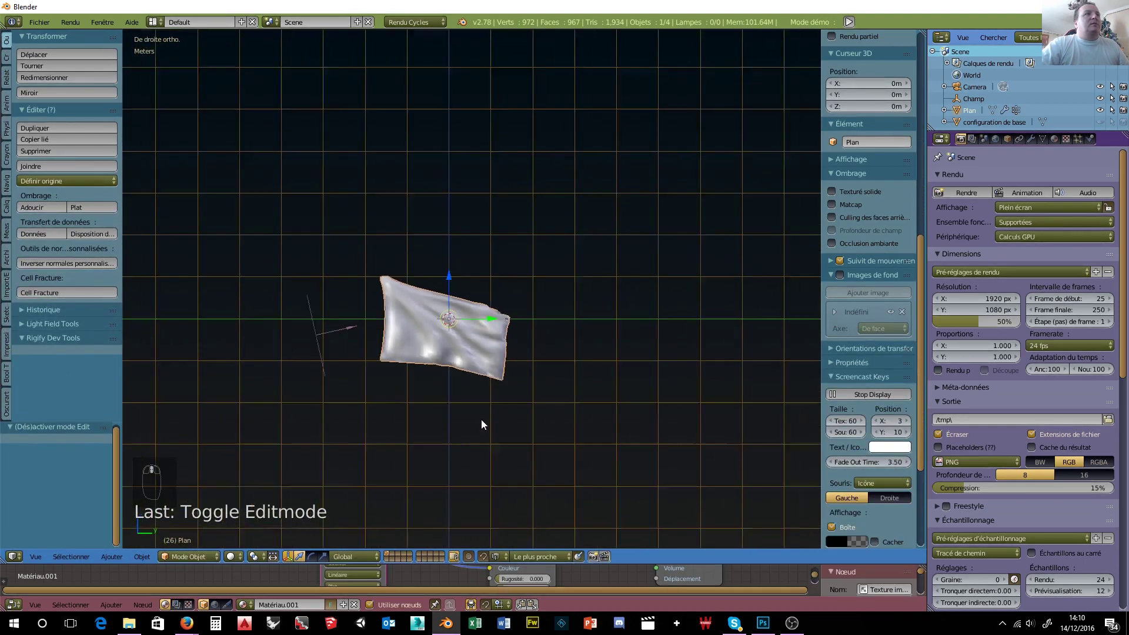
- Select the camera and align it to a slightly angled view of the flag
right_click(183, 192)
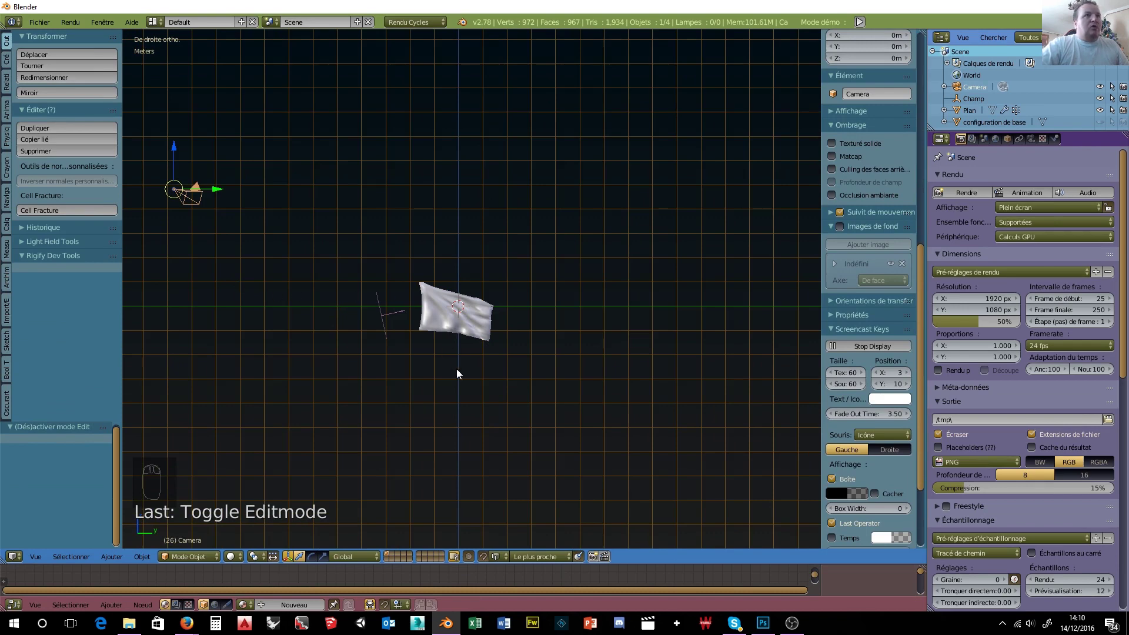
mouse_move(456, 369)
middle_mouse_down()
mouse_move(497, 370)
mouse_move(500, 382)
mouse_move(462, 378)
middle_mouse_up()
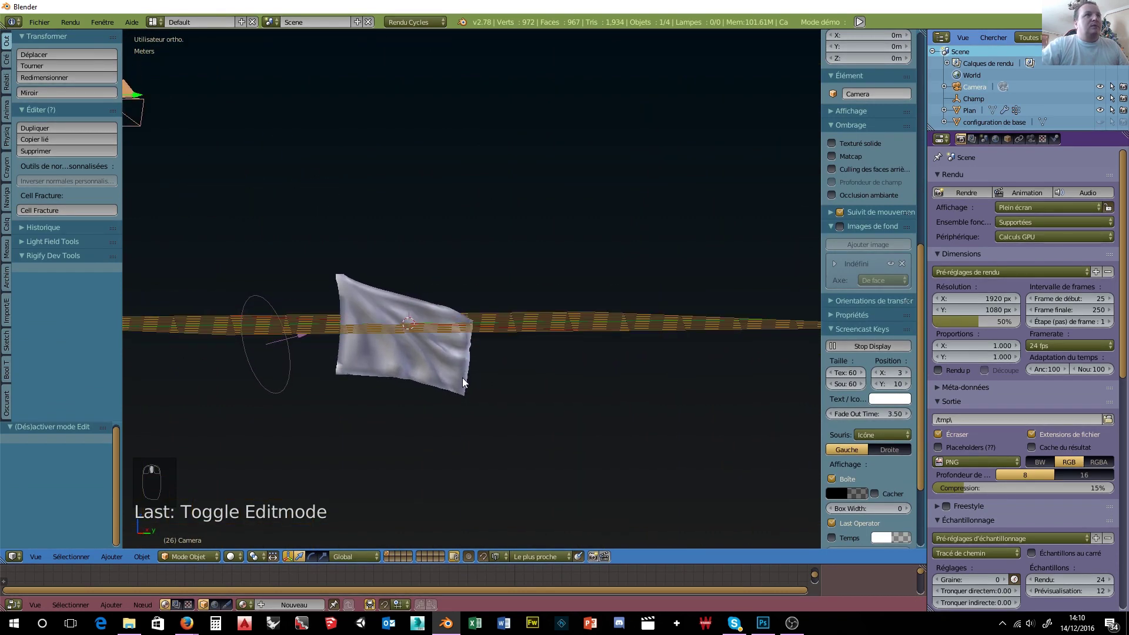
key("ctrl+alt+KP_0")
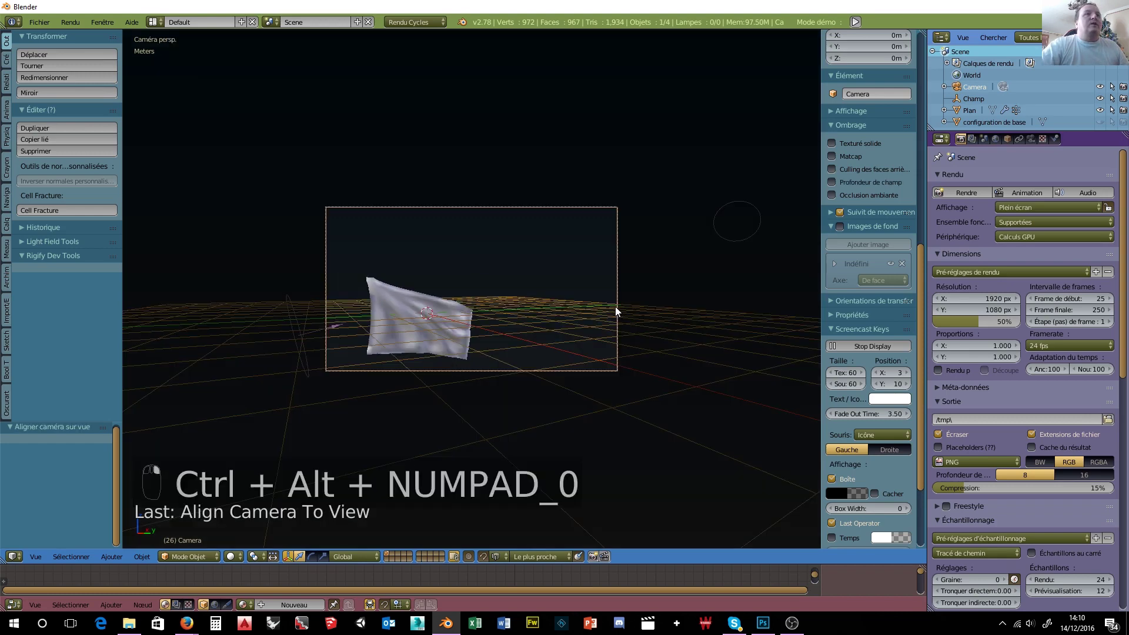
- Lock the camera to the view and reframe it so the flag fills the centre of the camera frame
scroll(867, 153, "up", 10)
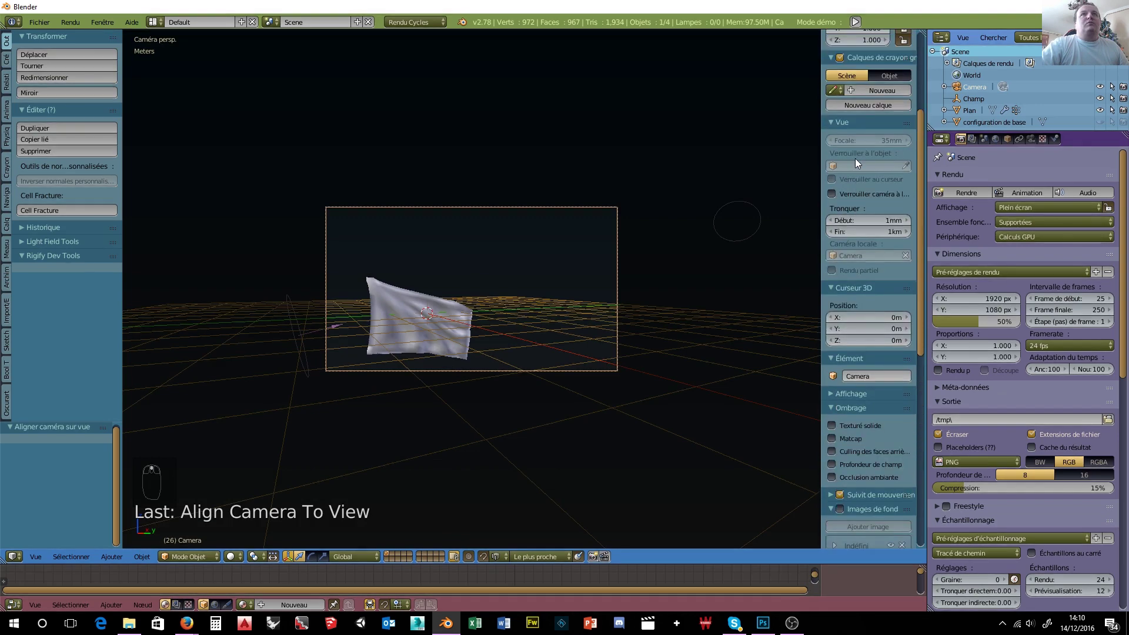
left_click(831, 194)
middle_click_drag(534, 288, 557, 292)
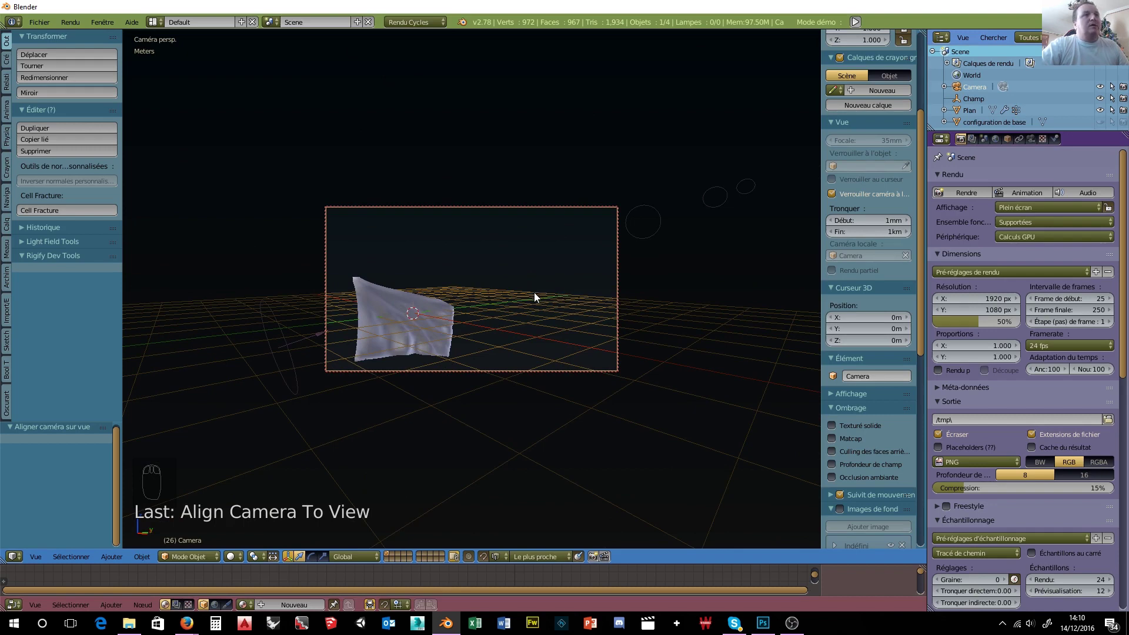
middle_click_drag(456, 305, 523, 260)
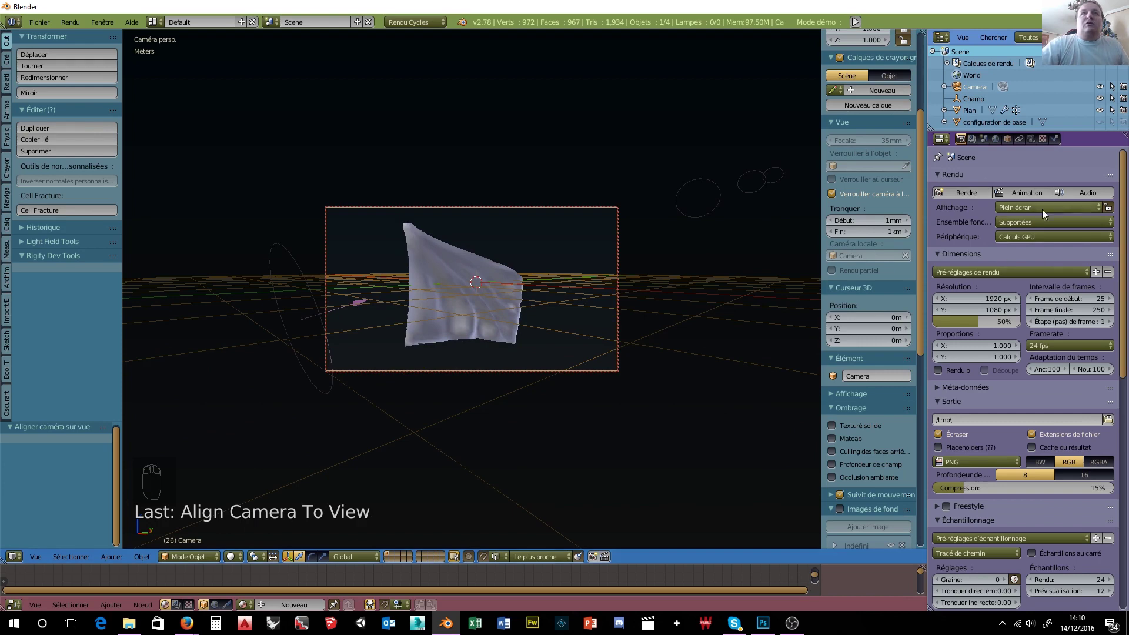
- Browse for the render output location and go to the blender folder on the D: drive
left_click(1108, 420)
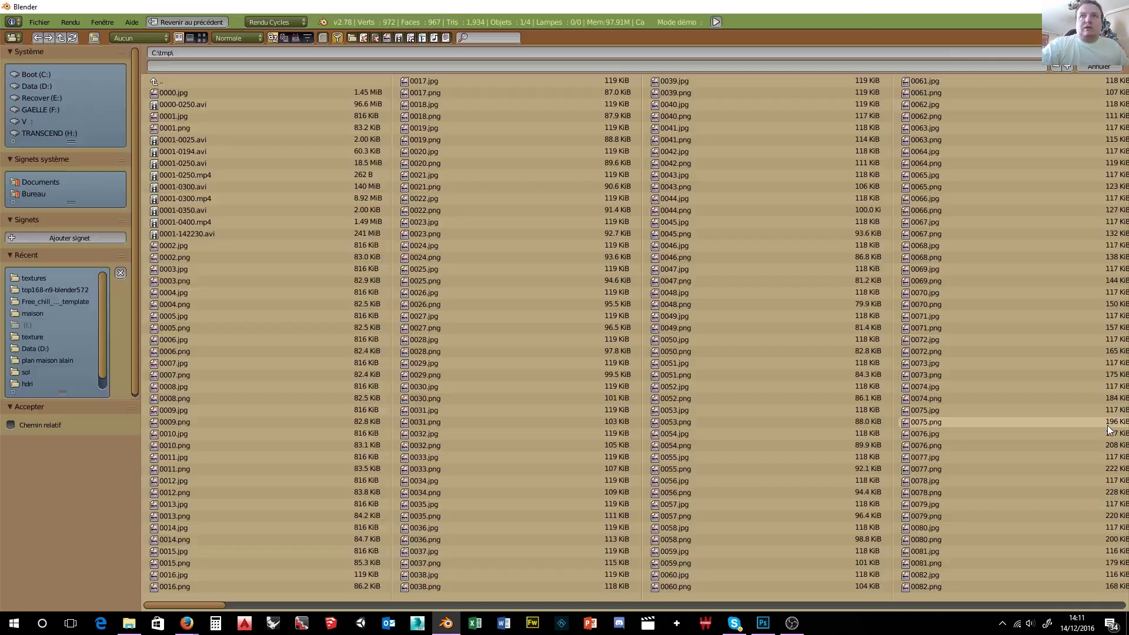
left_click(47, 85)
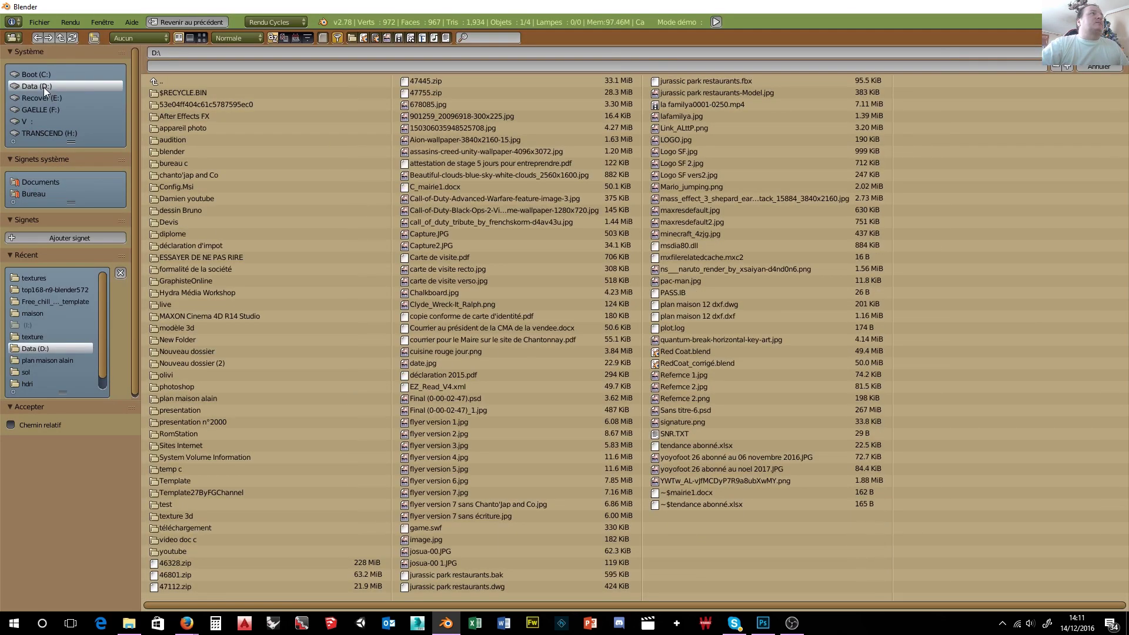
left_click(200, 53)
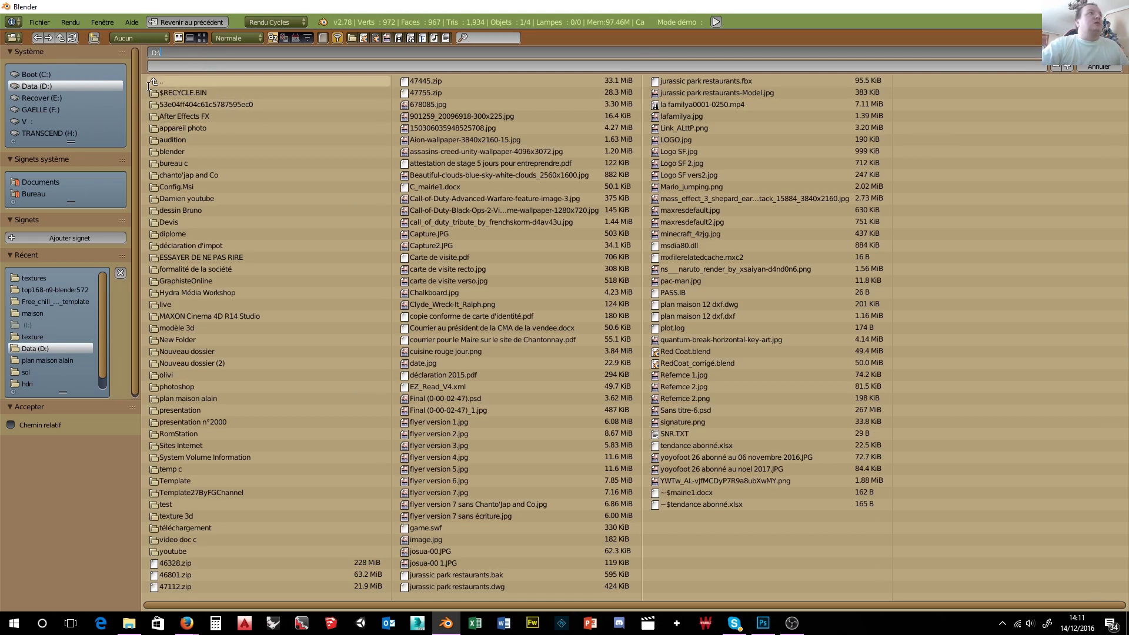
left_click(179, 153)
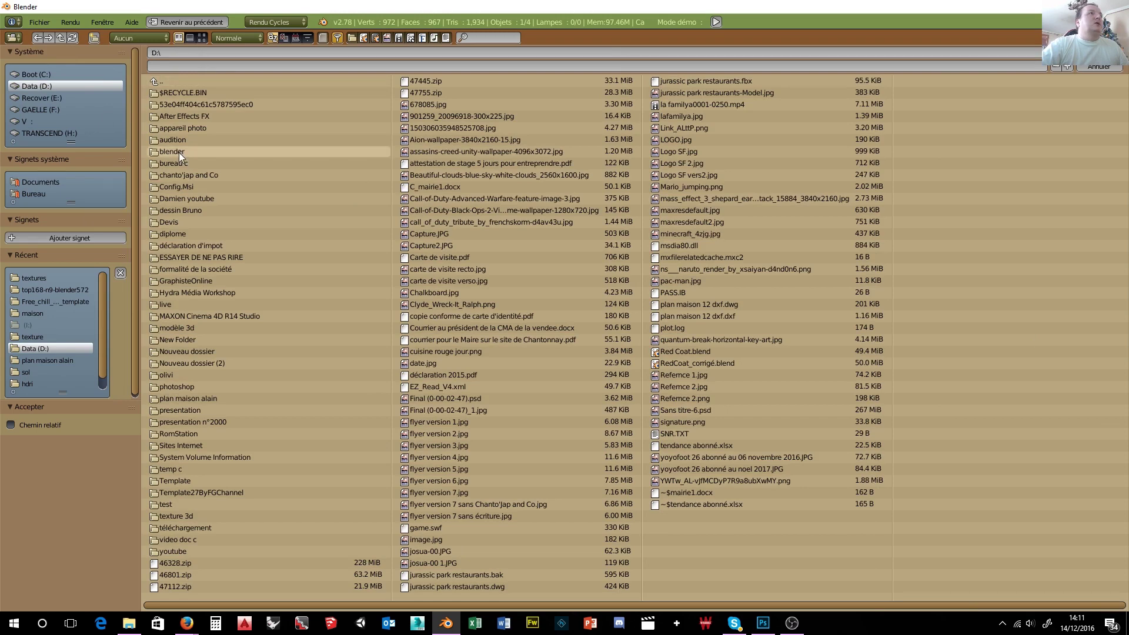
left_click(178, 152)
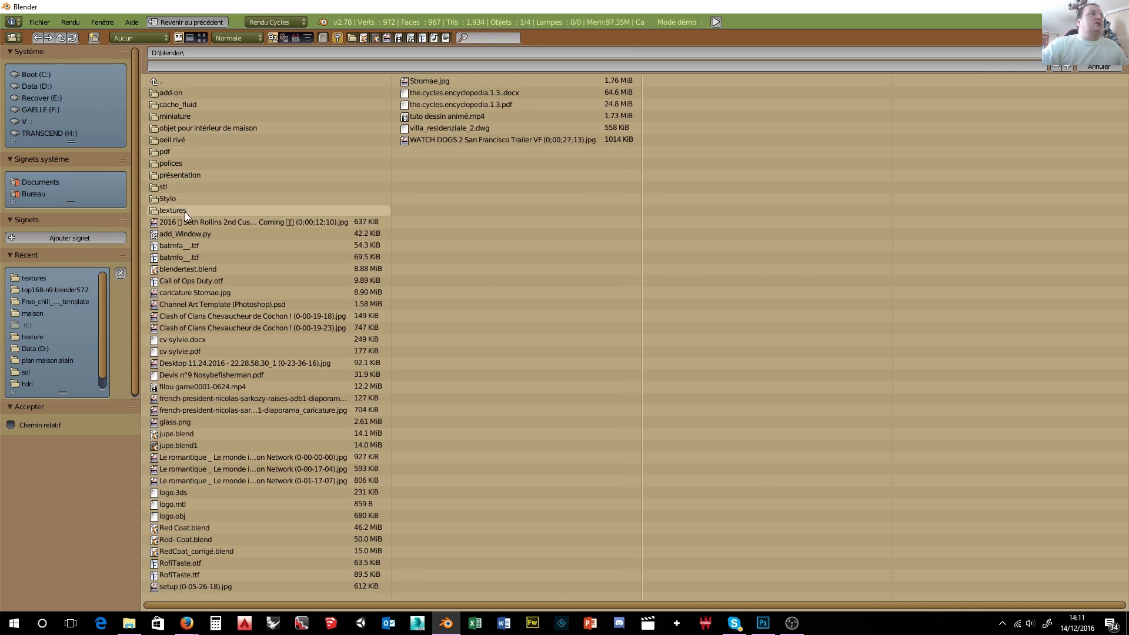
- Create a folder named animation drapea inside D:\blender
left_click(207, 52)
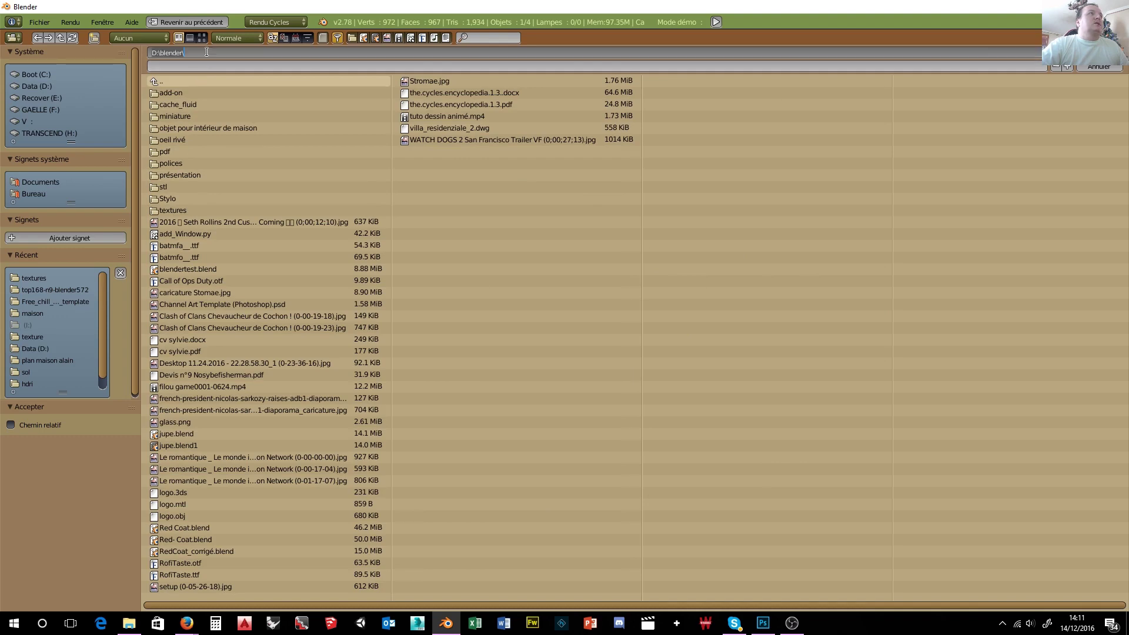
left_click(97, 37)
left_click(97, 38)
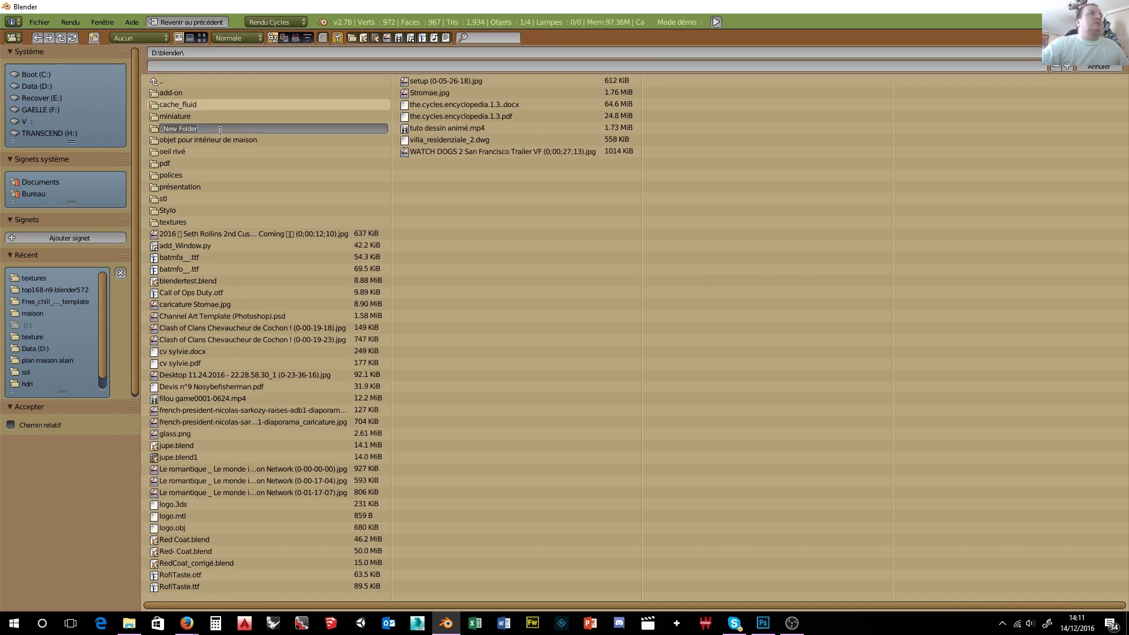
type("animation dra")
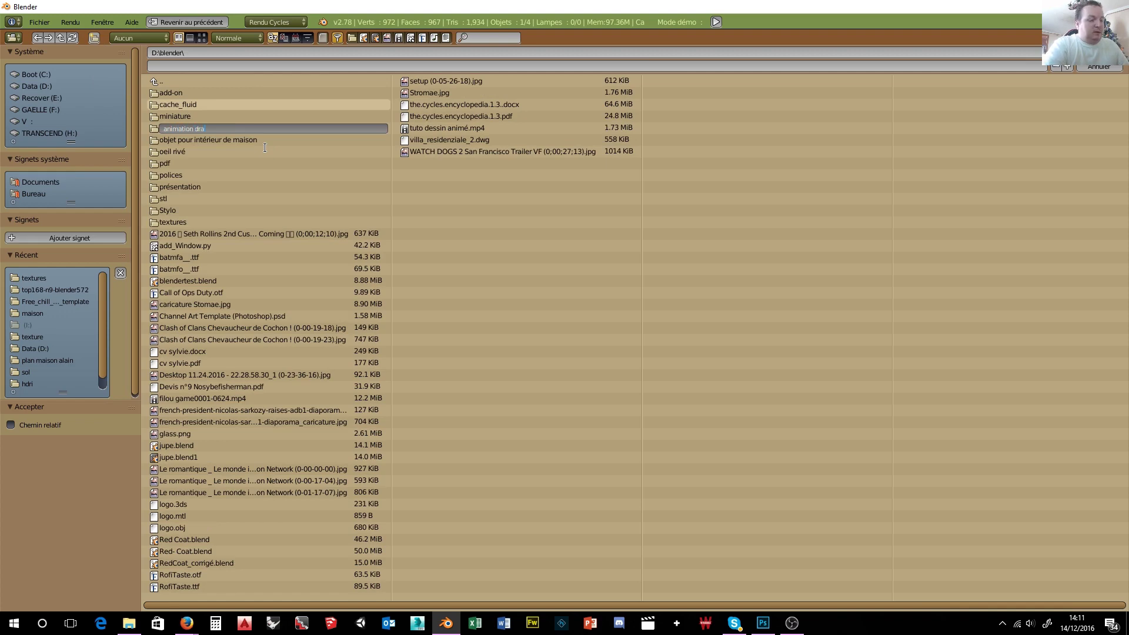
type("pea")
key("Return")
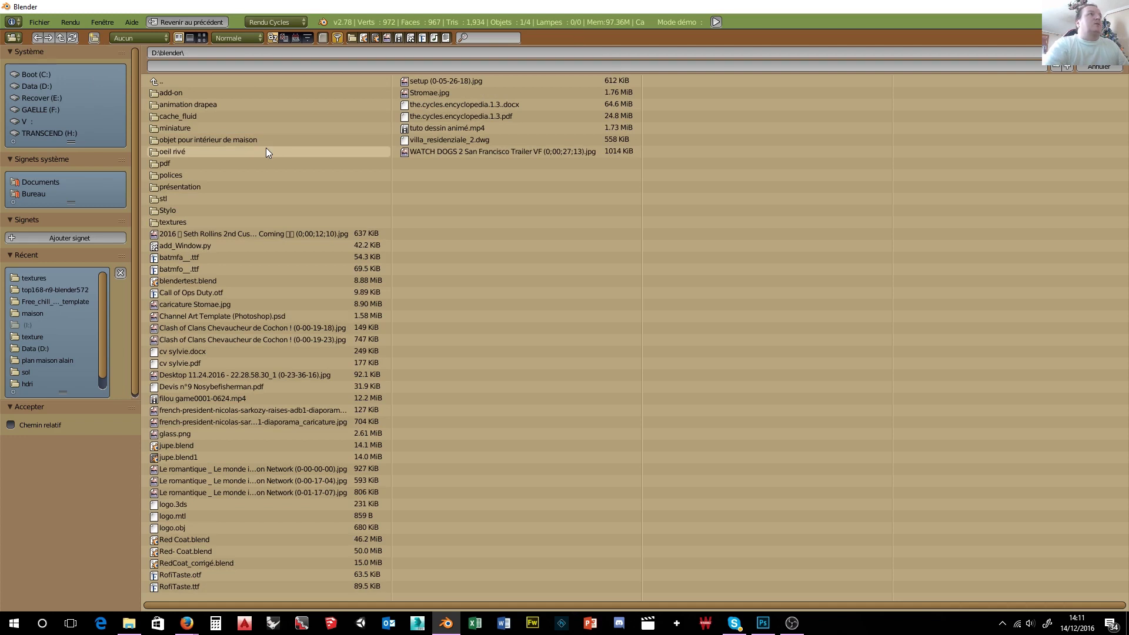
- Set the render output to the file name drap inside the animation drapea folder and accept the path
left_click(186, 105)
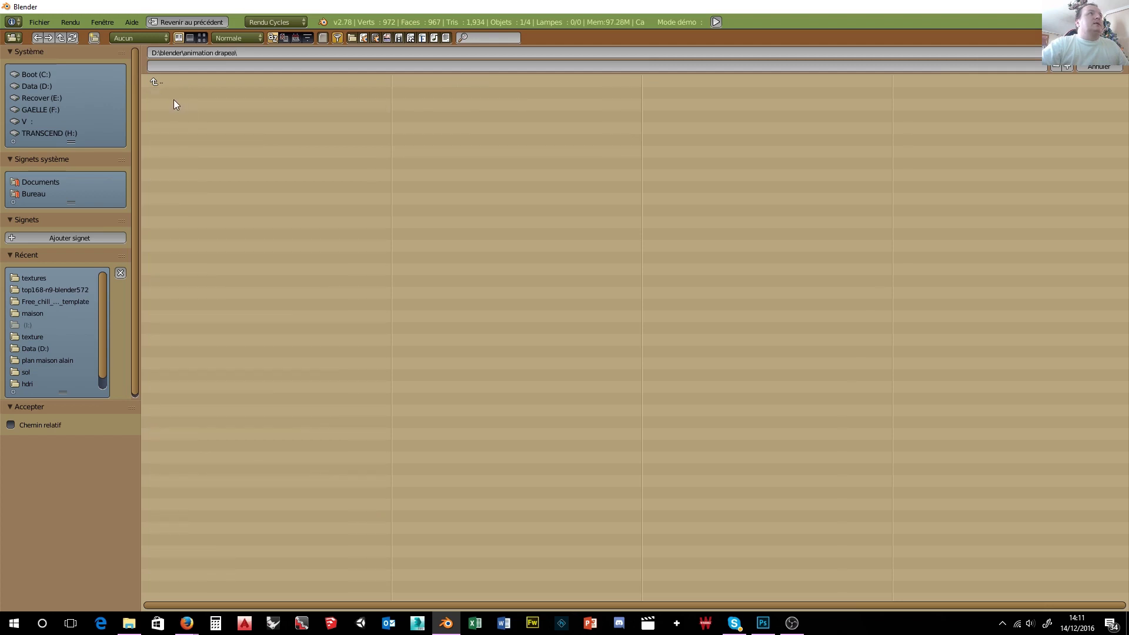
left_click(174, 66)
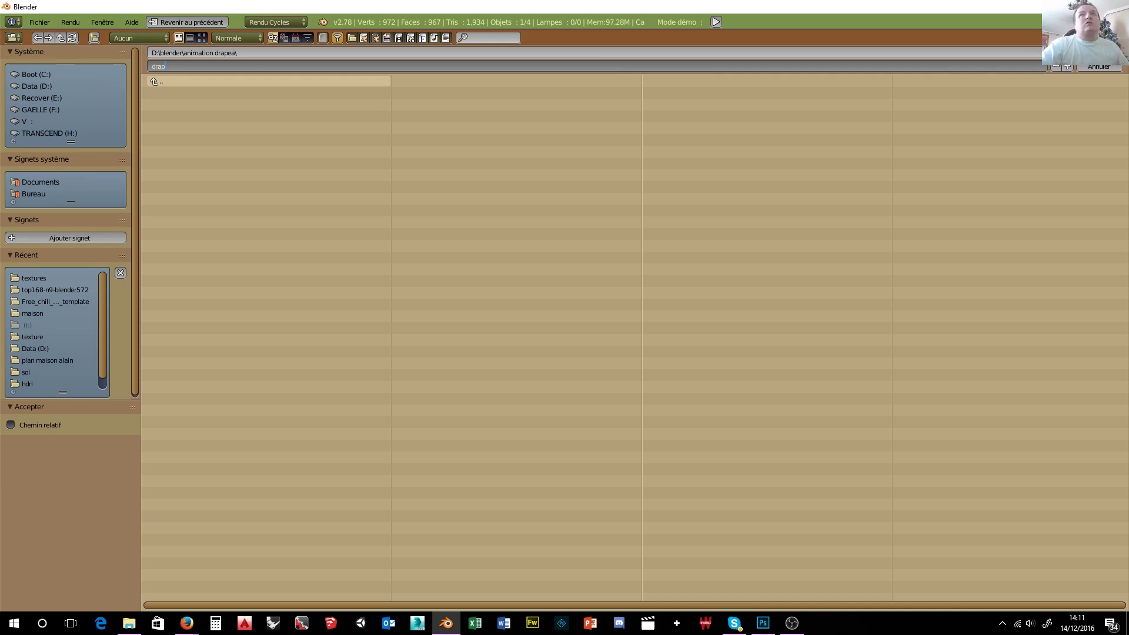
left_click(784, 168)
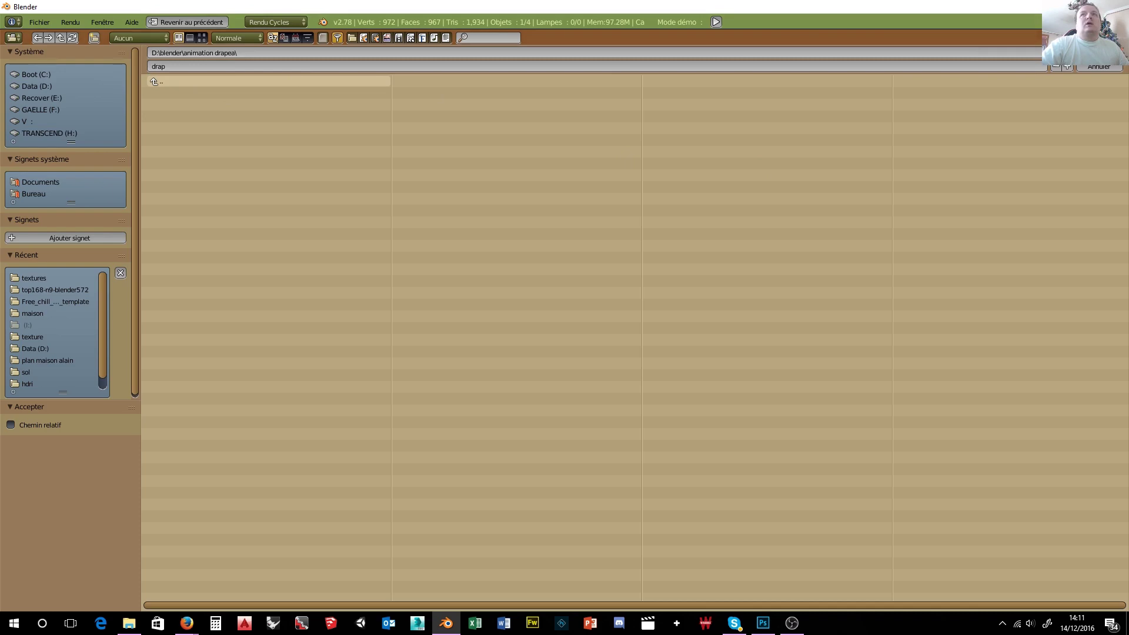
left_click(1098, 52)
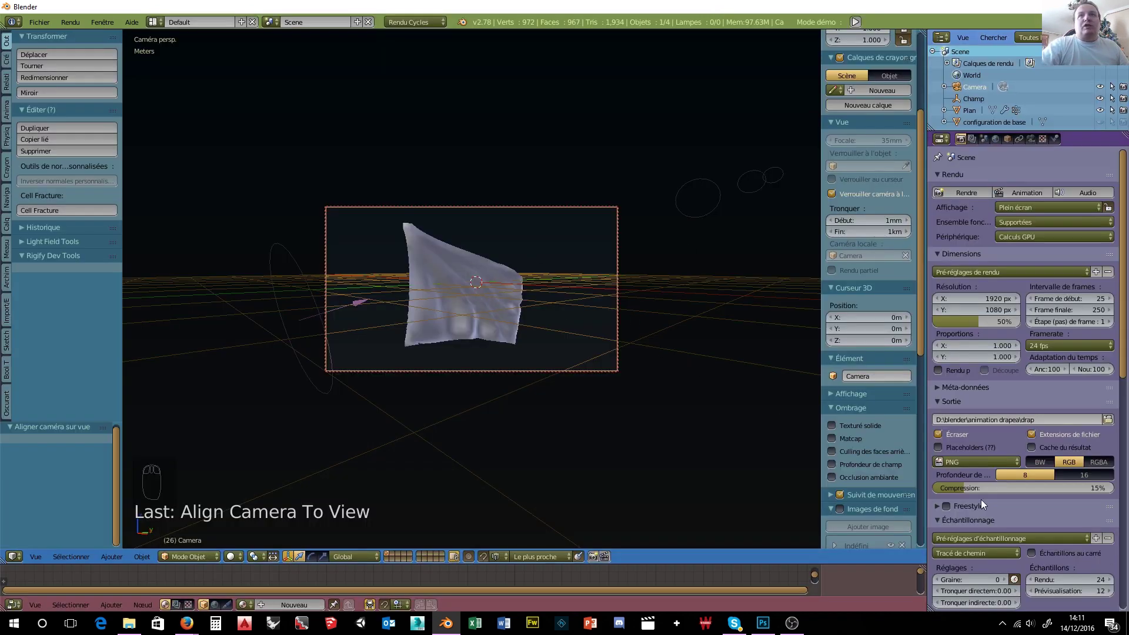
- Review the render settings and enable Auto Tile Size in the performance settings
scroll(987, 425, "down", 8)
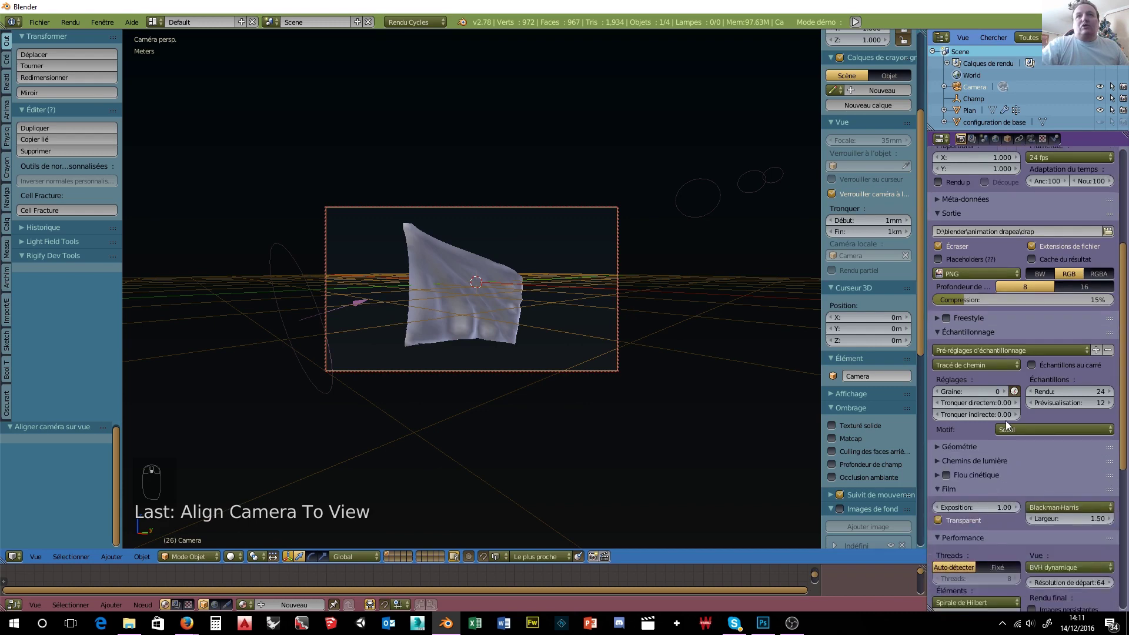
scroll(1004, 438, "down", 6)
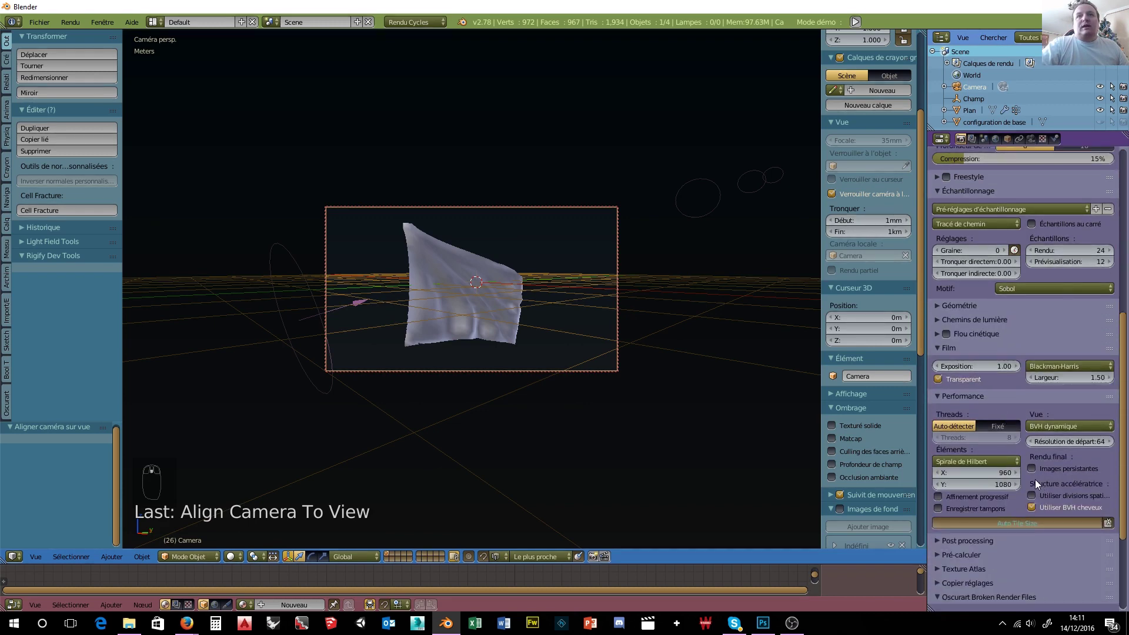
scroll(1014, 438, "up", 14)
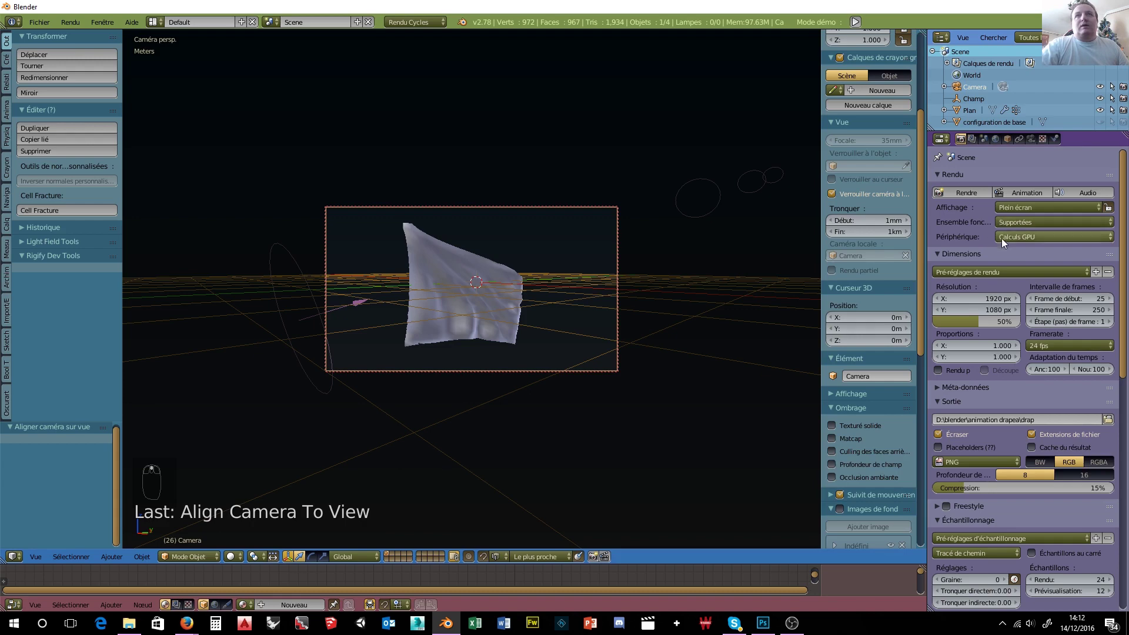
scroll(970, 379, "down", 1)
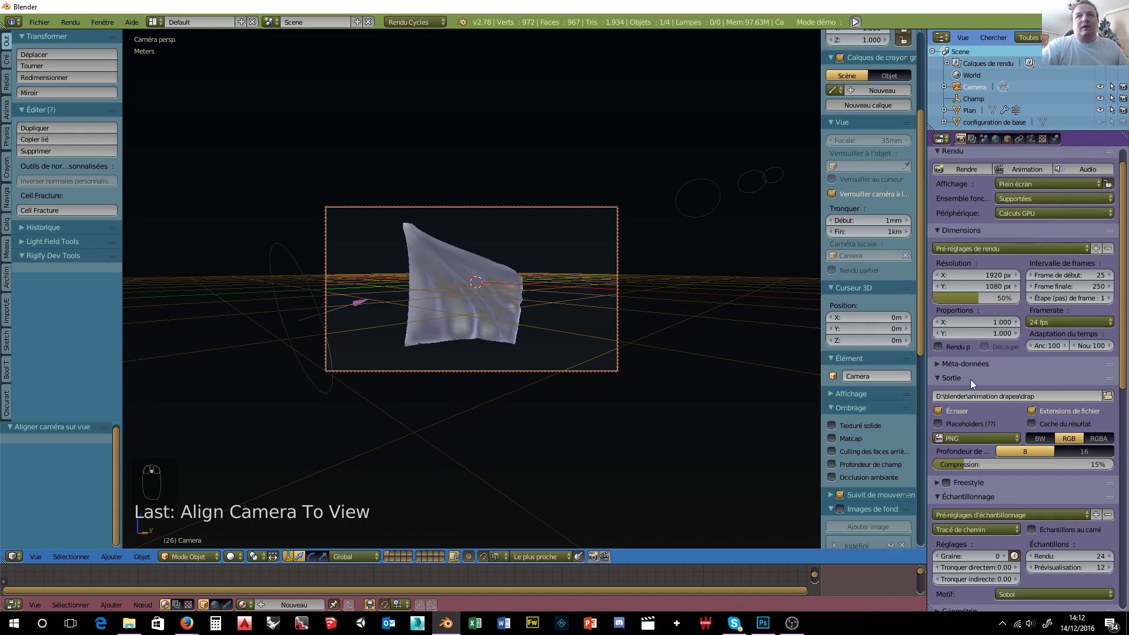
scroll(970, 379, "down", 18)
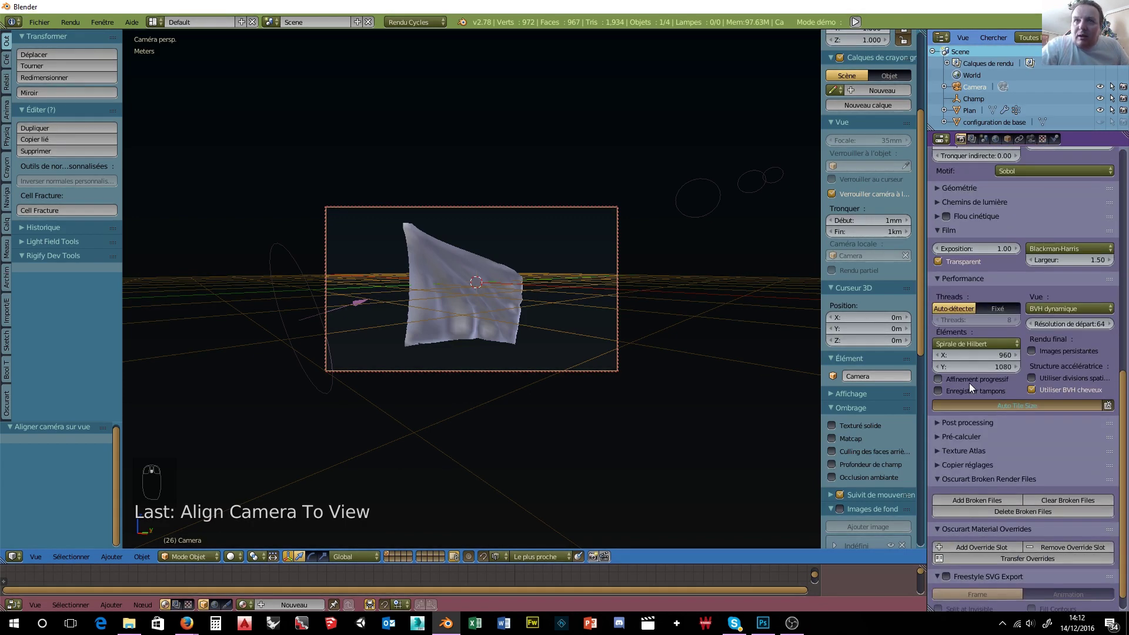
scroll(970, 383, "down", 1)
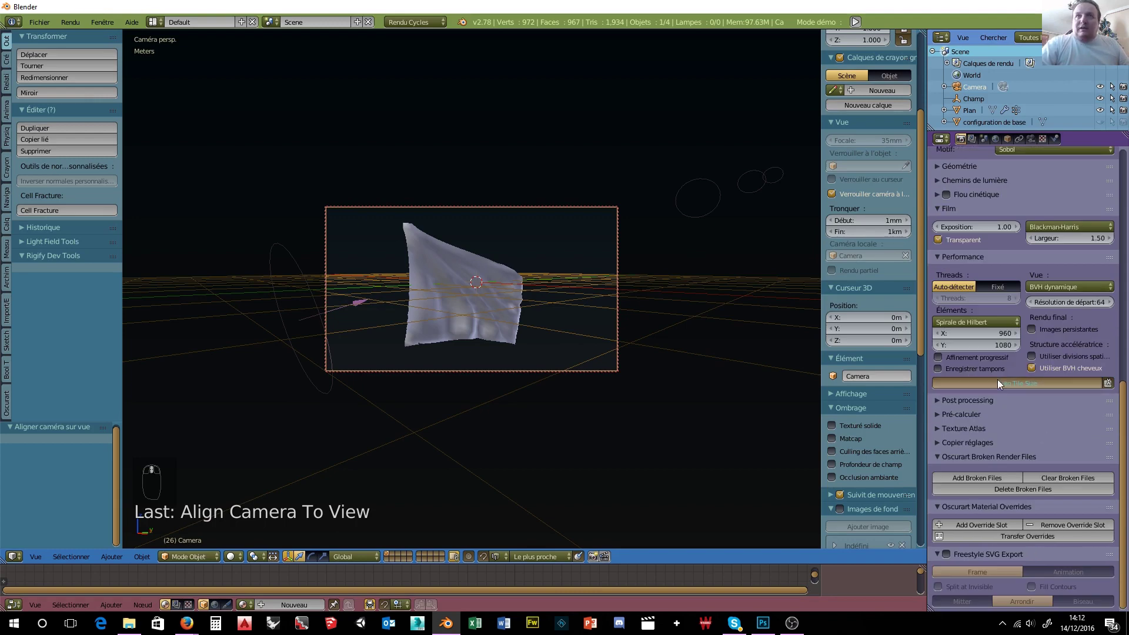
left_click(1010, 383)
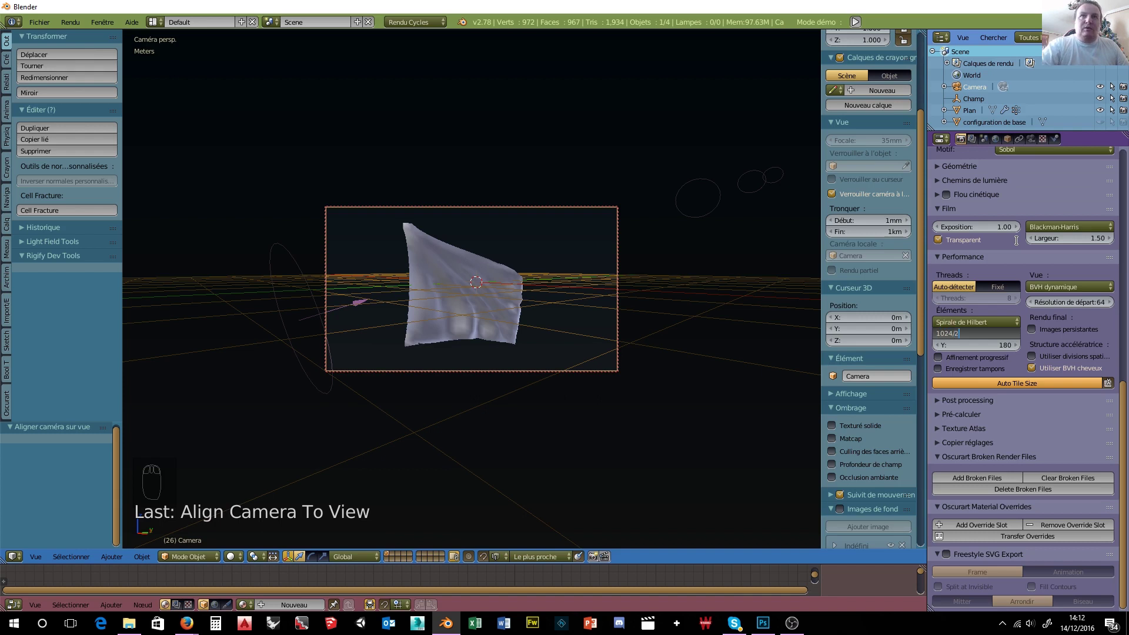
left_click(987, 333)
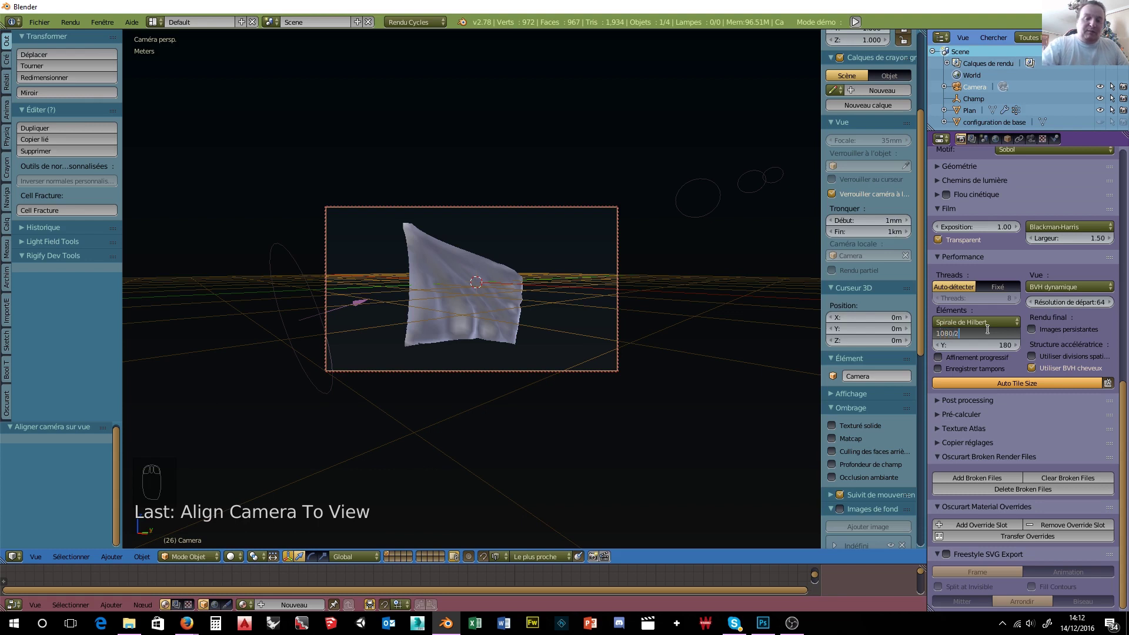
key("Escape")
left_click(993, 345)
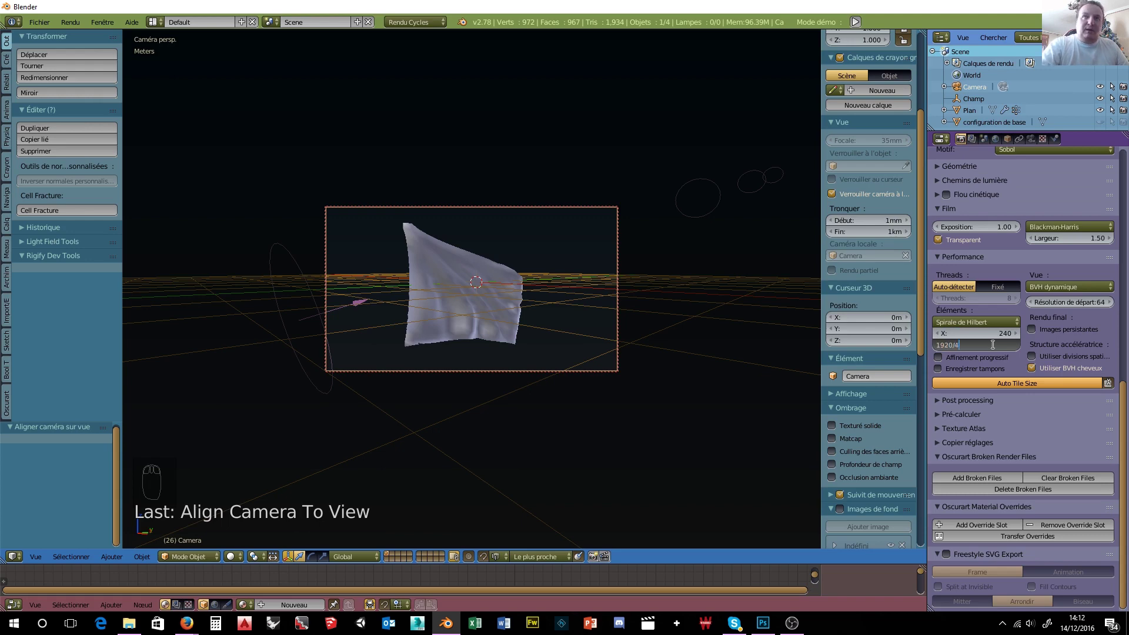
- Start rendering the flag animation and cancel the render after the first few frames
scroll(997, 312, "up", 20)
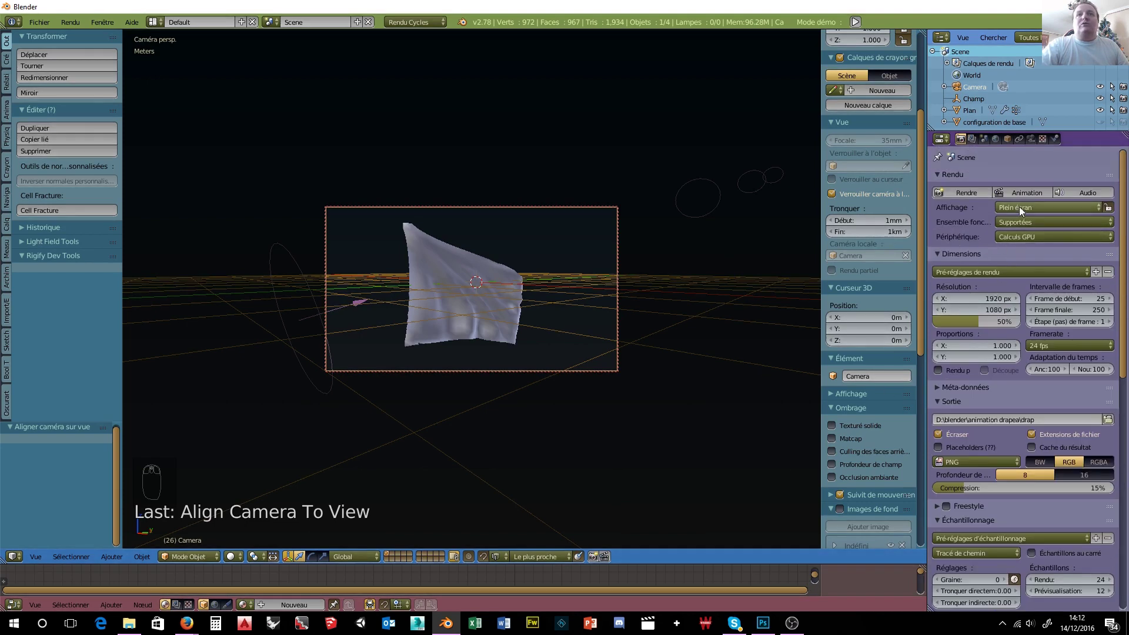
left_click(1032, 192)
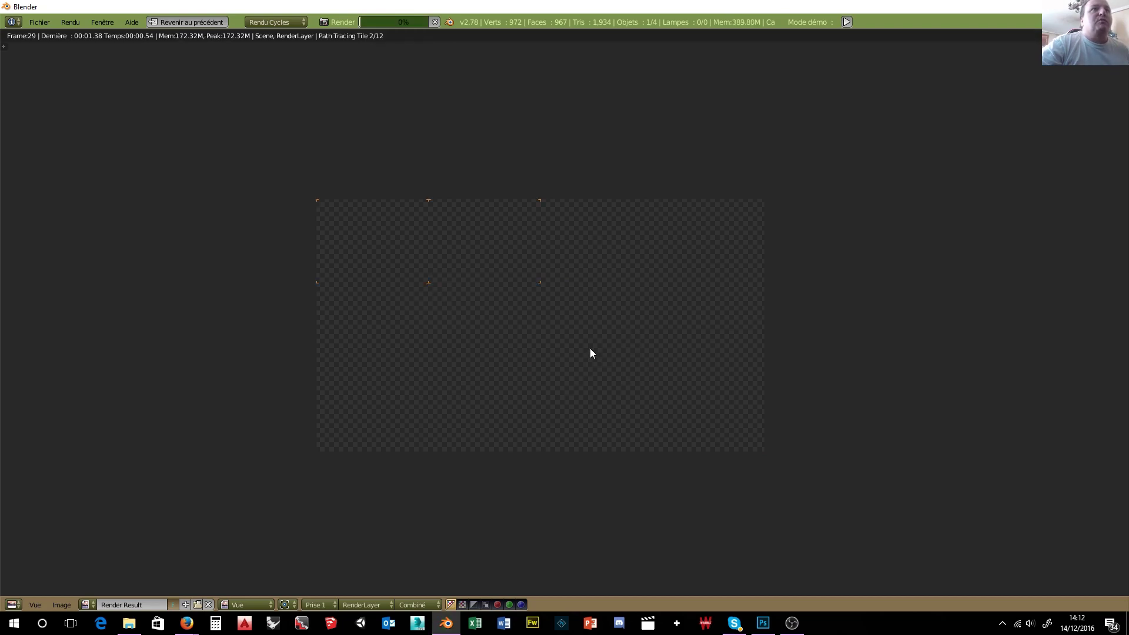
left_click(435, 23)
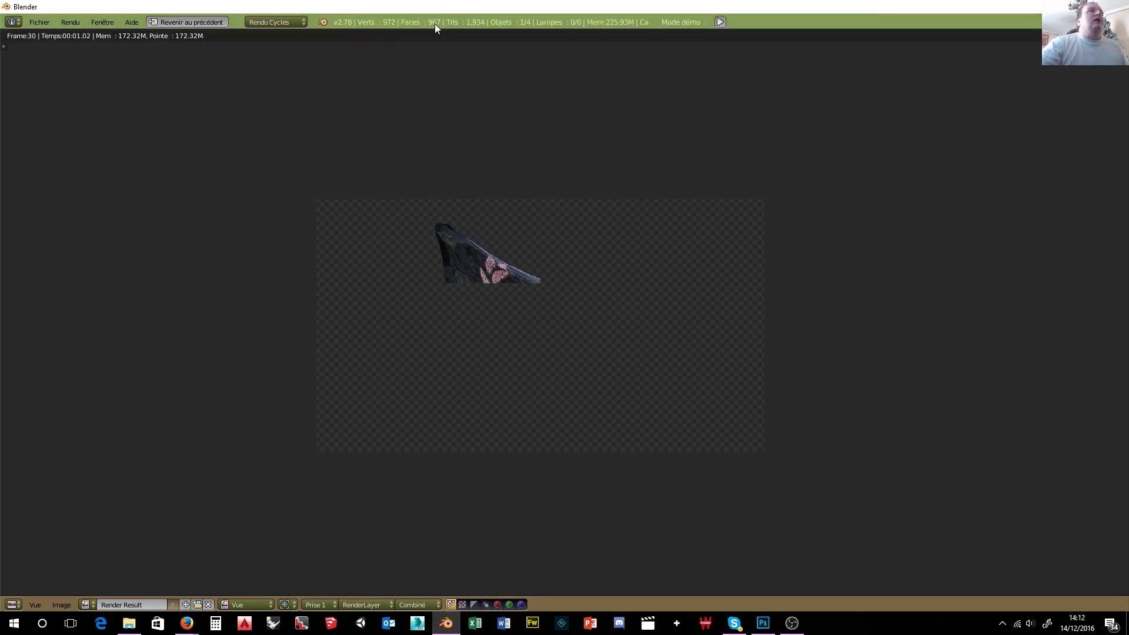
- Return from the render view to the scene, enlarge the node editor and select the flag to inspect its material nodes
left_click(219, 23)
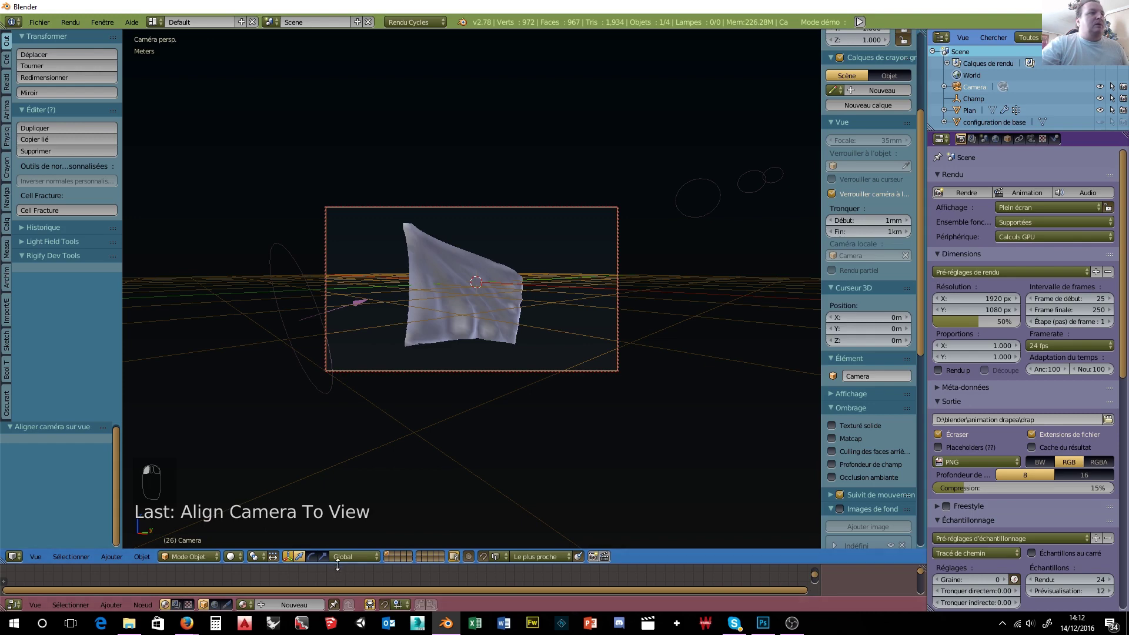
left_click_drag(338, 564, 338, 183)
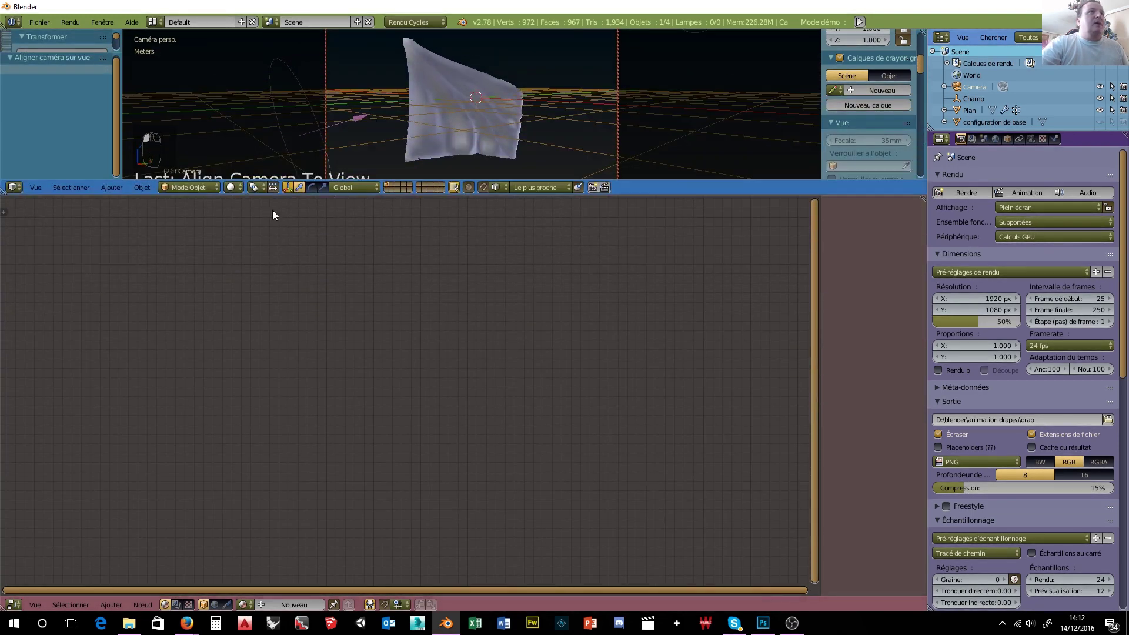
right_click(431, 136)
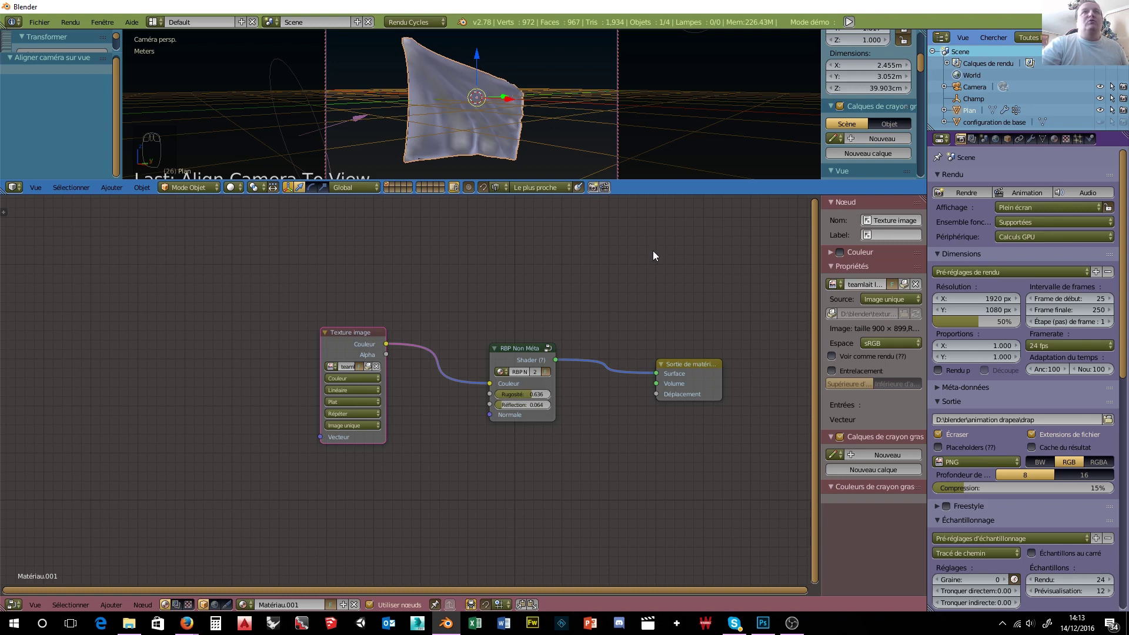
scroll(653, 251, "up", 2)
- Bring the view-locked camera slightly closer so the flag fills more of the frame, and start rendering the animation
scroll(687, 145, "down", 4)
scroll(694, 141, "up", 1)
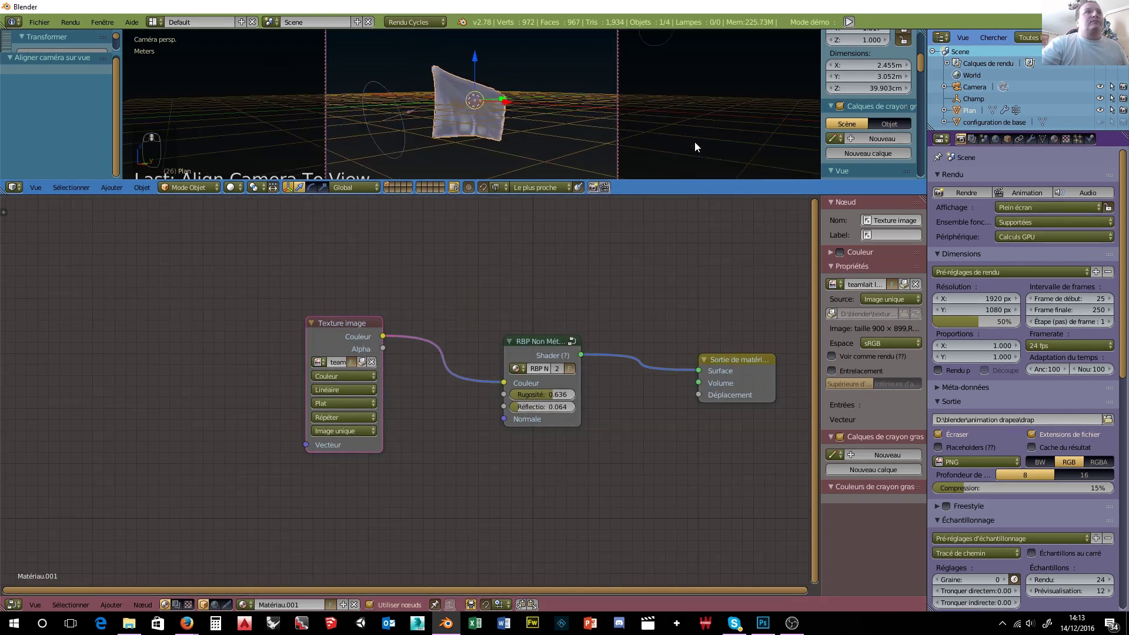
scroll(694, 144, "up", 4)
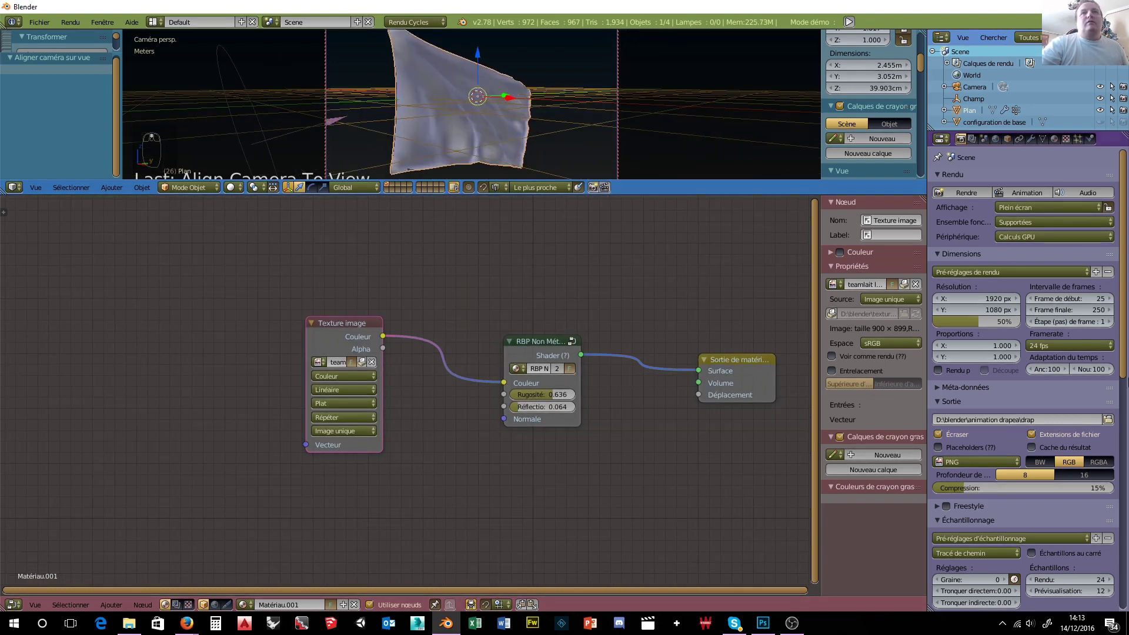
left_click(1022, 191)
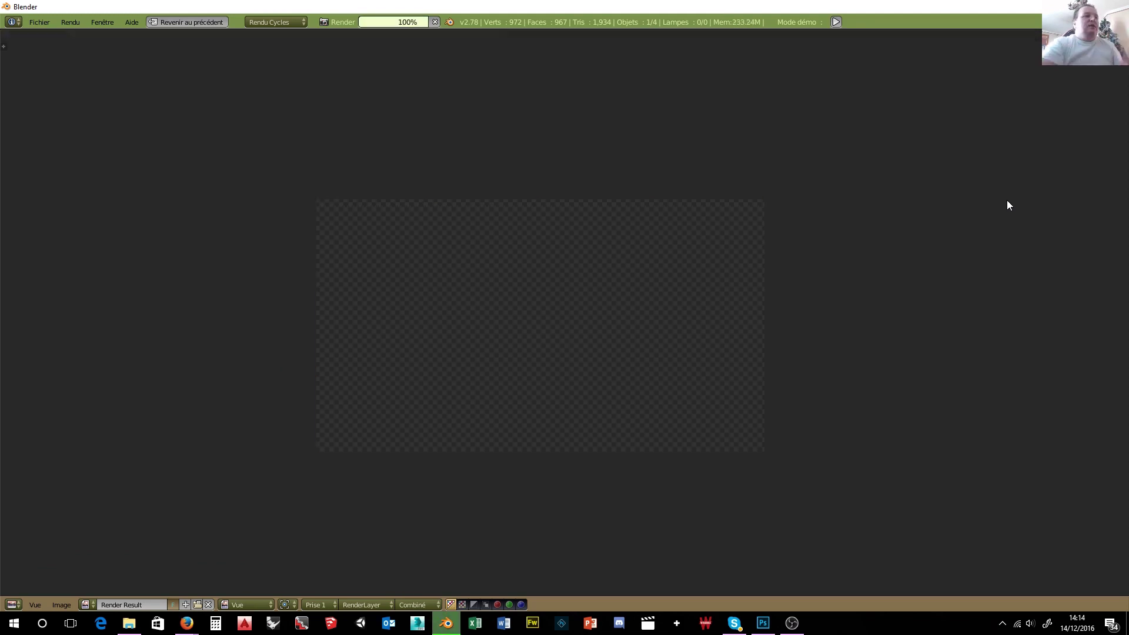
- Try to launch GIF Movie Gear from the installed applications and close its startup dialog
left_click(15, 625)
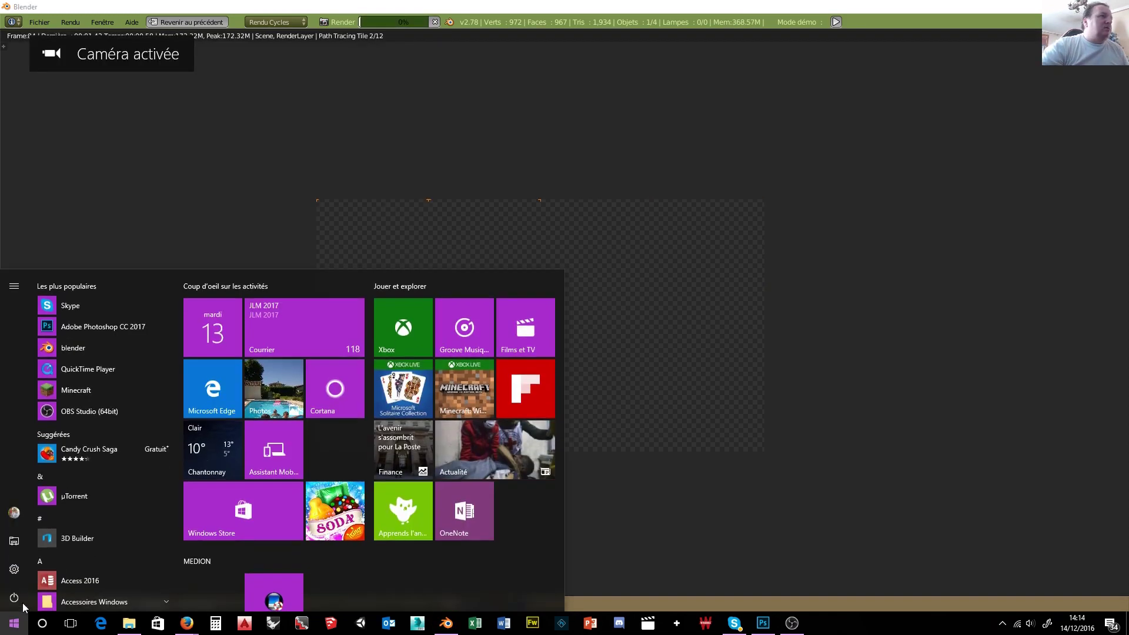
scroll(106, 505, "down", 5)
scroll(106, 508, "down", 15)
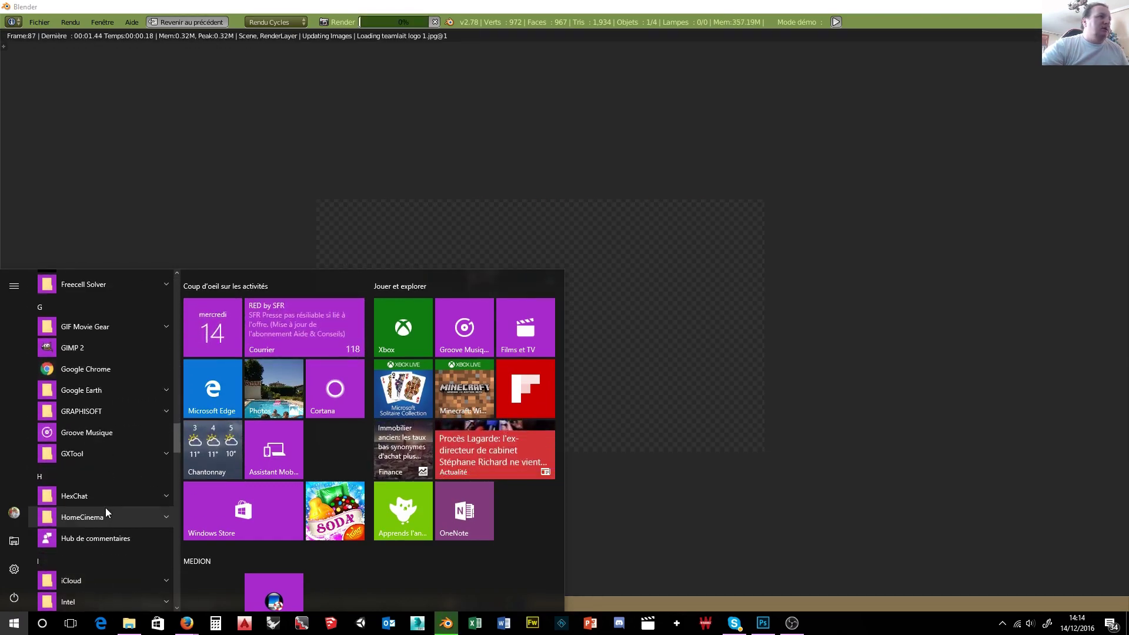
left_click(104, 324)
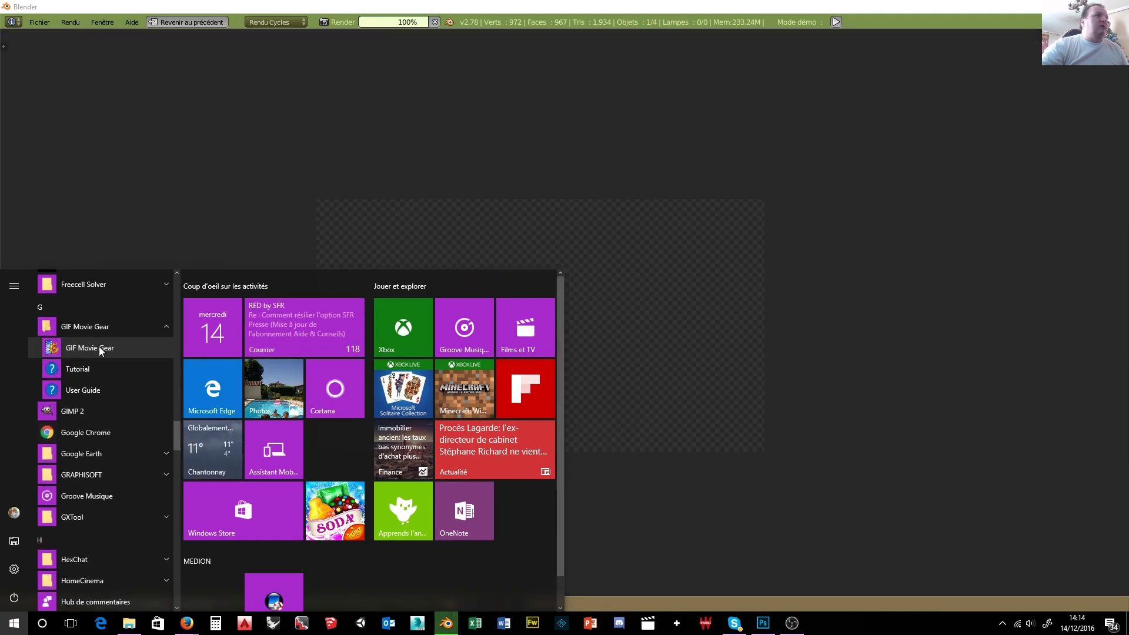
left_click(99, 348)
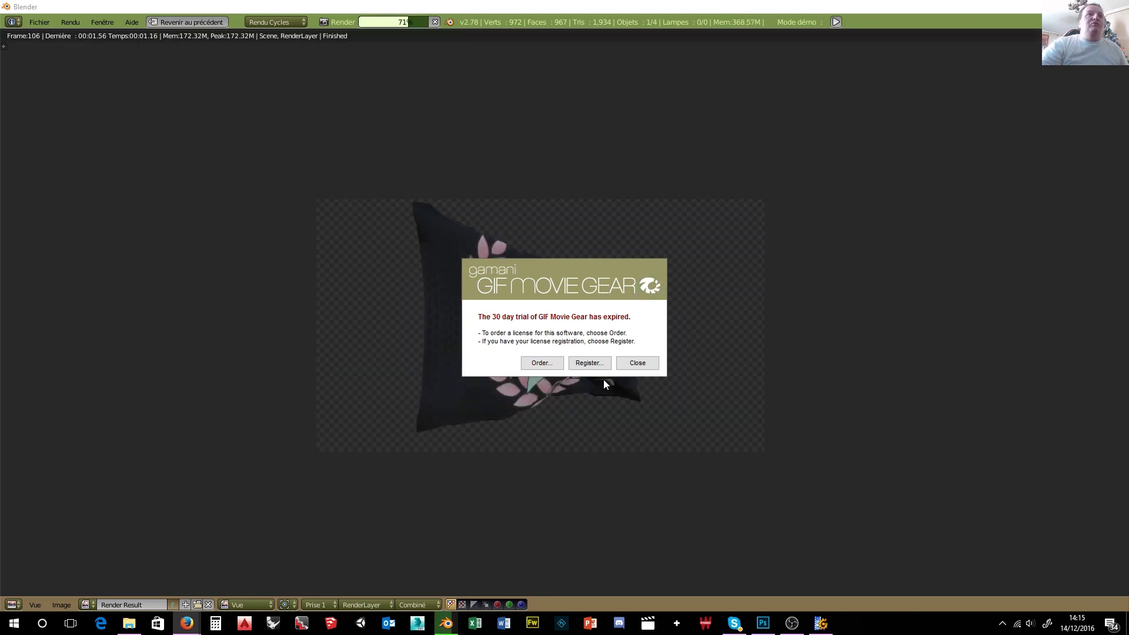
left_click(641, 364)
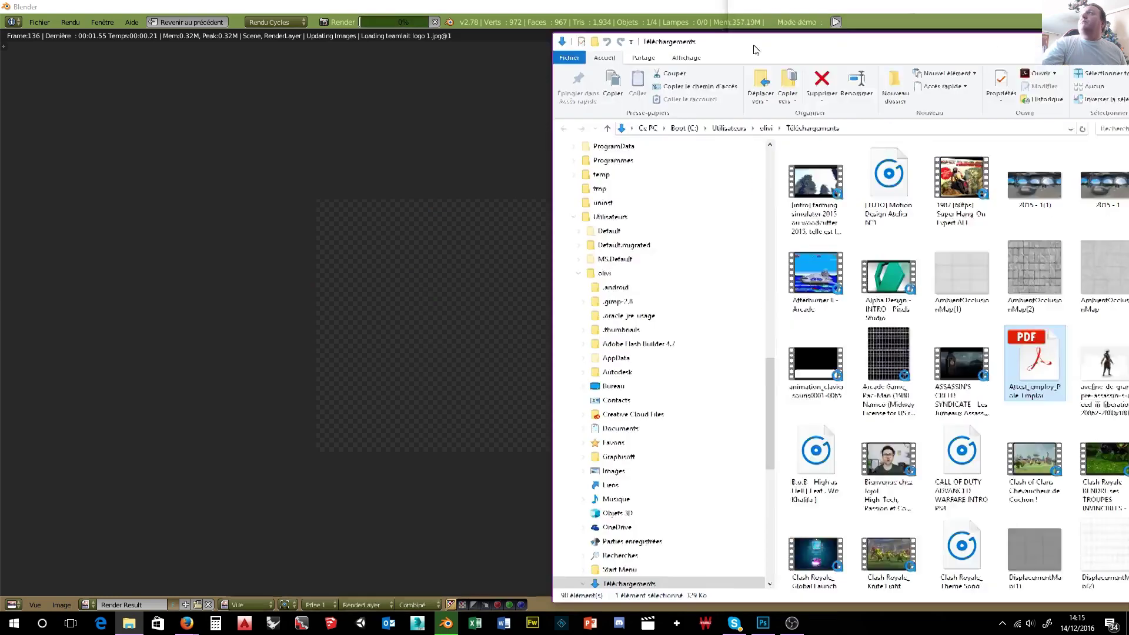
- In File Explorer, open the animation drapea folder inside D:\blender
left_click_drag(782, 22, 246, 24)
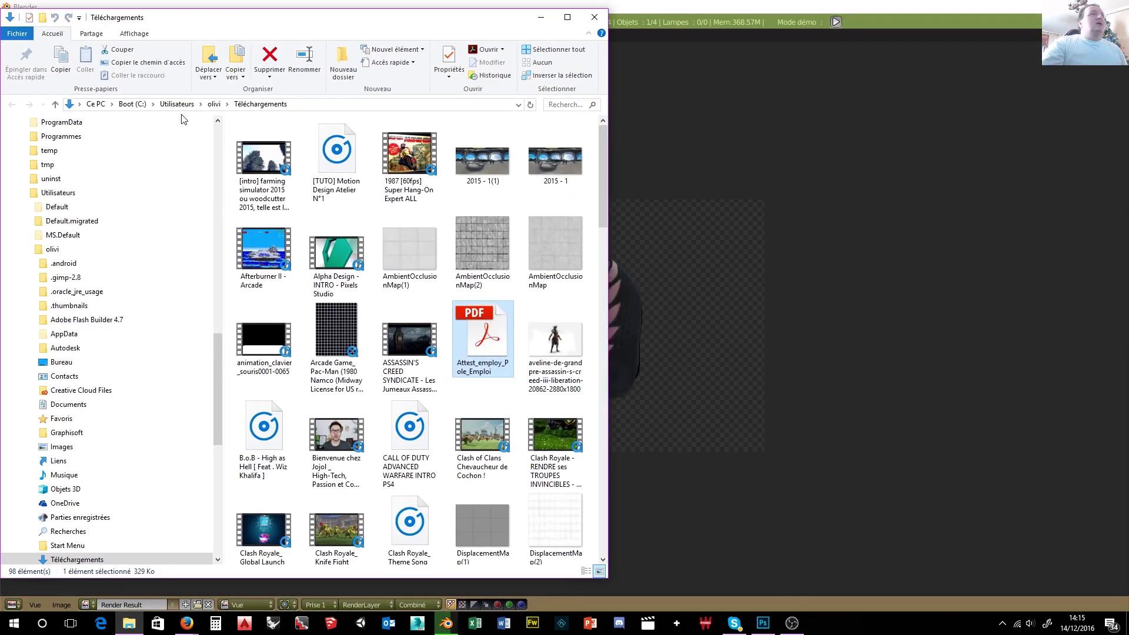
left_click(113, 104)
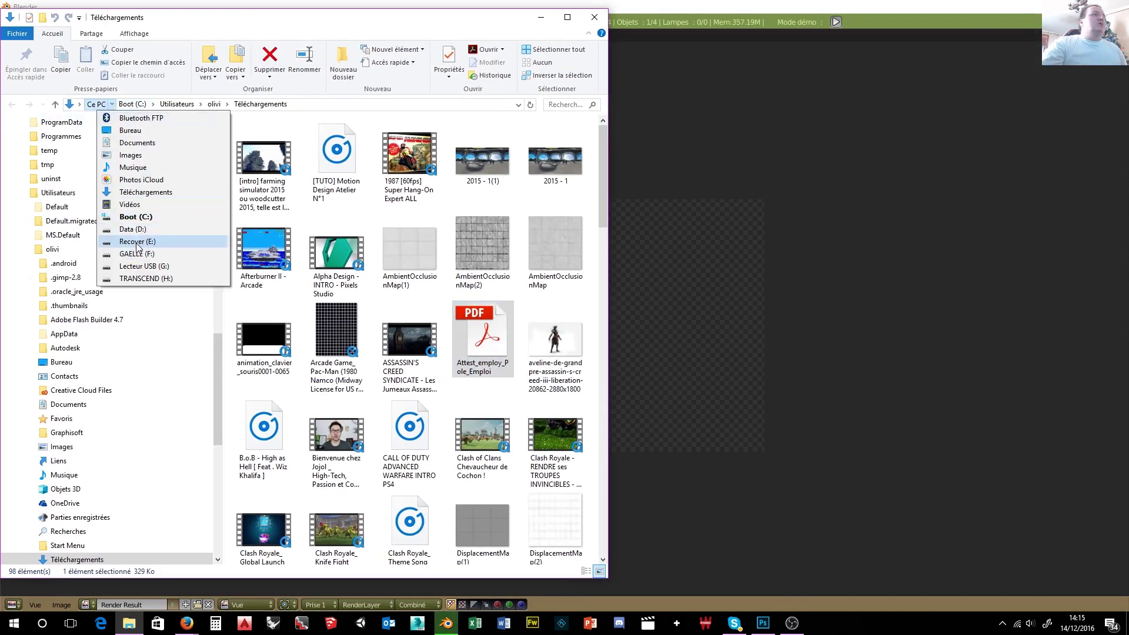
left_click(144, 235)
double_click(555, 154)
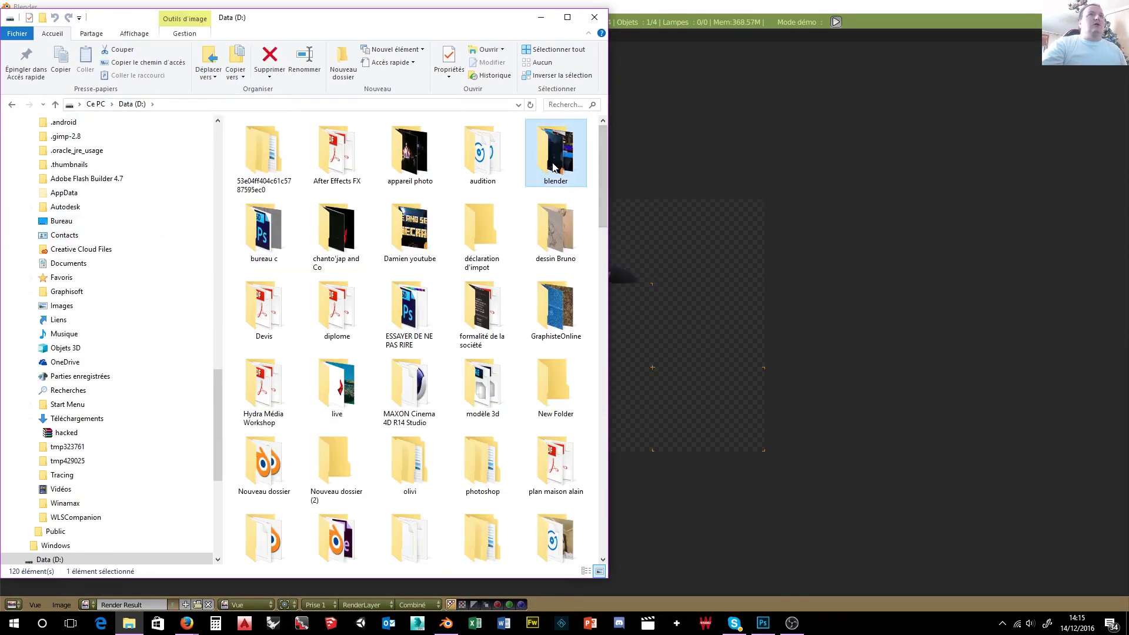
double_click(355, 168)
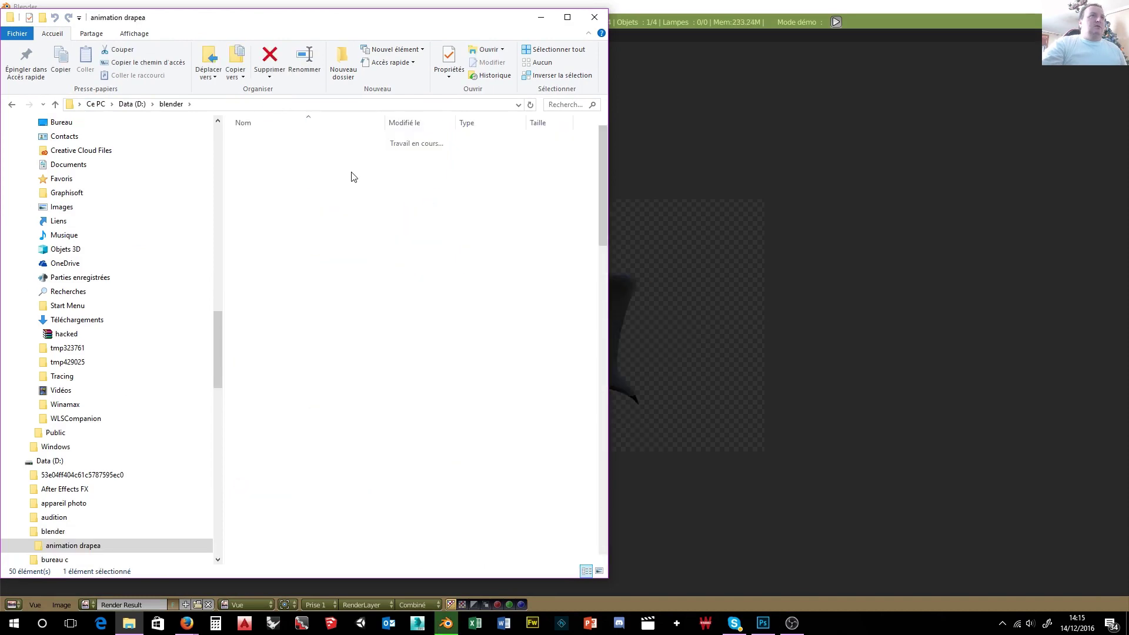
- Look through the rendered drap frames in the folder and minimize File Explorer to reveal the running render
left_click_drag(602, 172, 582, 504)
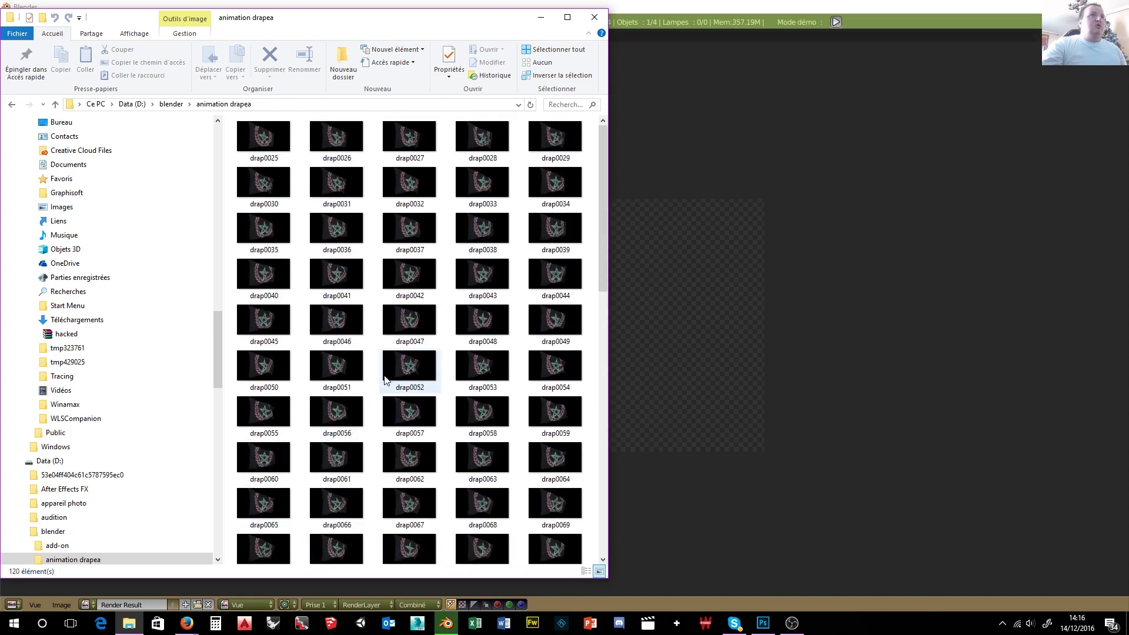
left_click_drag(603, 183, 588, 498)
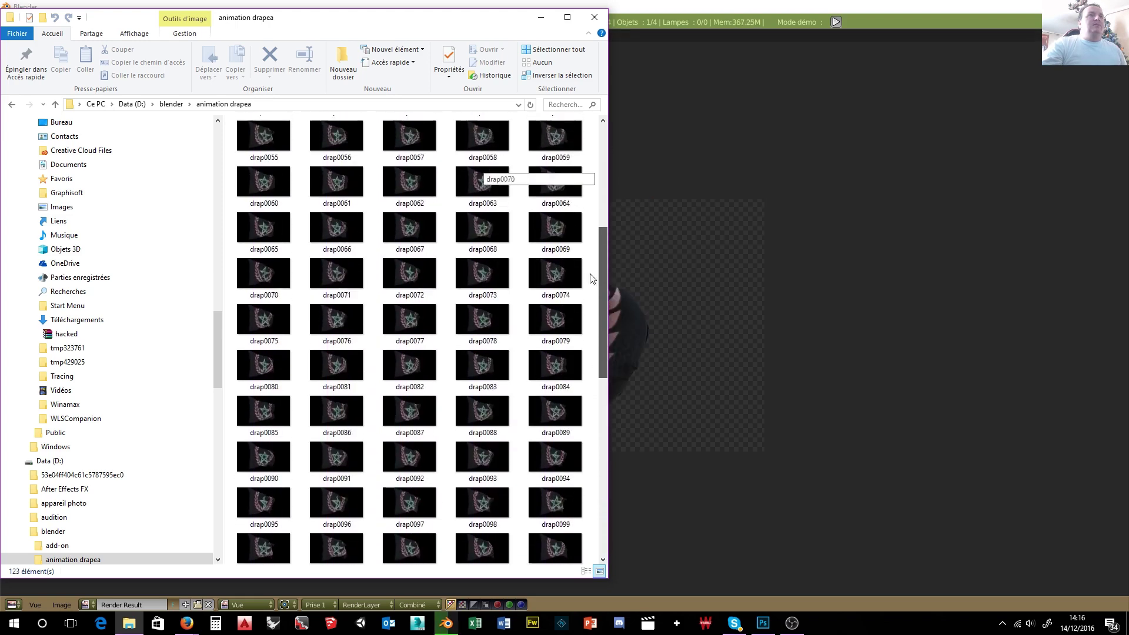
left_click(541, 17)
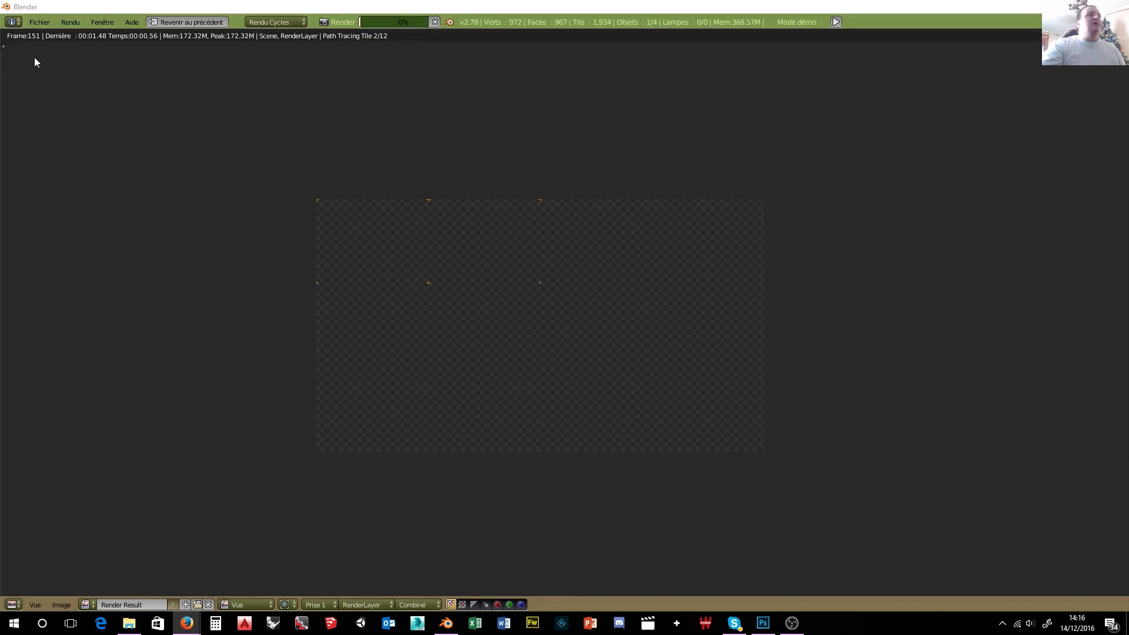